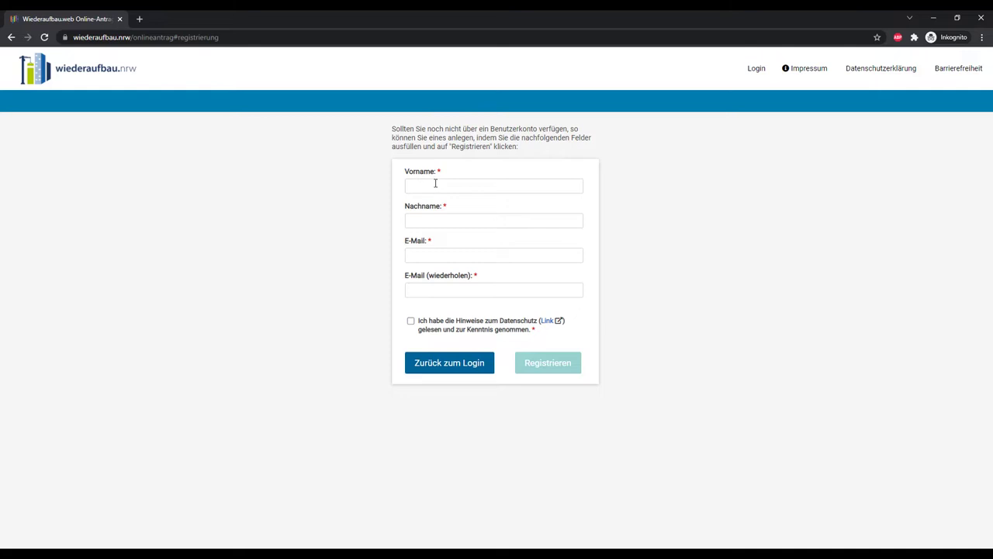
Enter the applicant's first name, last name and e-mail address, repeating the e-mail
{"action": "left_click", "coordinate": [436, 185]}
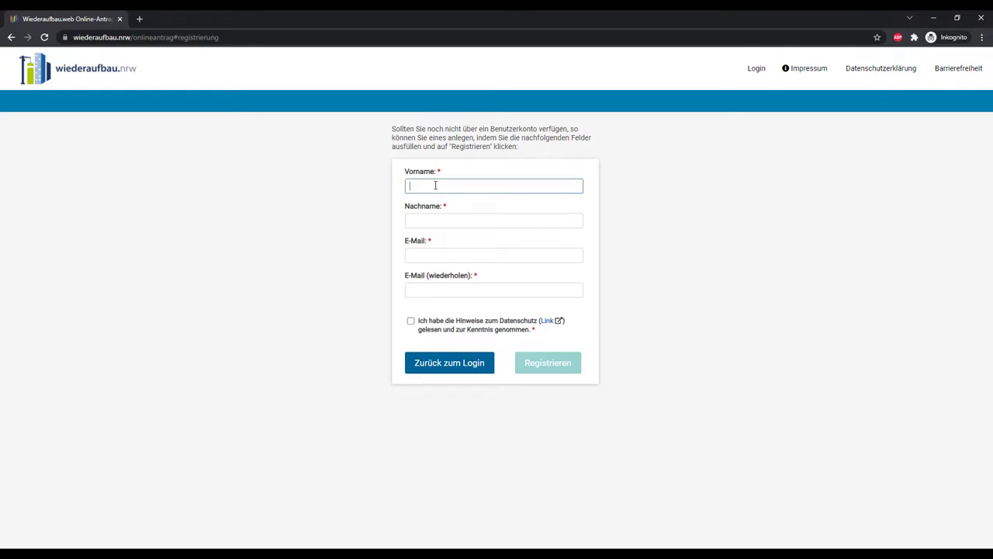
{"action": "type", "text": "Faul"}
{"action": "key", "text": "Tab"}
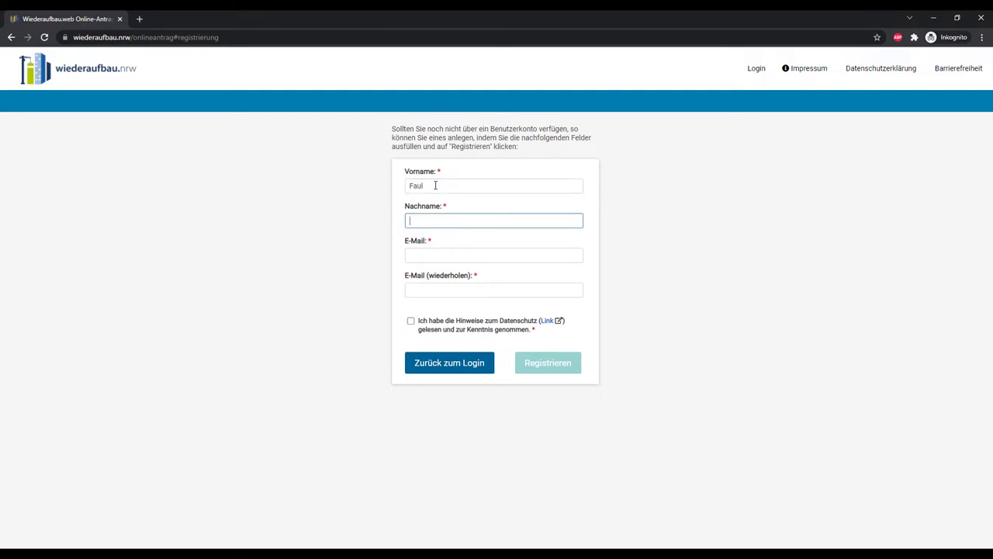
{"action": "type", "text": "Undreich"}
{"action": "key", "text": "Tab"}
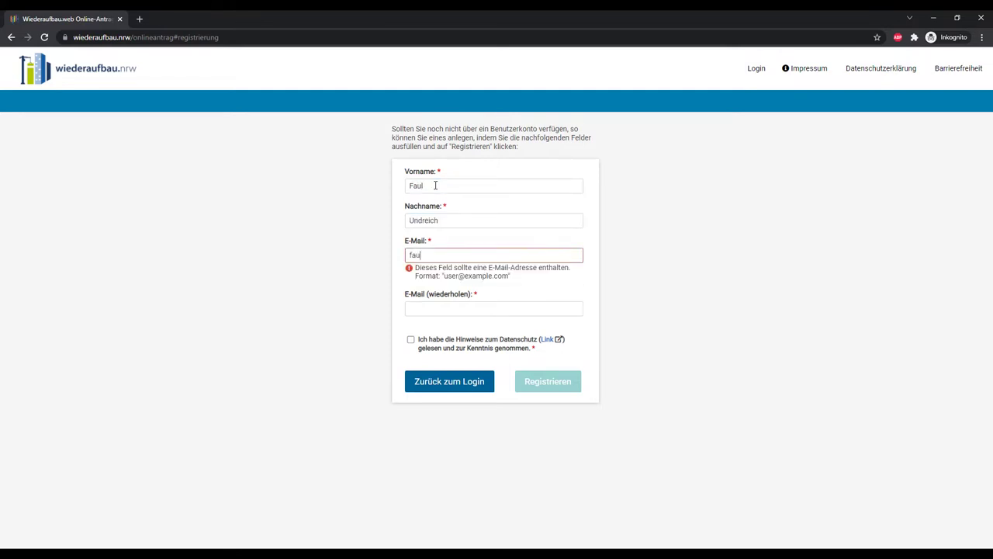
{"action": "key", "text": "Tab"}
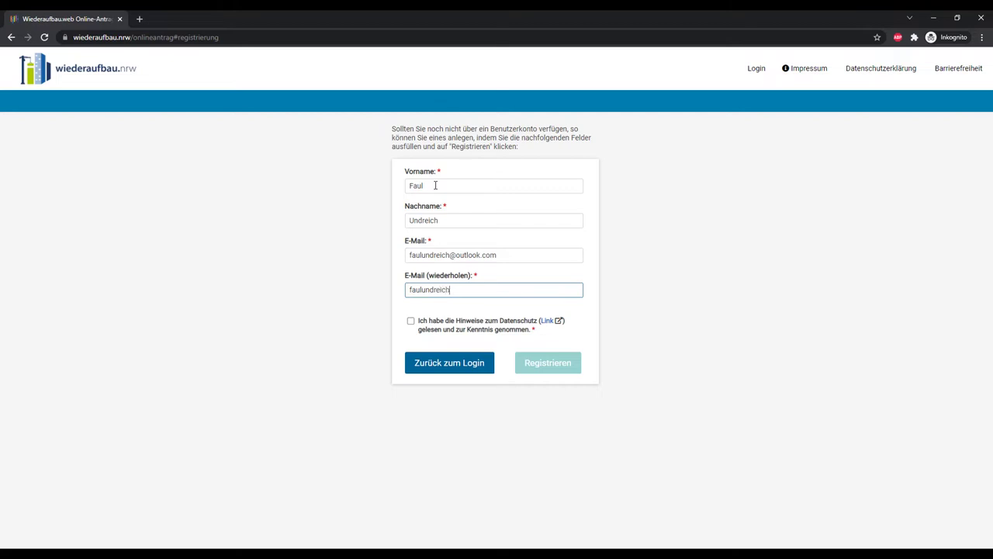
Accept the privacy notice, submit the registration and dismiss the confirmation message
{"action": "left_click", "coordinate": [411, 321]}
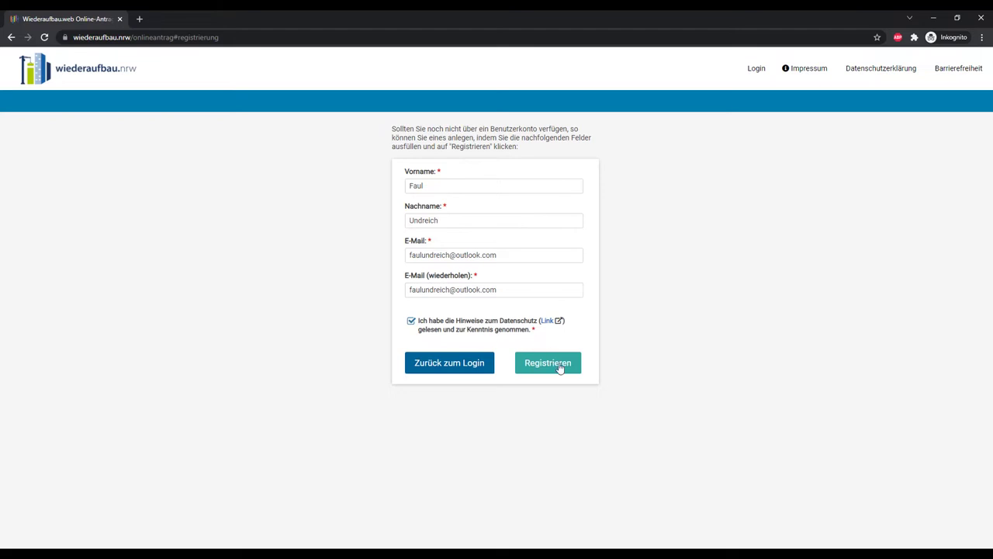
{"action": "left_click", "coordinate": [560, 366]}
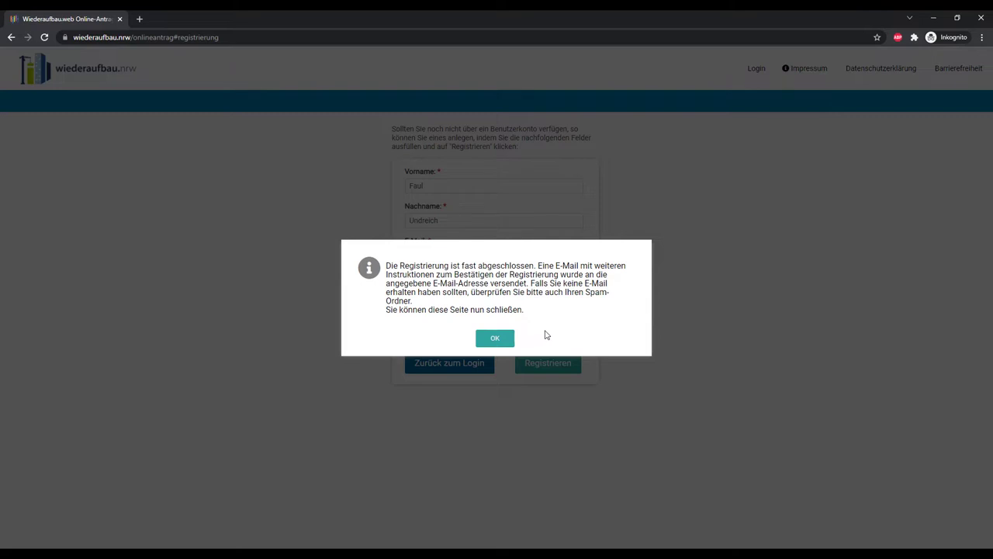
{"action": "left_click", "coordinate": [500, 342]}
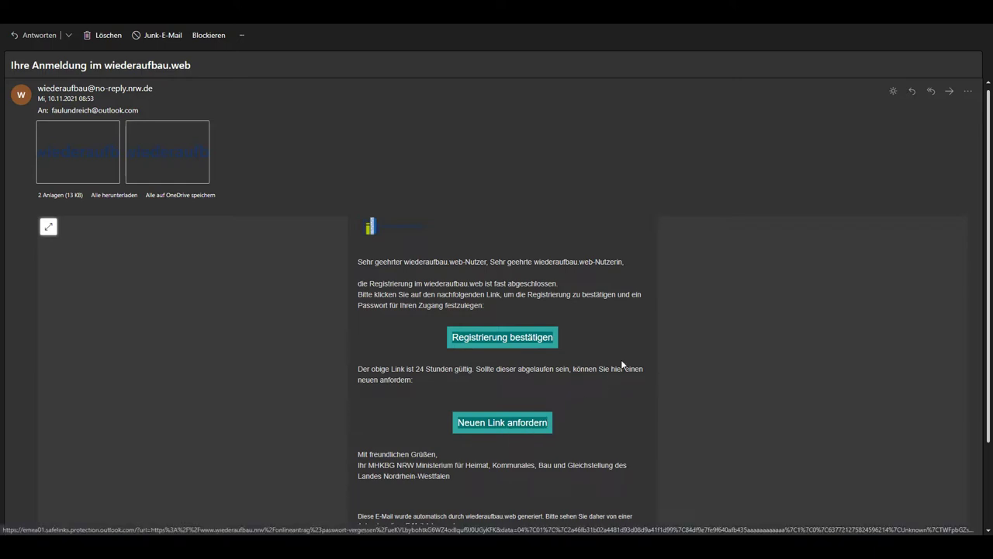
Follow the 'Registrierung bestätigen' link in the wiederaufbau.web registration e-mail
{"action": "left_click", "coordinate": [508, 338]}
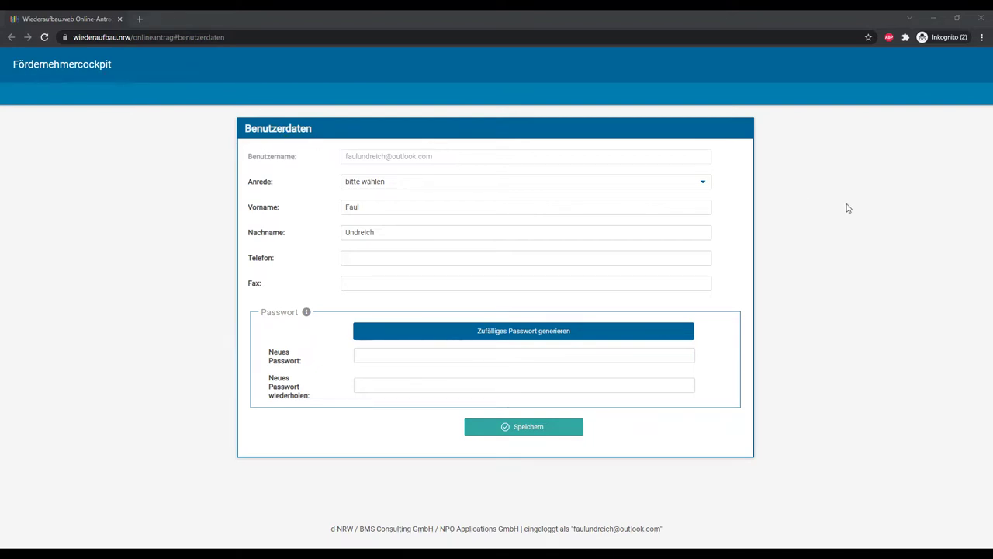
Set the salutation to Ohne and enter the applicant's telephone number
{"action": "left_click", "coordinate": [703, 183]}
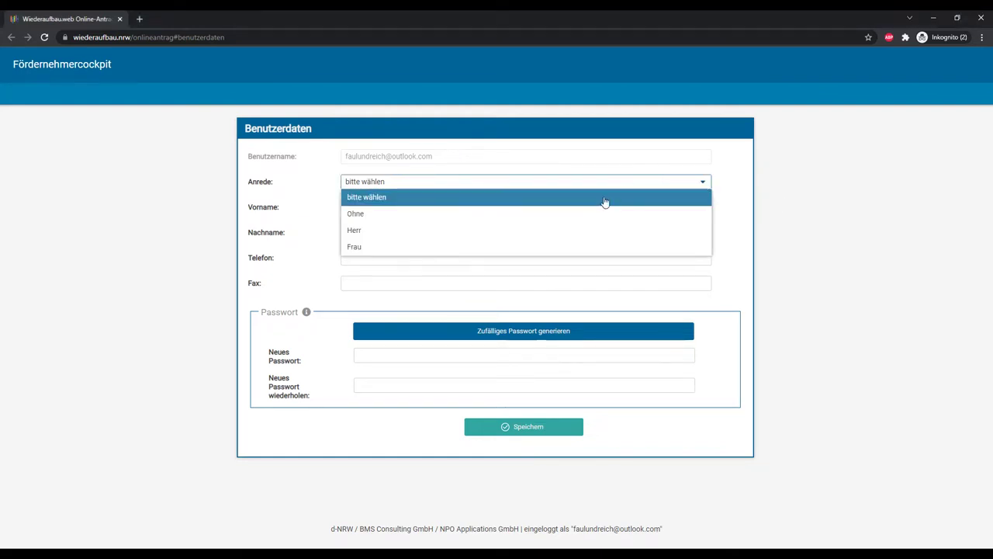
{"action": "left_click", "coordinate": [572, 213]}
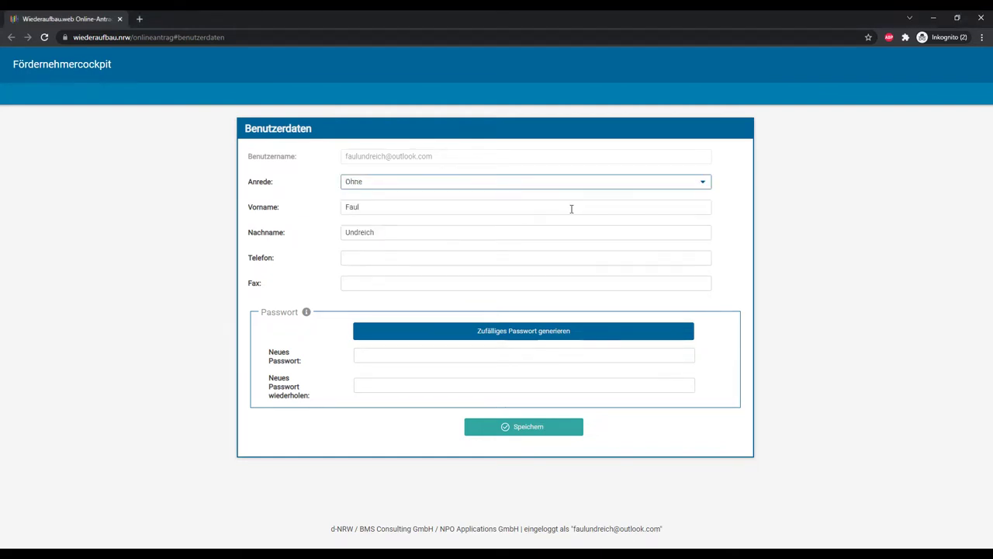
{"action": "left_click", "coordinate": [492, 256]}
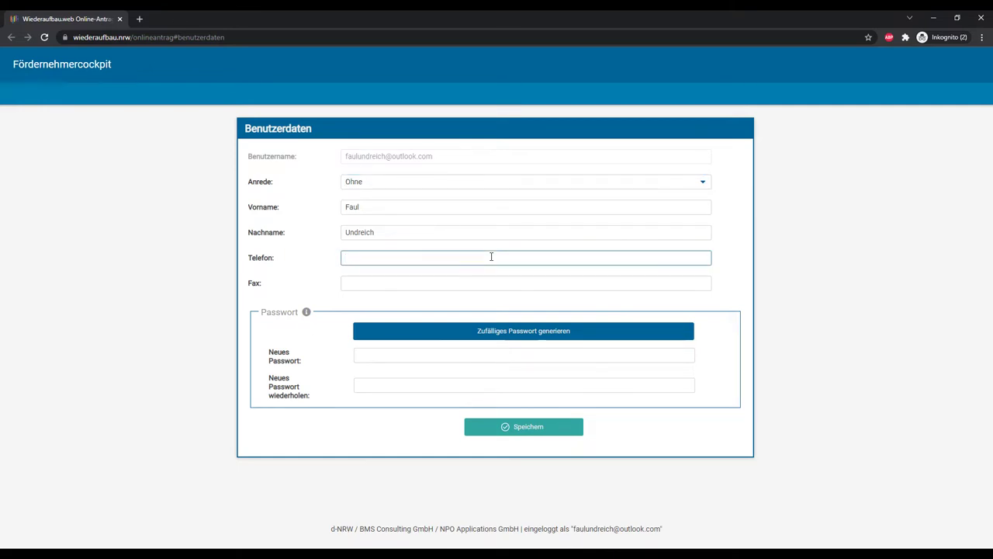
{"action": "type", "text": "022812345"}
Type the new account password into both password fields
{"action": "left_click", "coordinate": [393, 354]}
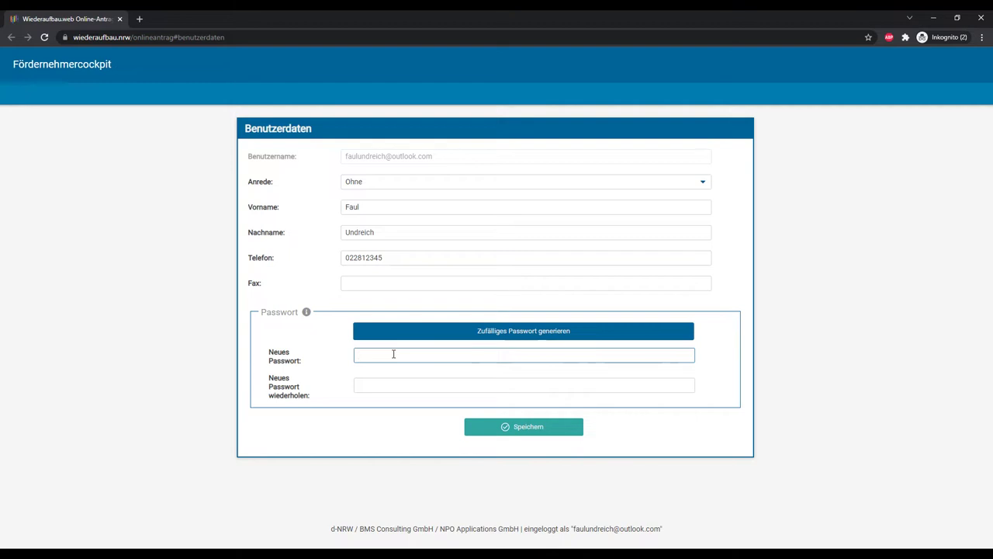
{"action": "type", "text": "******"}
{"action": "key", "text": "Tab"}
{"action": "type", "text": "********"}
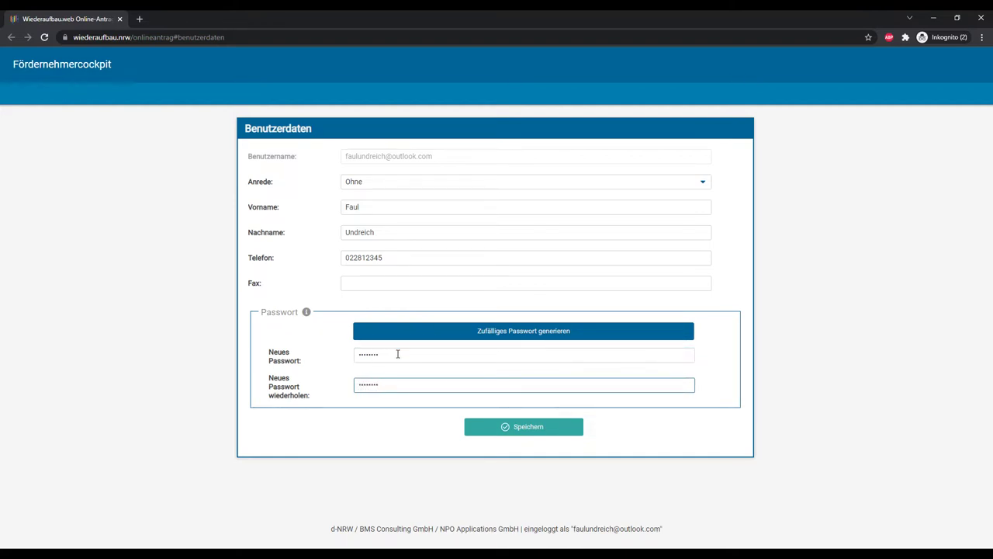
Save the user data, re-enter both rejected passwords with a valid one, and save again
{"action": "left_click", "coordinate": [510, 435]}
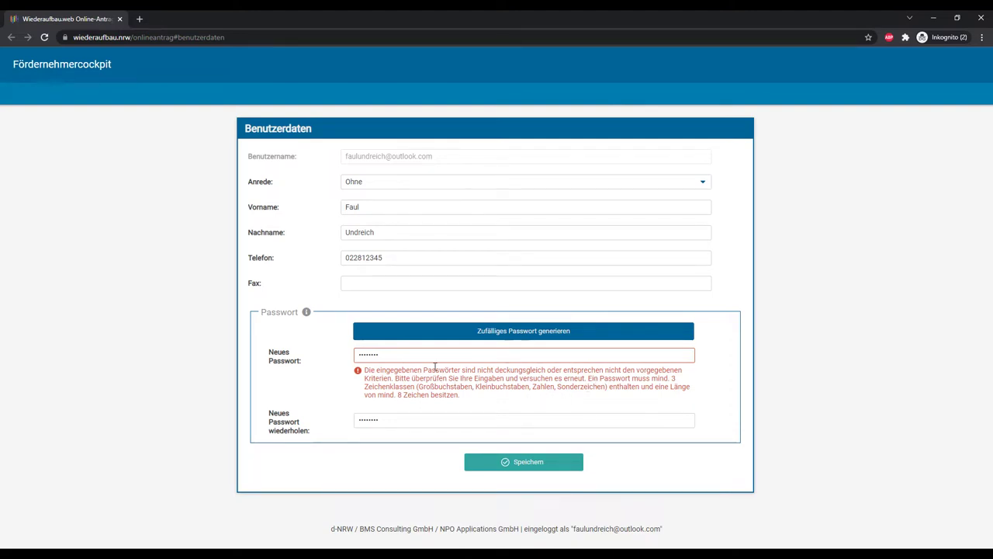
{"action": "left_click_drag", "start_coordinate": [426, 355], "coordinate": [329, 353]}
{"action": "type", "text": "•••"}
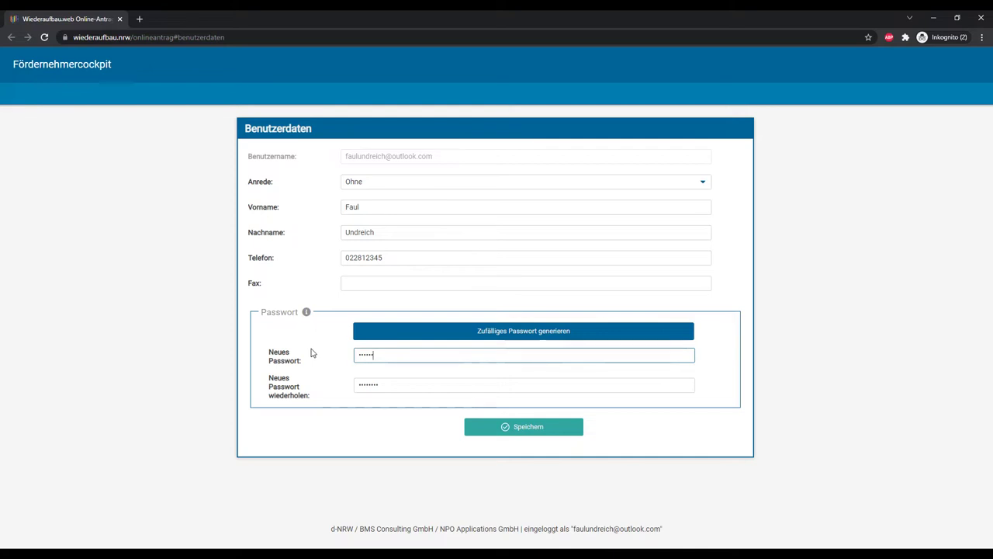
{"action": "type", "text": "••"}
{"action": "key", "text": "Tab"}
{"action": "type", "text": "•"}
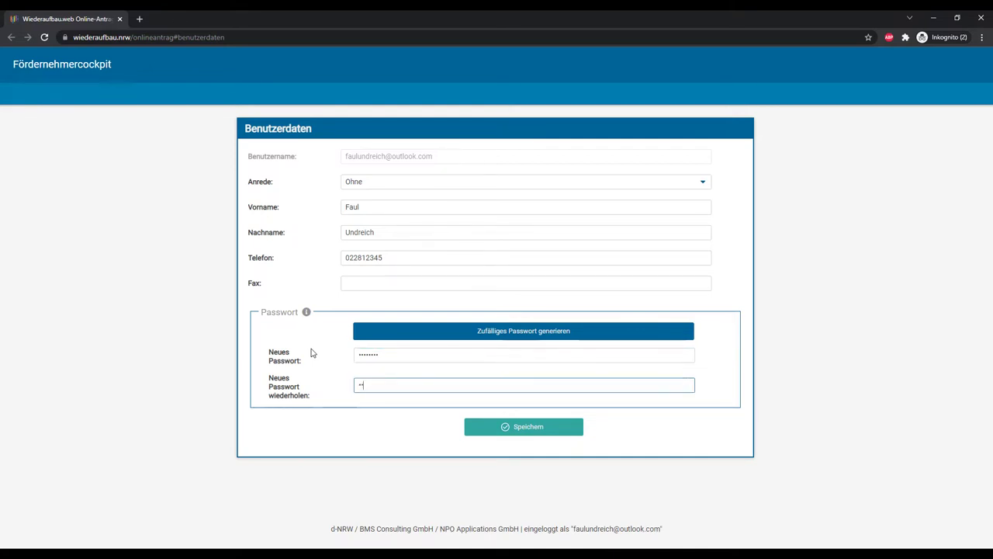
{"action": "type", "text": "•••••••"}
{"action": "left_click", "coordinate": [520, 435]}
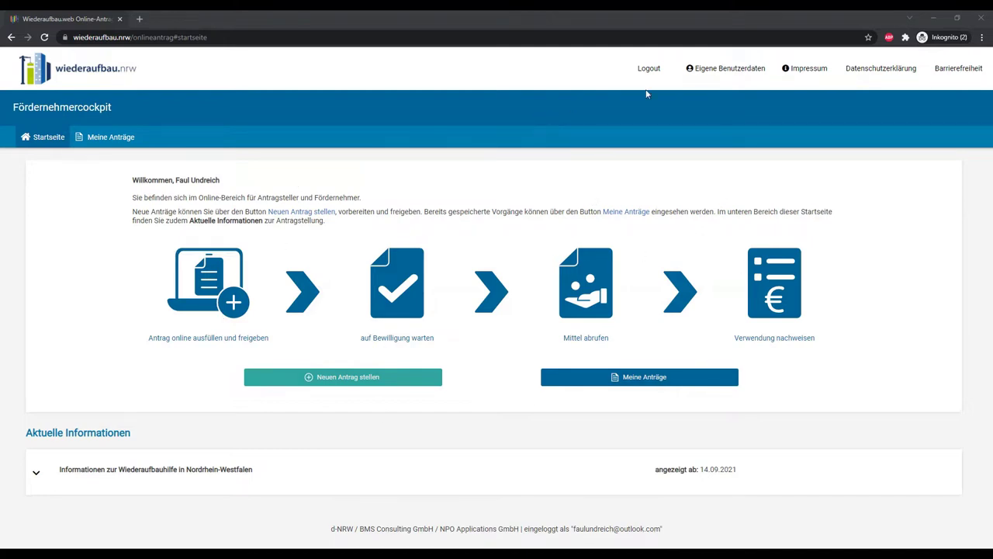
Return from Eigene Benutzerdaten to the start page, expand Aktuelle Informationen, and choose Neuen Antrag stellen
{"action": "left_click", "coordinate": [724, 71]}
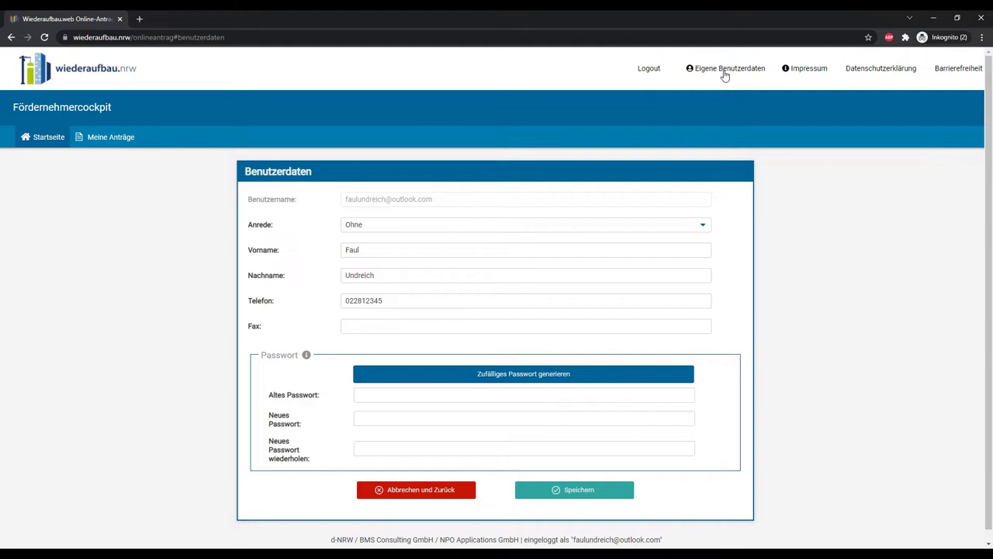
{"action": "left_click", "coordinate": [411, 487]}
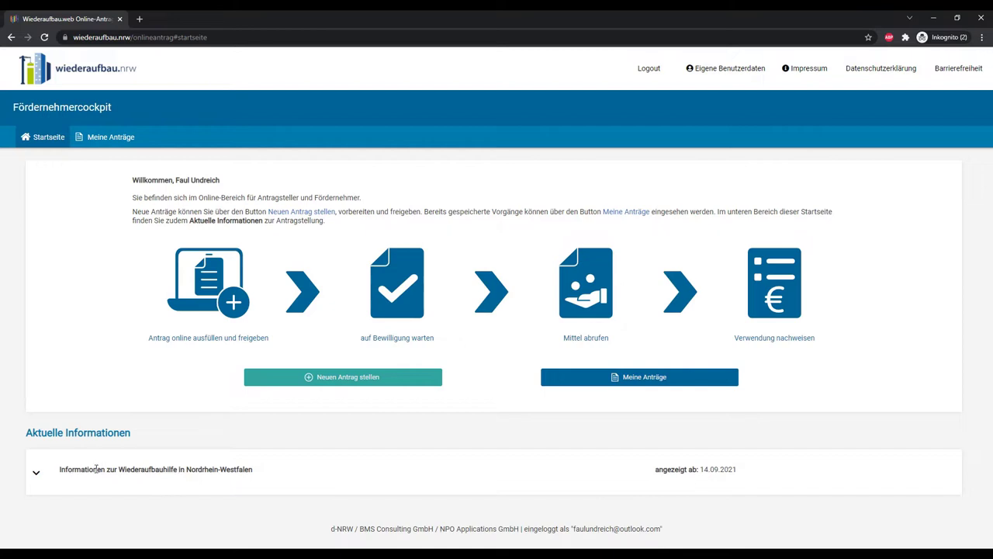
{"action": "left_click", "coordinate": [35, 473]}
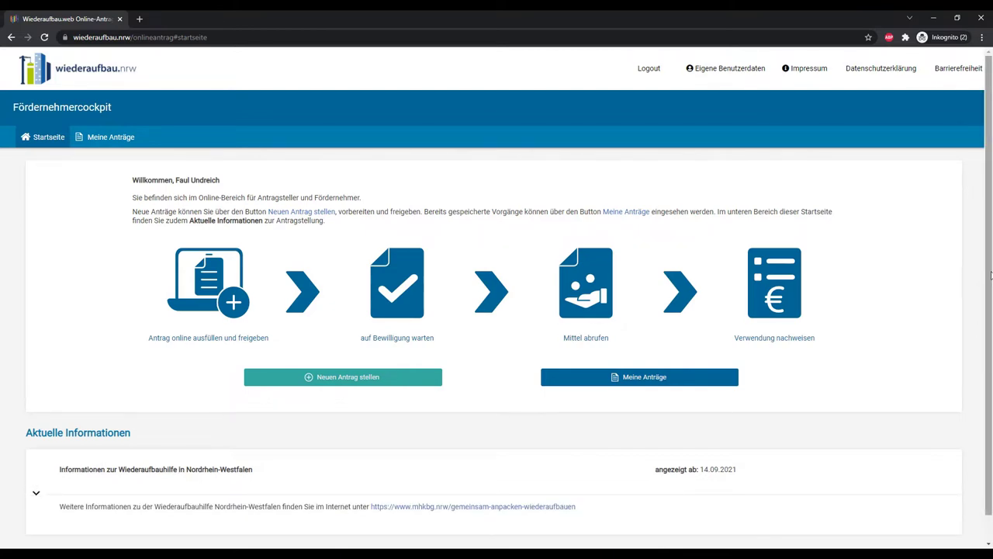
{"action": "scroll", "coordinate": [991, 274], "scroll_direction": "down", "scroll_amount": 1}
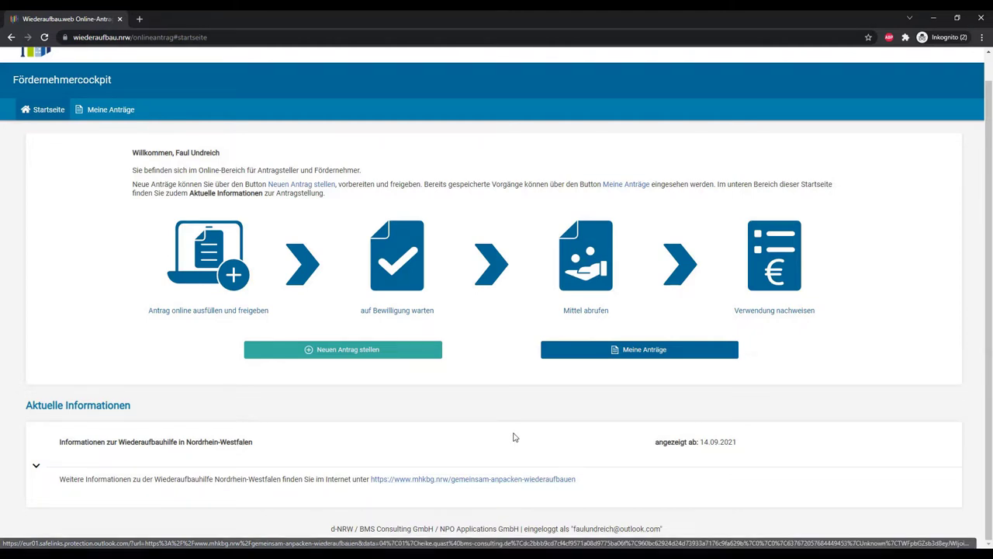
{"action": "left_click", "coordinate": [362, 356]}
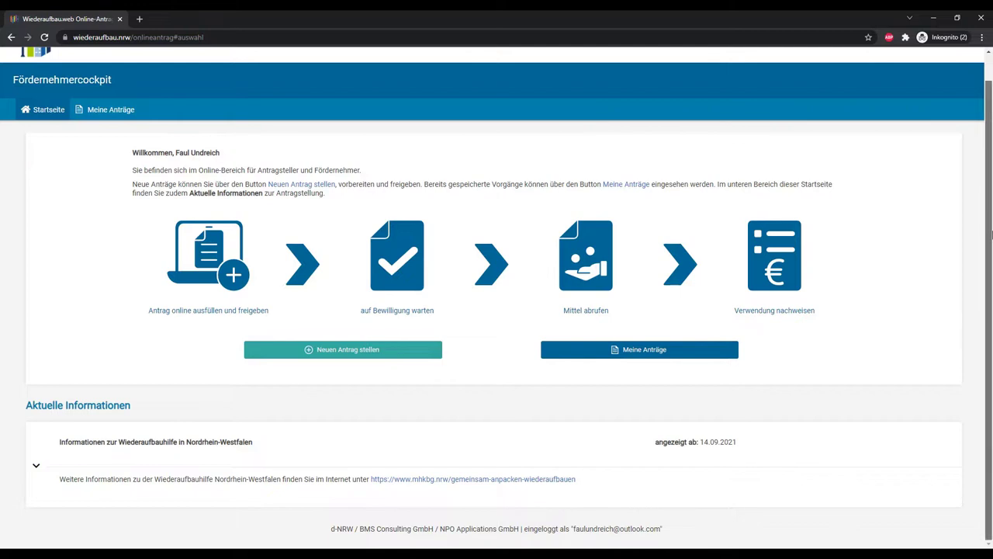
{"action": "left_click_drag", "start_coordinate": [989, 277], "coordinate": [981, 156]}
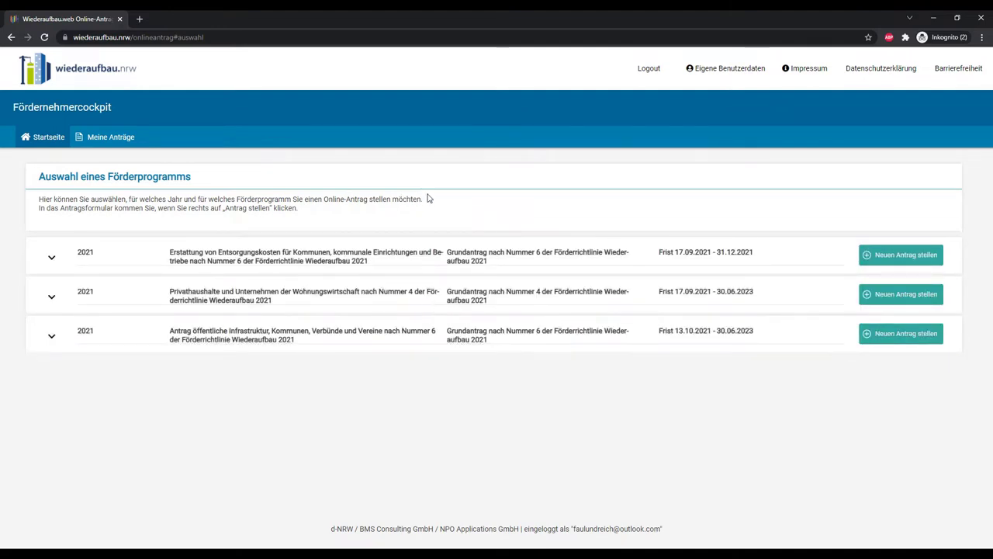
Expand the Privathaushalte und Unternehmen der Wohnungswirtschaft programme and start a new application for it
{"action": "left_click", "coordinate": [49, 298]}
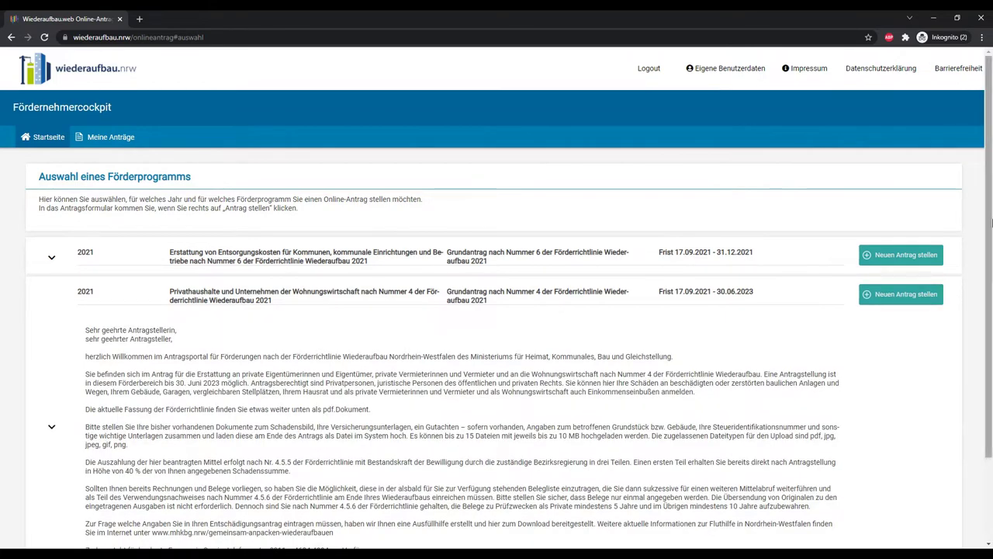
{"action": "left_click_drag", "start_coordinate": [991, 223], "coordinate": [978, 203]}
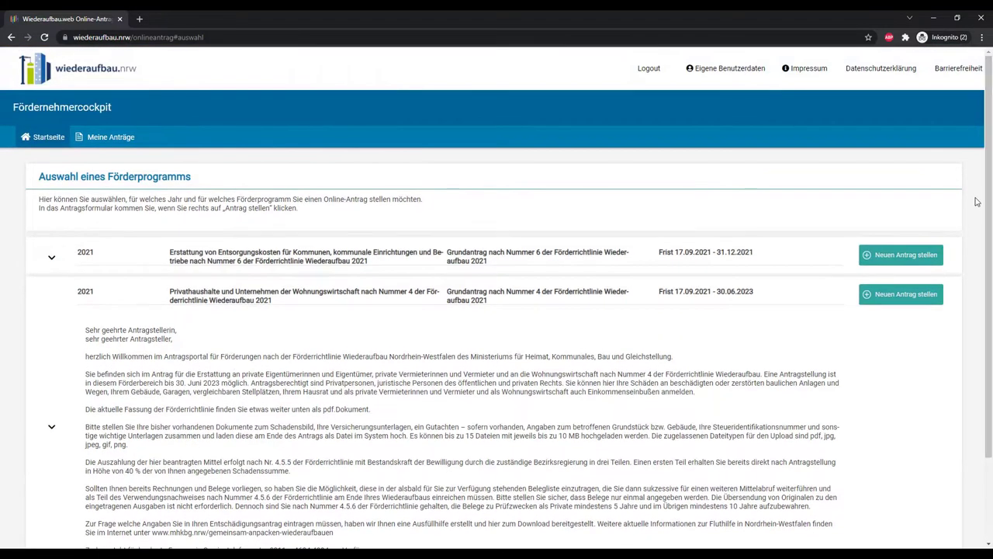
{"action": "left_click", "coordinate": [900, 301]}
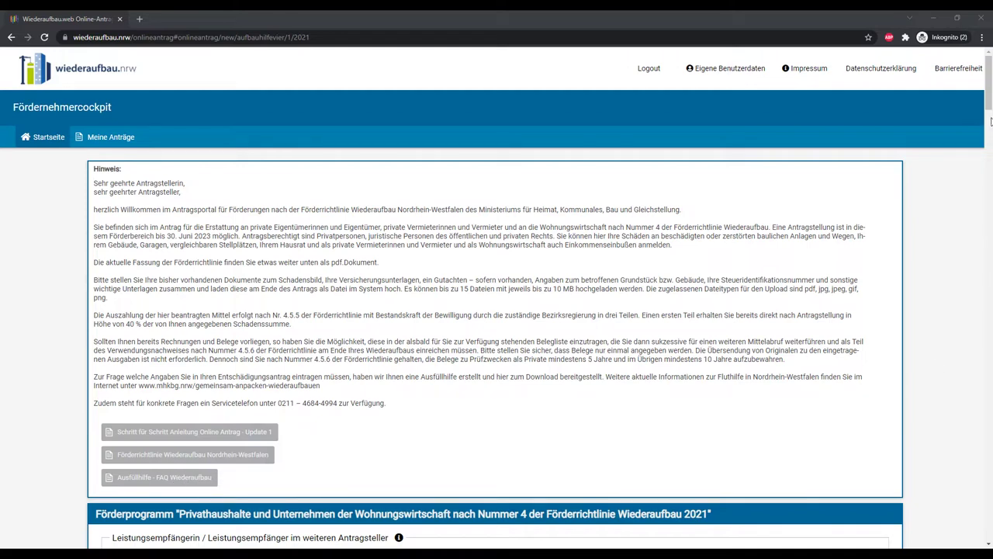
Scroll the application form down to the Leistungsempfängerin / Leistungsempfänger legal-form choices
{"action": "left_click_drag", "start_coordinate": [990, 72], "coordinate": [989, 111]}
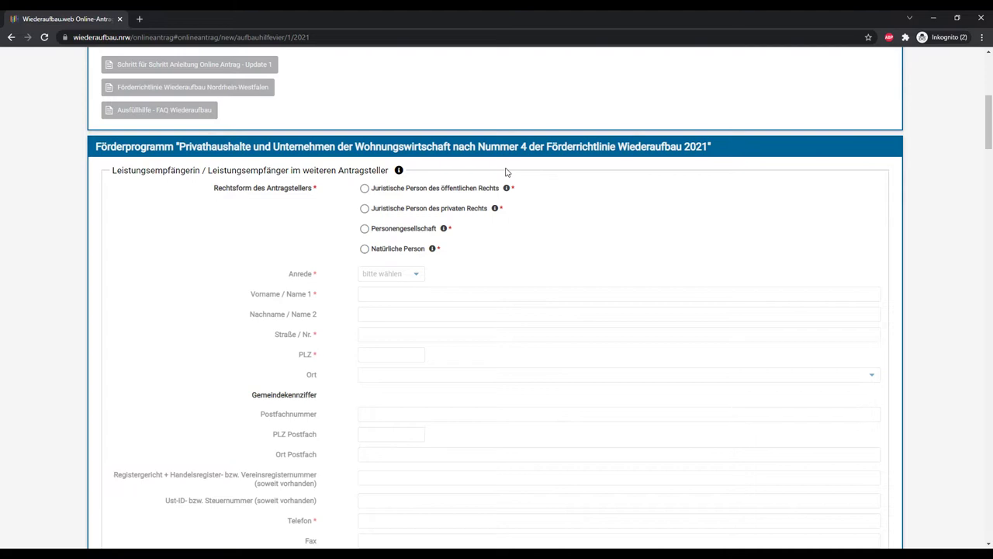
{"action": "mouse_move", "coordinate": [399, 172]}
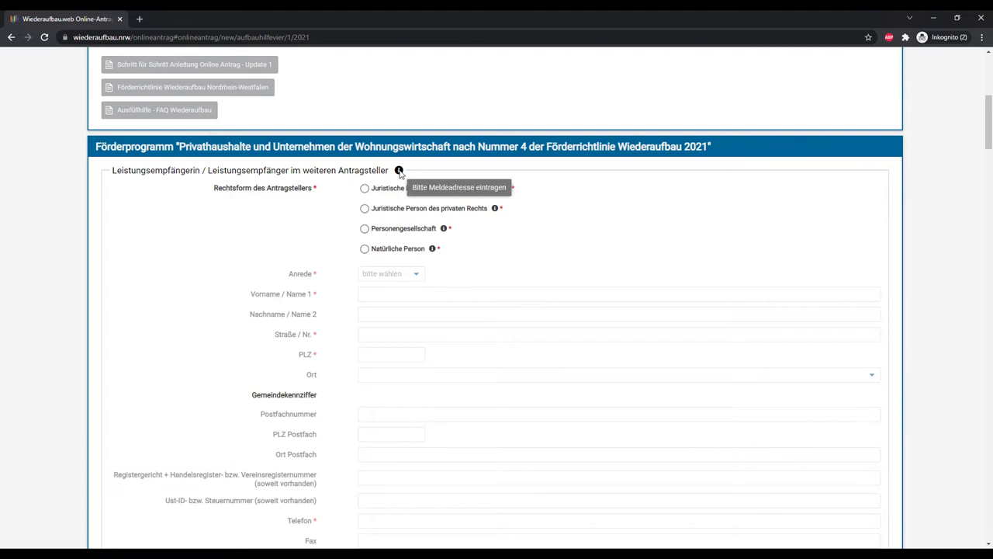
{"action": "mouse_move", "coordinate": [508, 189]}
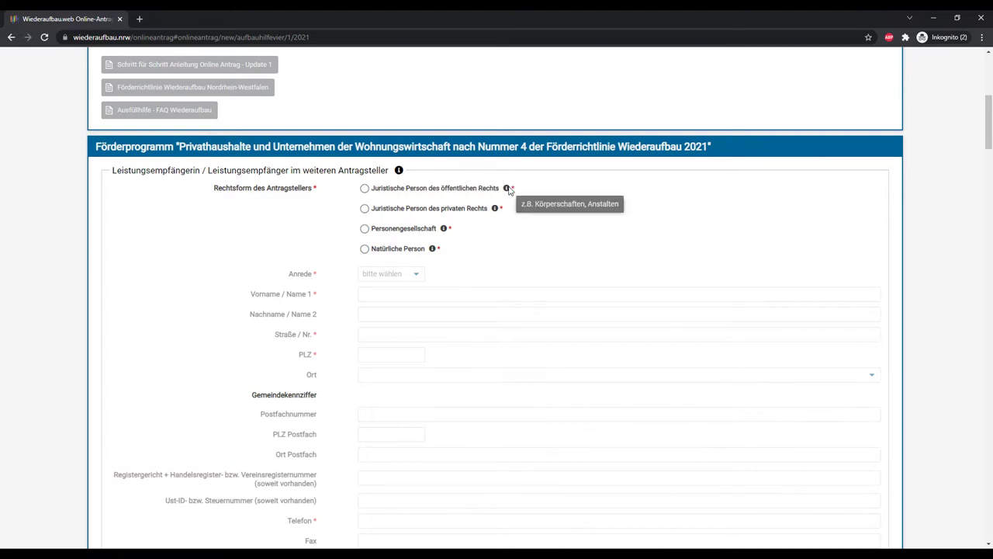
{"action": "mouse_move", "coordinate": [497, 211]}
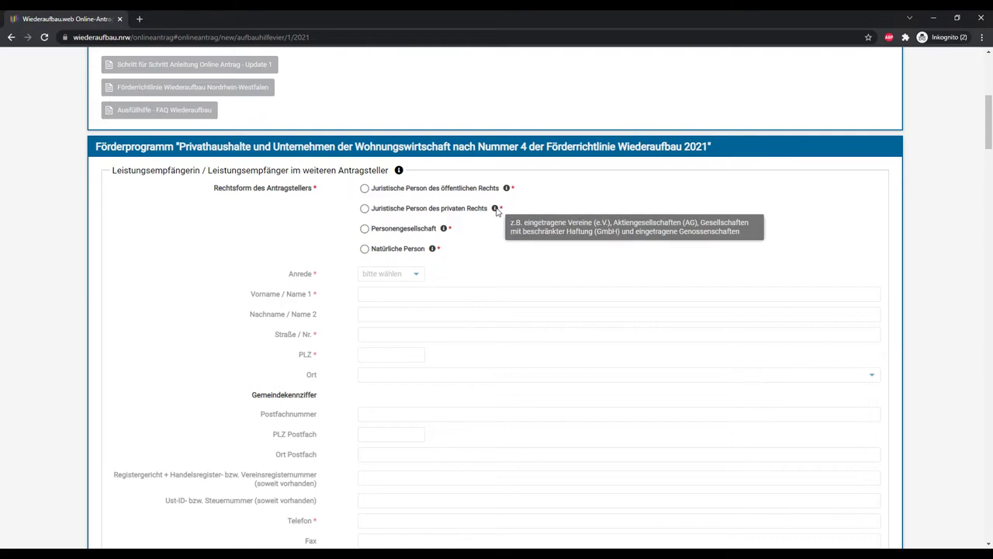
{"action": "mouse_move", "coordinate": [444, 232]}
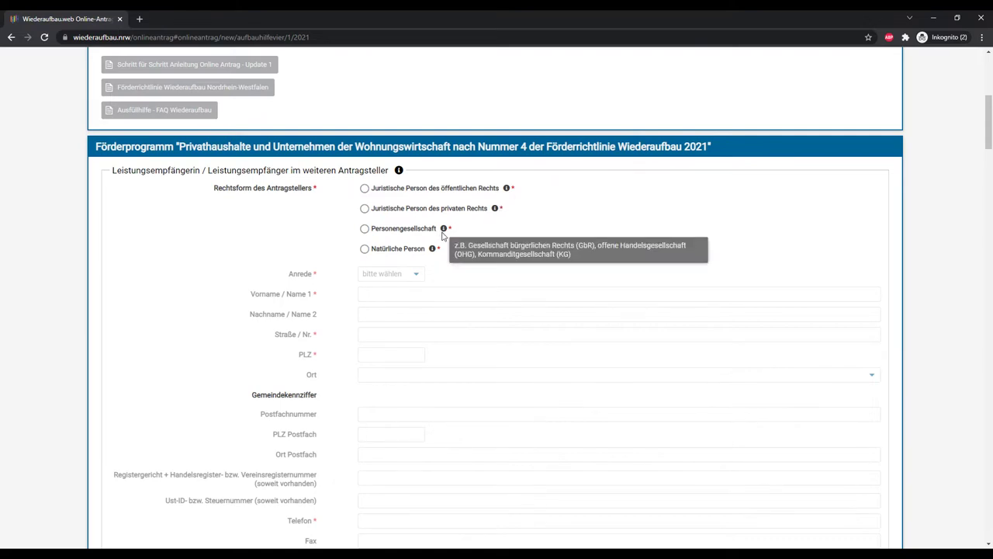
{"action": "mouse_move", "coordinate": [435, 250]}
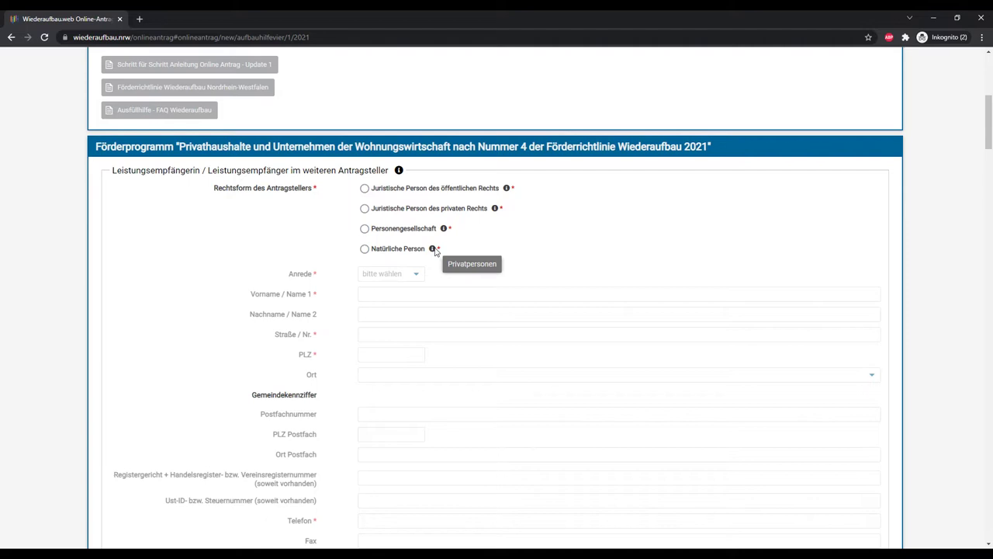
Choose Natürliche Person with salutation Ohne, and enter the applicant's name, street address and postcode
{"action": "left_click", "coordinate": [364, 249]}
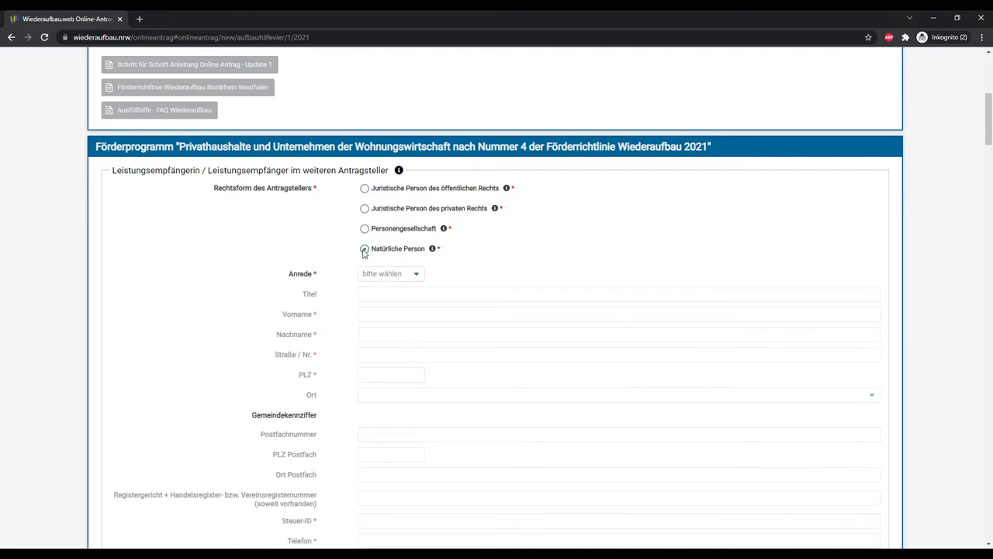
{"action": "left_click", "coordinate": [416, 274]}
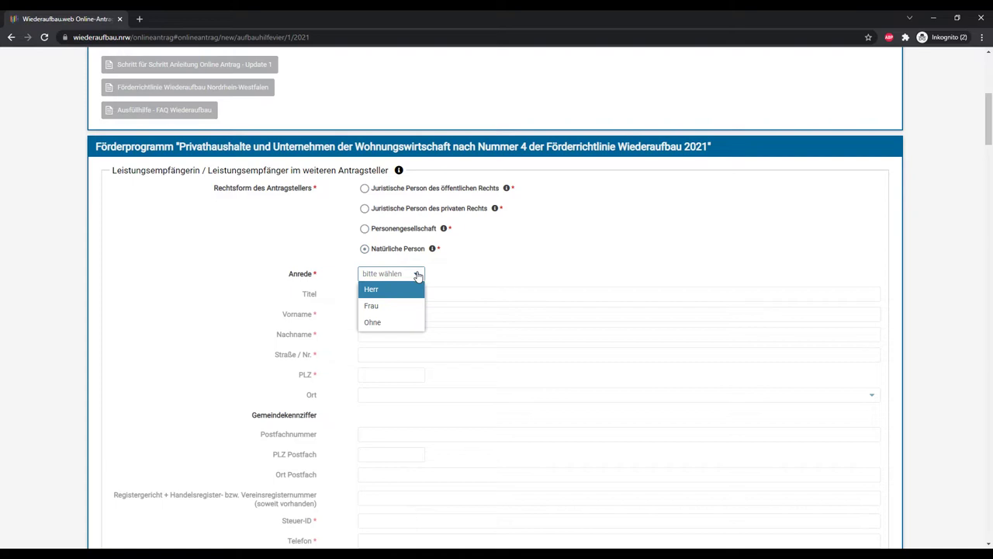
{"action": "left_click", "coordinate": [395, 325]}
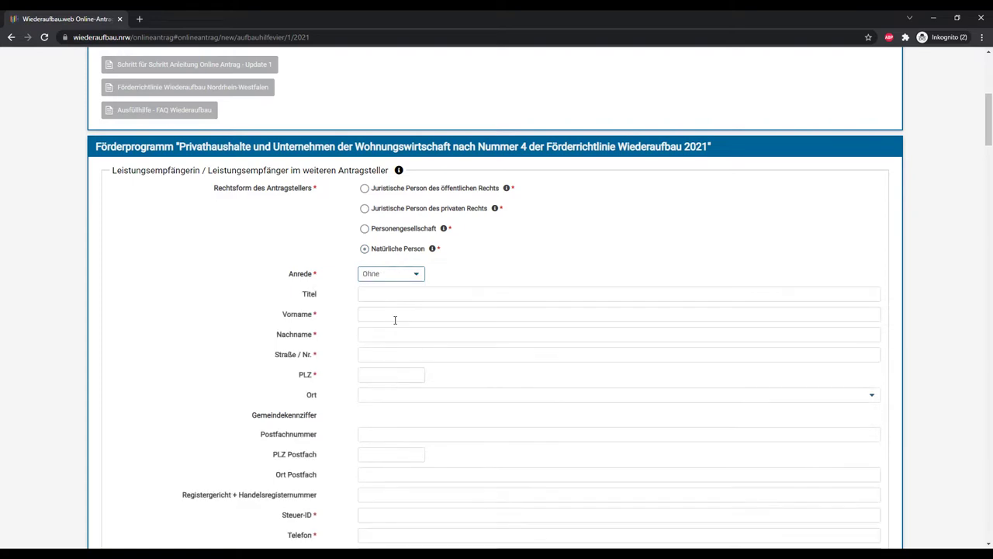
{"action": "left_click", "coordinate": [384, 313]}
{"action": "type", "text": "Faul"}
{"action": "key", "text": "Tab"}
{"action": "type", "text": "Undreich"}
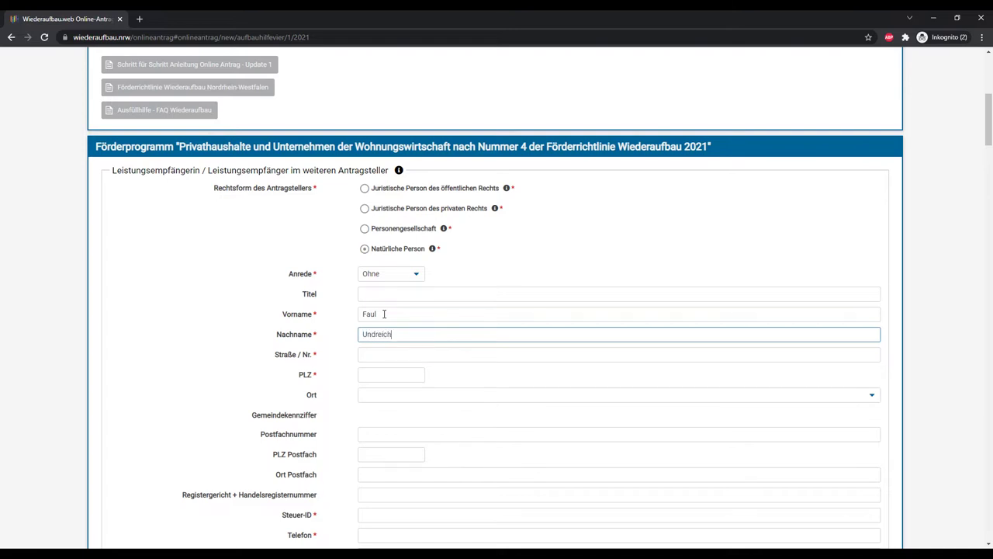
{"action": "key", "text": "Tab"}
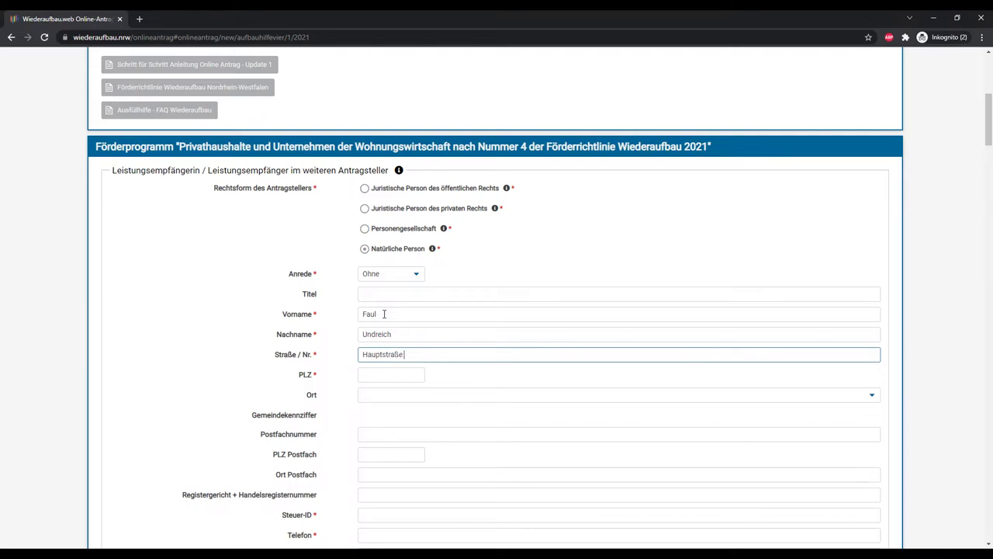
{"action": "left_click", "coordinate": [387, 374]}
{"action": "type", "text": "53925"}
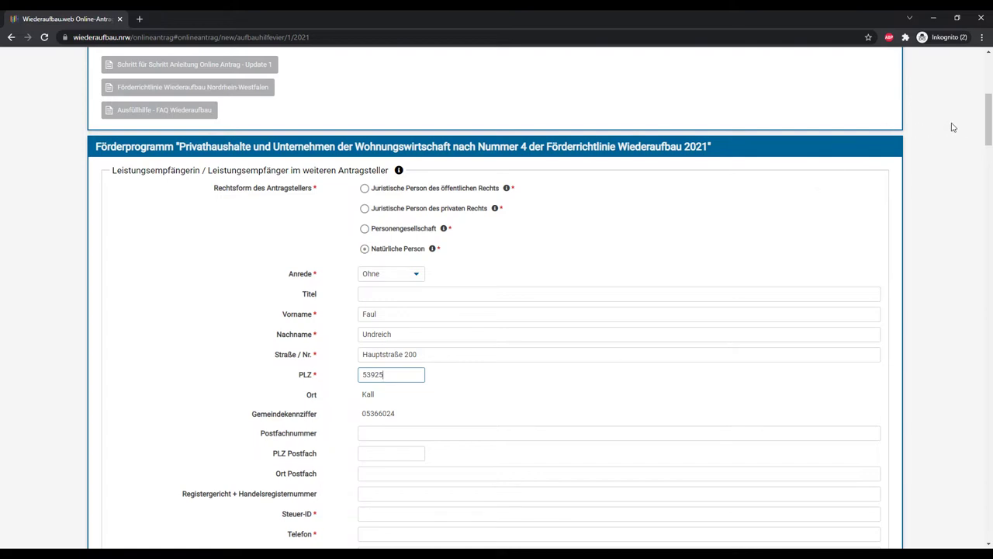
Fill in the applicant's tax ID, telephone number and e-mail address
{"action": "left_click_drag", "start_coordinate": [990, 113], "coordinate": [991, 130]}
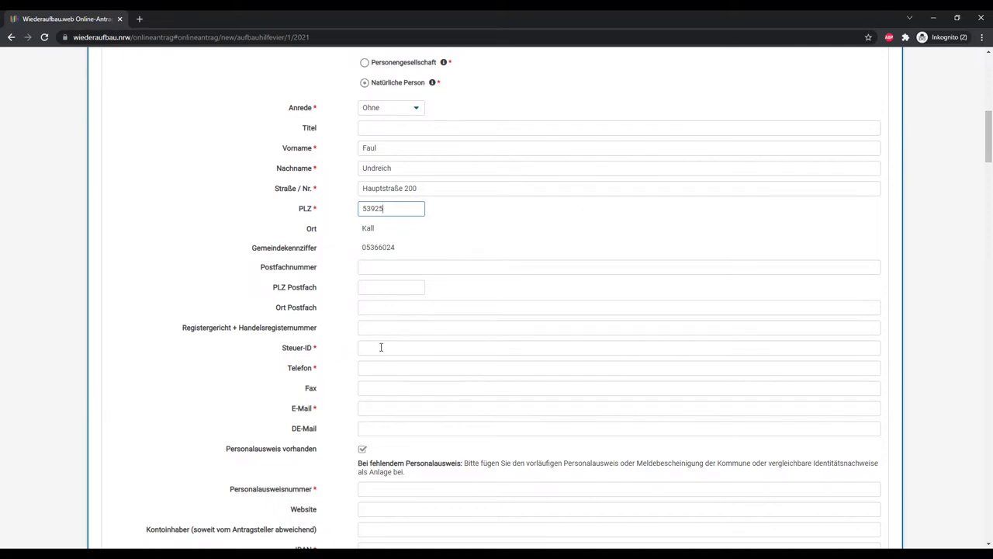
{"action": "scroll", "coordinate": [381, 347], "scroll_direction": "up", "scroll_amount": 1}
{"action": "left_click", "coordinate": [382, 448]}
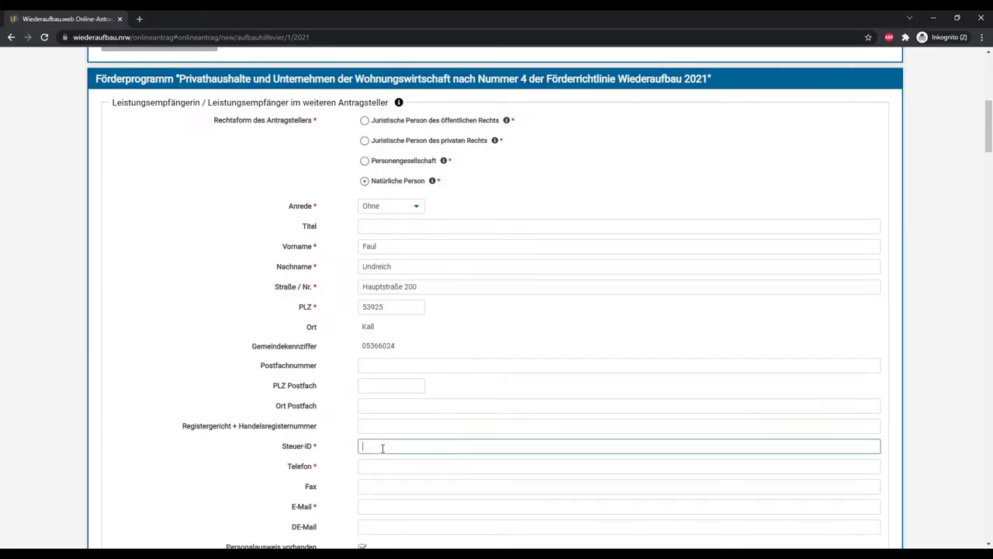
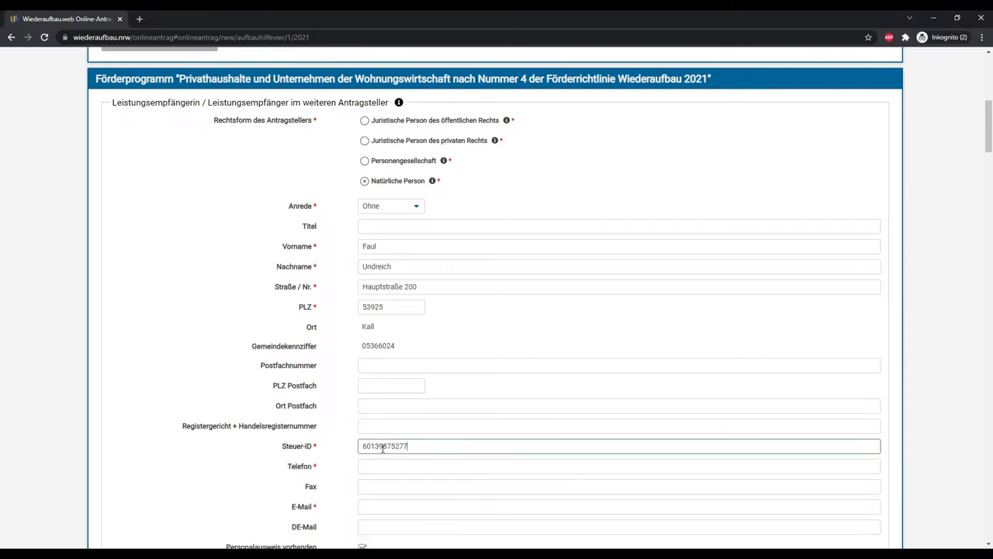
{"action": "left_click", "coordinate": [371, 464]}
{"action": "type", "text": "0"}
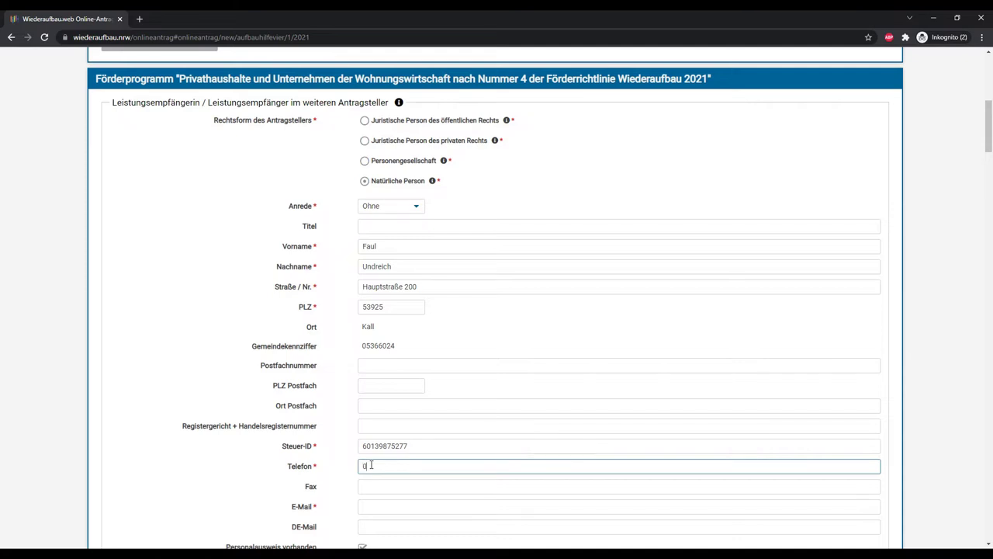
{"action": "type", "text": "22812345"}
{"action": "left_click", "coordinate": [378, 506]}
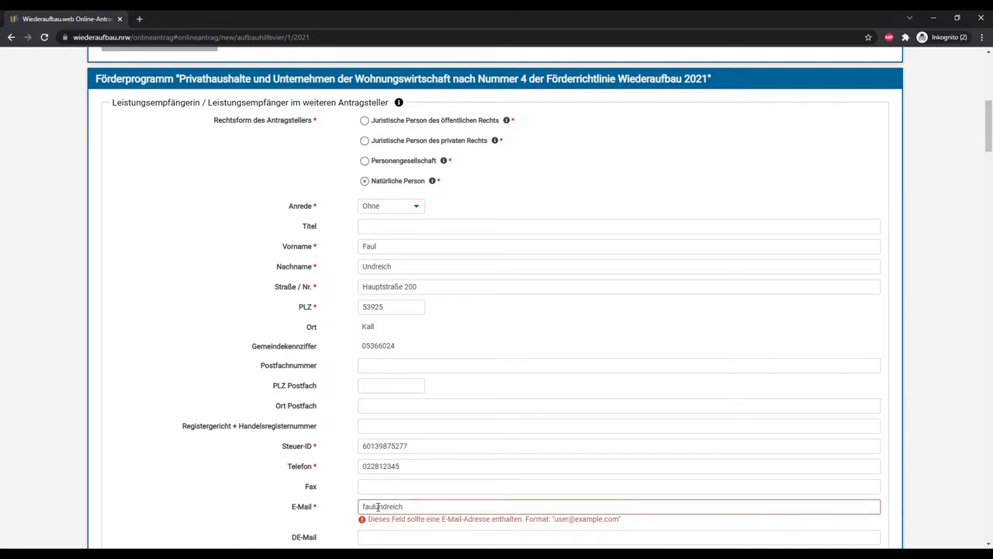
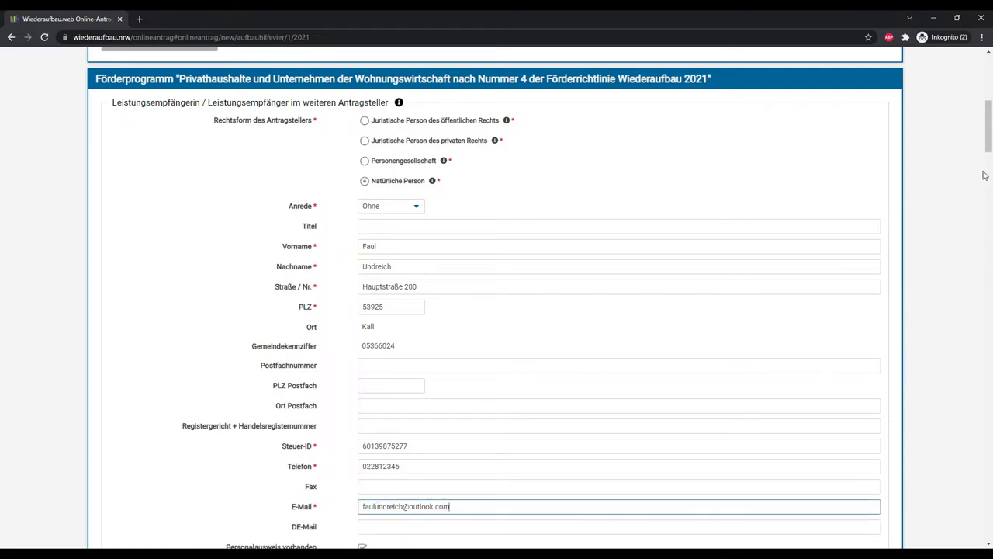
Scroll to the bottom of the form and save the application with 'Zwischenstand speichern'
{"action": "left_click_drag", "start_coordinate": [990, 144], "coordinate": [990, 176]}
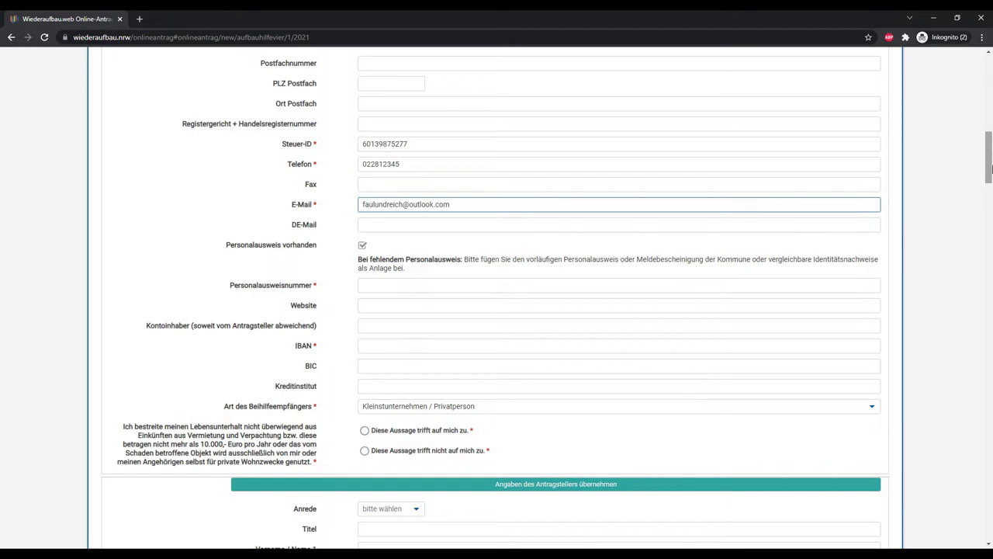
{"action": "left_click_drag", "start_coordinate": [990, 171], "coordinate": [990, 531]}
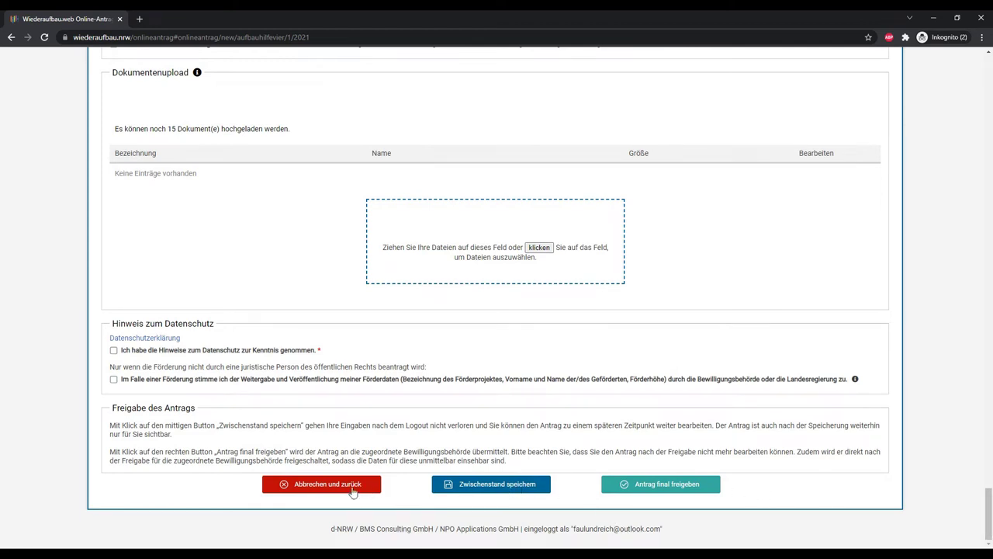
{"action": "left_click", "coordinate": [479, 484]}
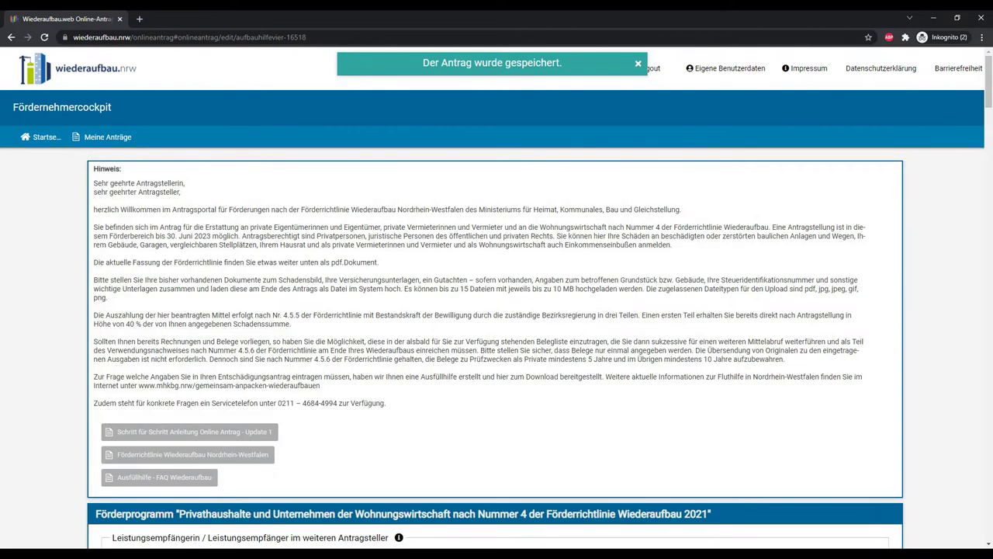
Keep 'Personalausweis vorhanden' ticked and enter the applicant's identity card number
{"action": "scroll", "coordinate": [418, 166], "scroll_direction": "down", "scroll_amount": 12}
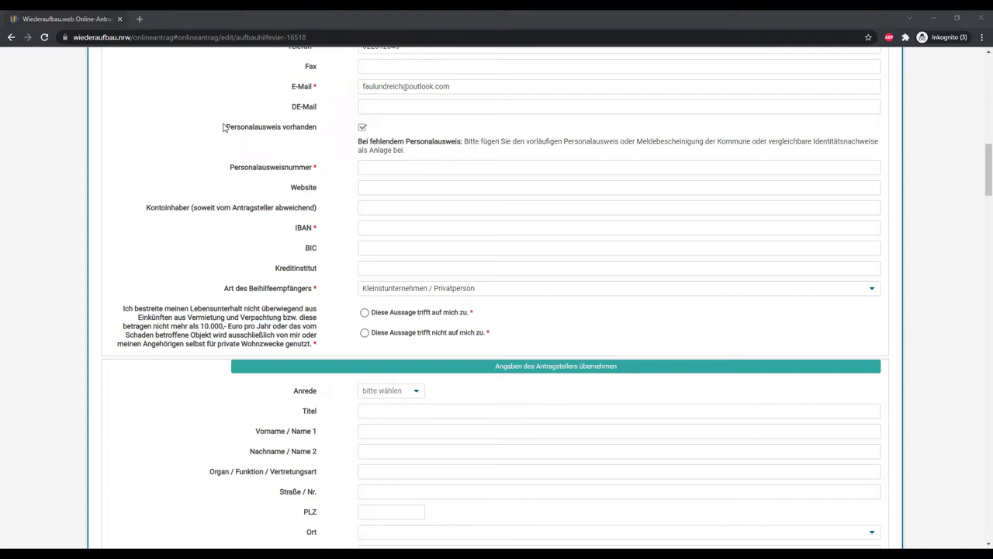
{"action": "left_click", "coordinate": [362, 127]}
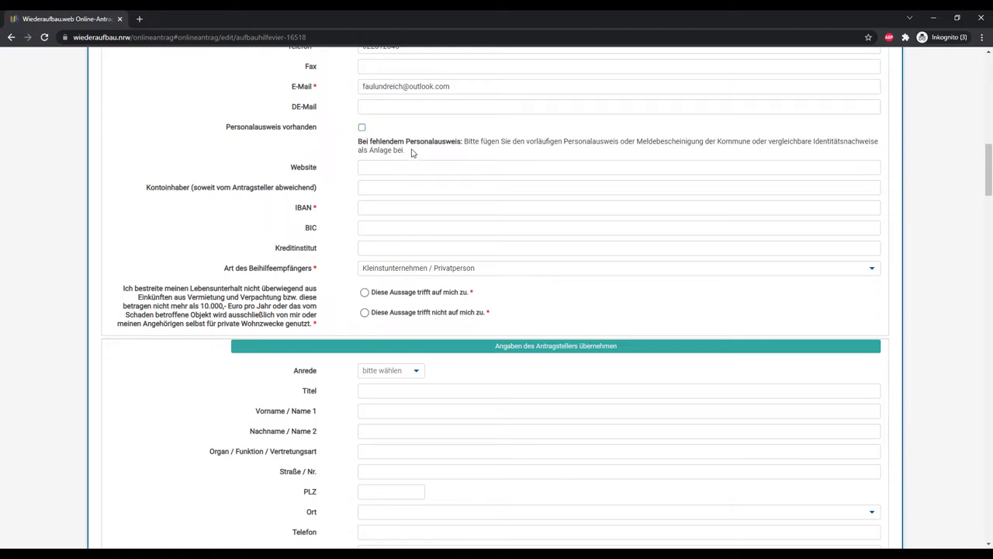
{"action": "left_click", "coordinate": [362, 128]}
{"action": "left_click", "coordinate": [377, 170]}
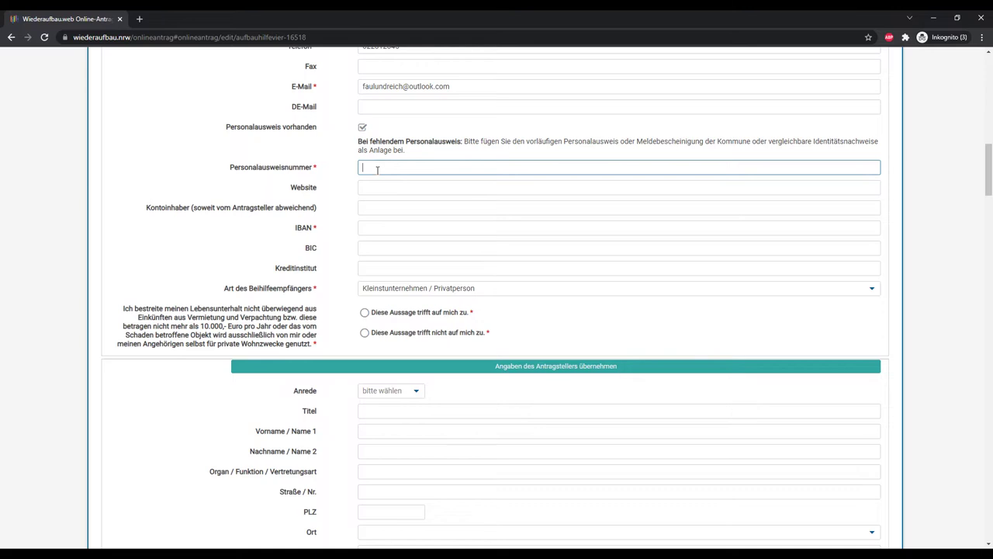
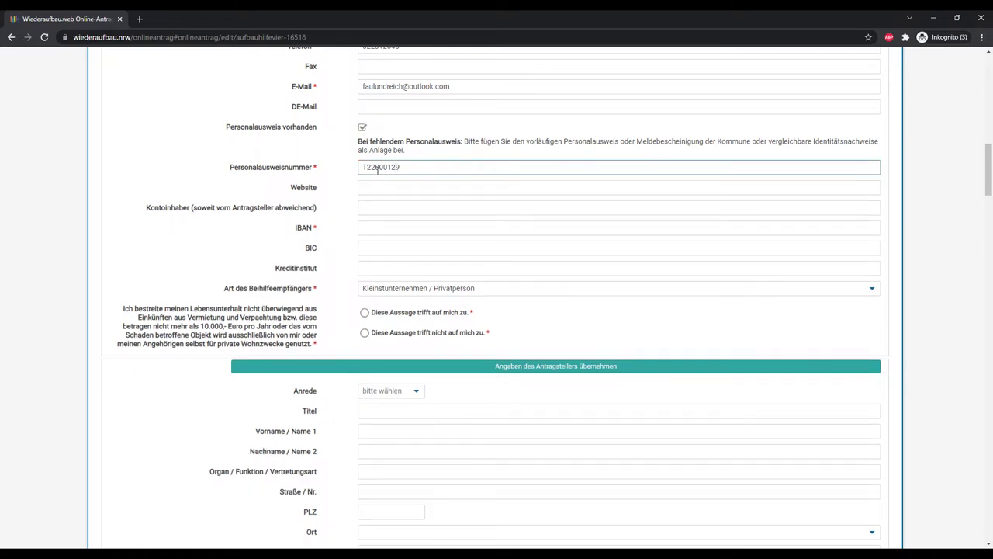
{"action": "left_click", "coordinate": [384, 225]}
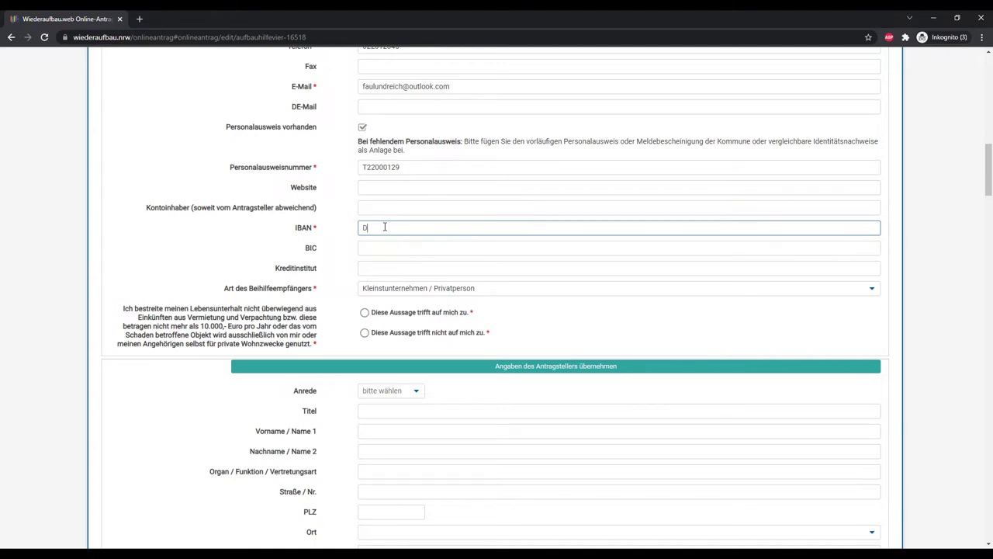
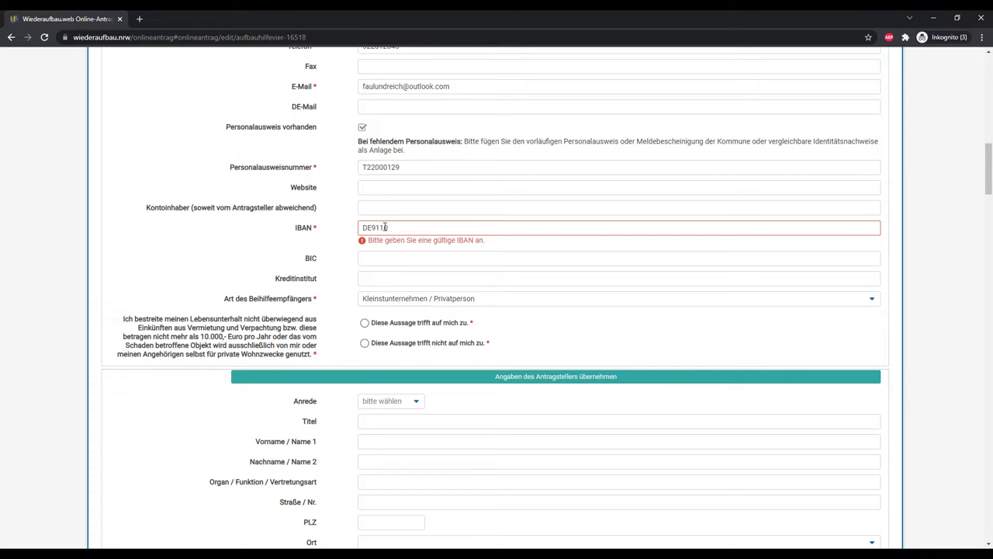
{"action": "key", "text": "Left"}
{"action": "key", "text": "shift+Right"}
{"action": "key", "text": "shift+Right"}
{"action": "key", "text": "shift+Right"}
{"action": "key", "text": "shift+Right"}
{"action": "key", "text": "shift+Right"}
{"action": "key", "text": "shift+Right"}
{"action": "key", "text": "shift+Right"}
{"action": "key", "text": "shift+Right"}
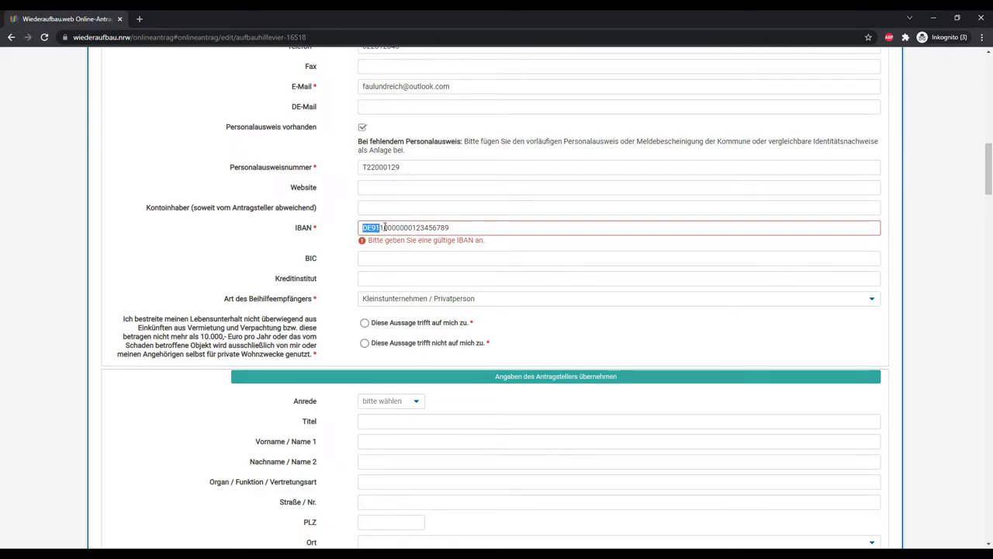
{"action": "key", "text": "shift+Right"}
{"action": "key", "text": "shift+Right"}
{"action": "key", "text": "shift+Right"}
{"action": "key", "text": "shift+Right"}
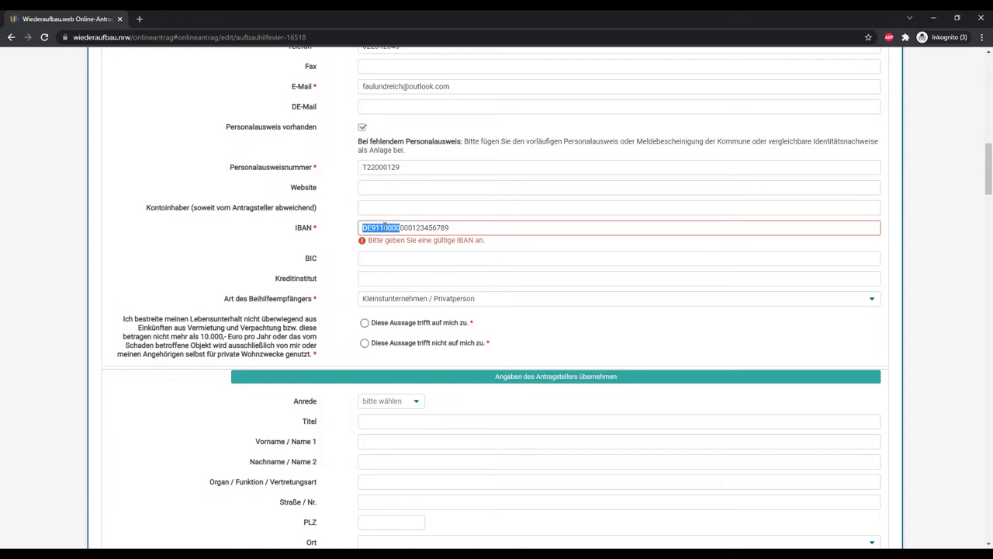
{"action": "key", "text": "shift+Right"}
{"action": "key", "text": "shift+Right"}
{"action": "key", "text": "shift+Right"}
{"action": "key", "text": "shift+Right"}
{"action": "key", "text": "shift+Right"}
{"action": "key", "text": "shift+Right"}
{"action": "key", "text": "shift+Right"}
{"action": "key", "text": "shift+Right"}
{"action": "key", "text": "shift+Right"}
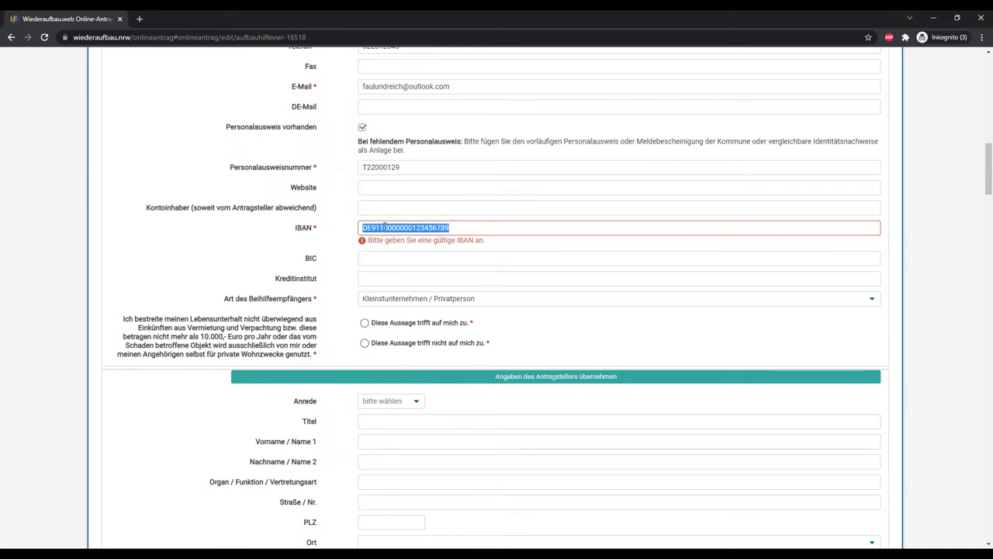
{"action": "key", "text": "Left"}
{"action": "key", "text": "Right"}
{"action": "key", "text": "Right"}
{"action": "key", "text": "Right"}
{"action": "key", "text": "Right"}
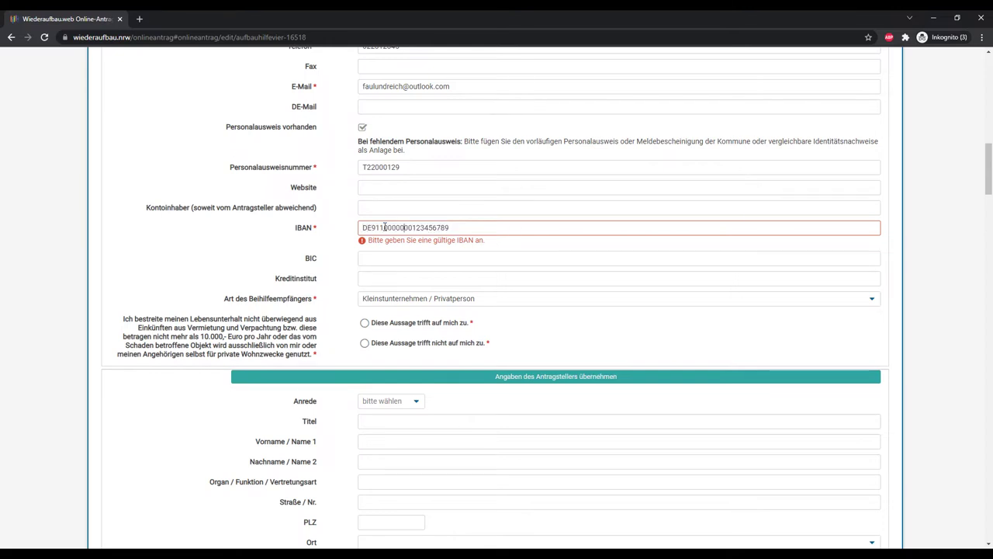
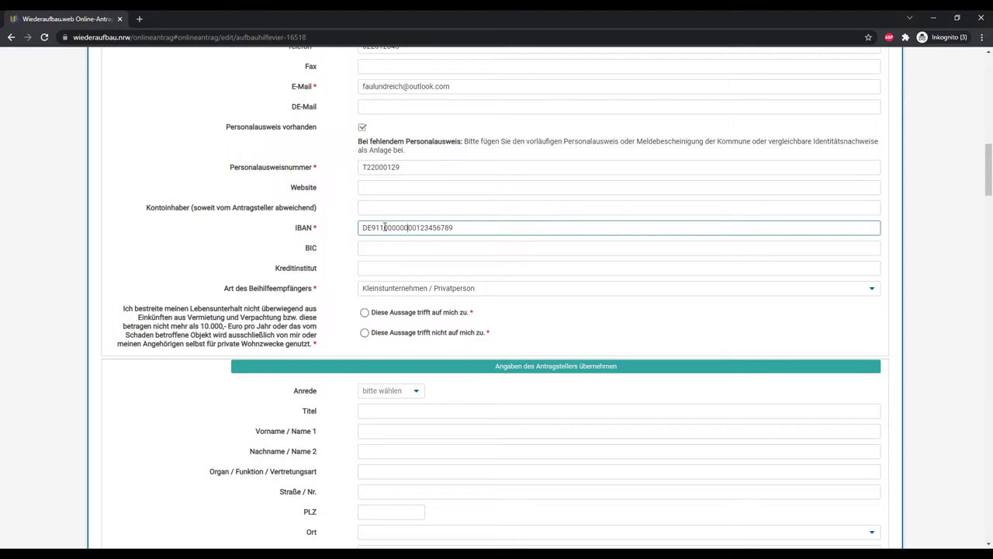
{"action": "key", "text": "Tab"}
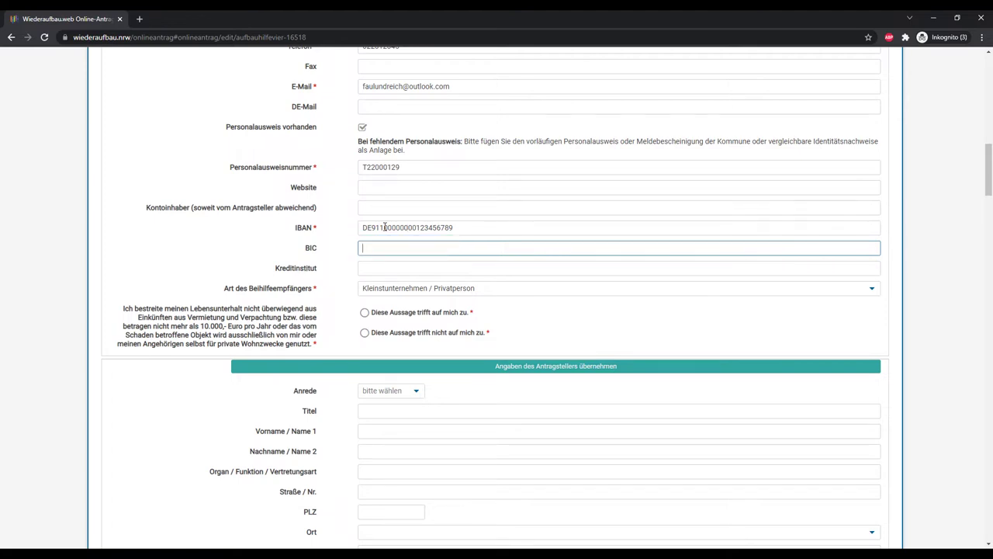
{"action": "left_click", "coordinate": [381, 266]}
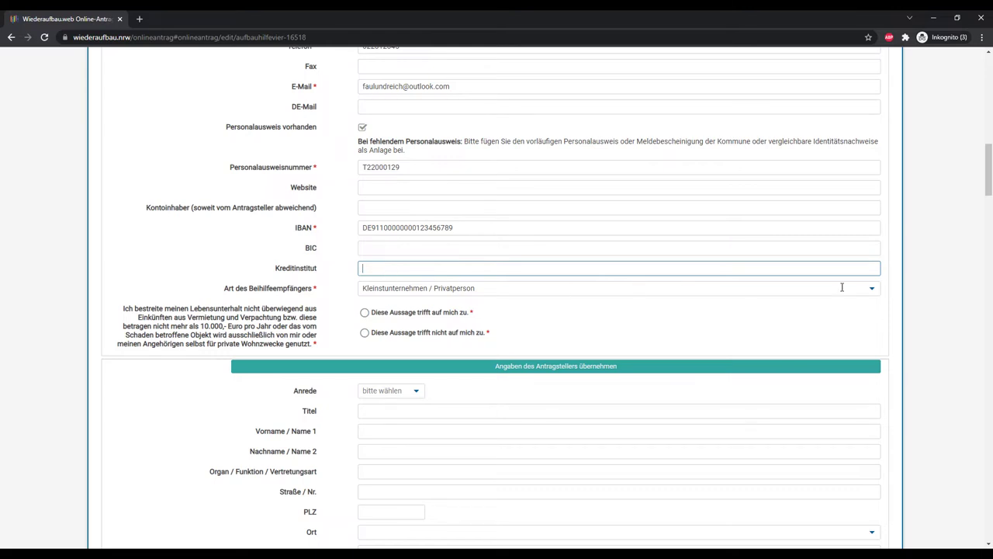
Set the aid recipient type to Kleinstunternehmen / Privatperson and confirm the livelihood statement applies to me
{"action": "left_click", "coordinate": [872, 290]}
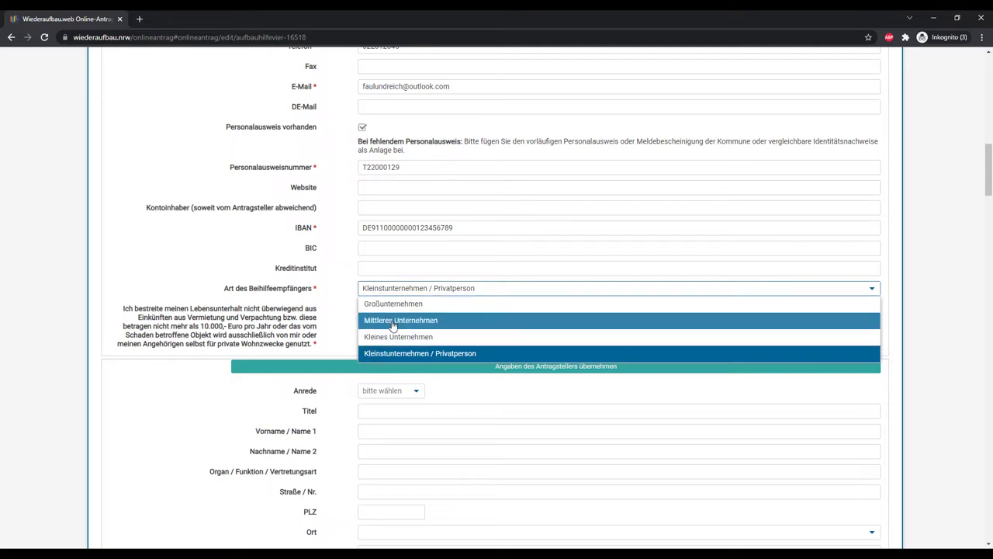
{"action": "left_click", "coordinate": [398, 354]}
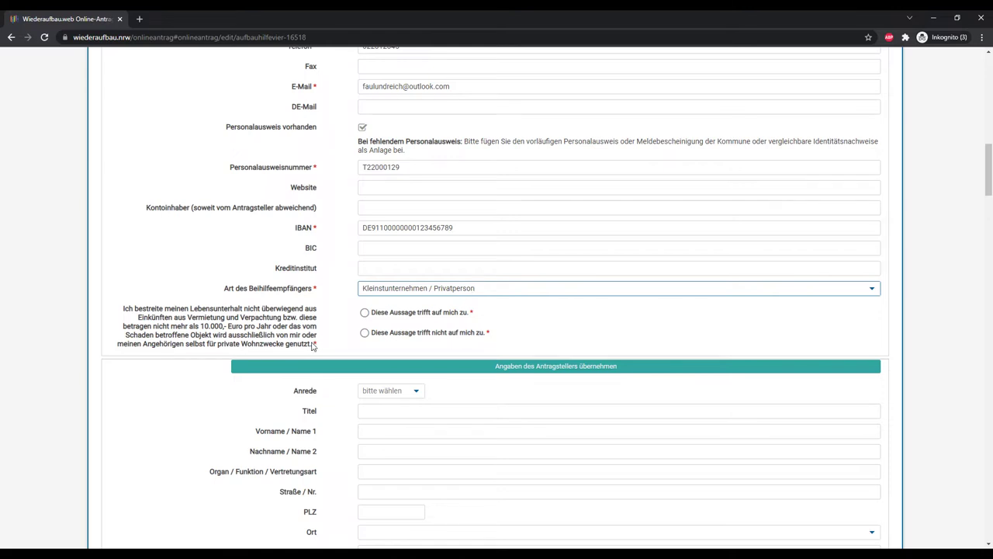
{"action": "left_click", "coordinate": [366, 314]}
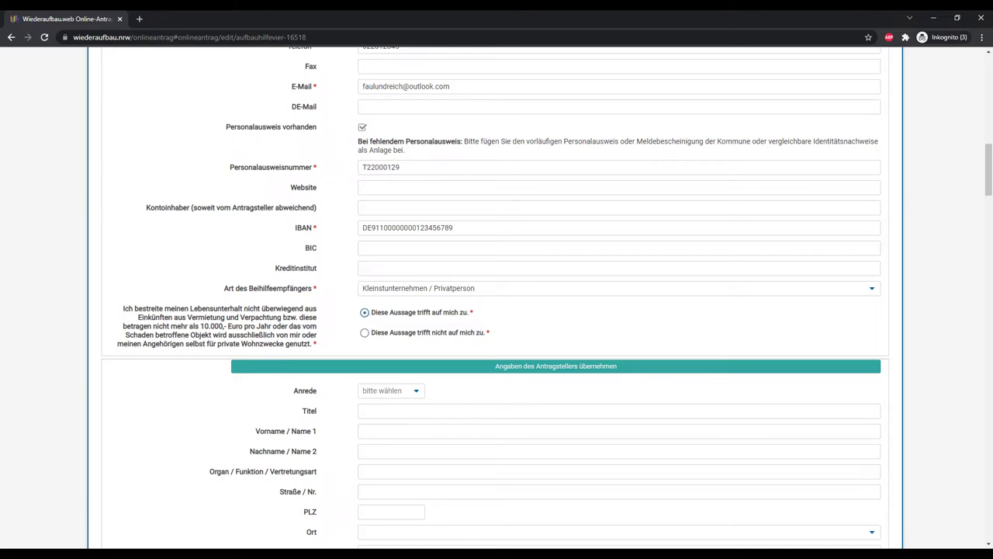
{"action": "scroll", "coordinate": [988, 140], "scroll_direction": "up", "scroll_amount": 2}
Declare that neither insolvency proceeding applies and name the measure 'Wiederherstellung Hausrat (und Beseitigung Gebäudeschäden)'
{"action": "left_click_drag", "start_coordinate": [988, 140], "coordinate": [992, 247]}
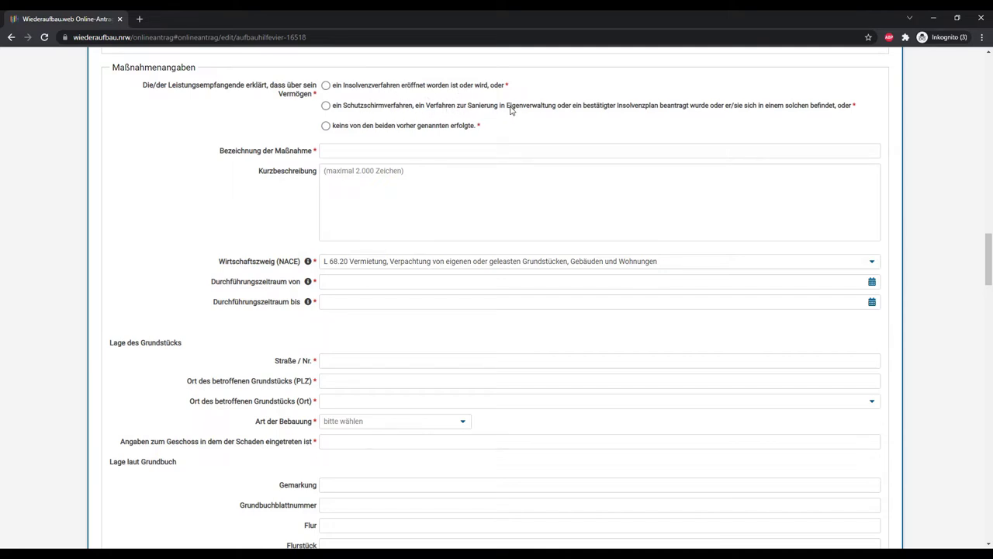
{"action": "left_click", "coordinate": [326, 127]}
{"action": "left_click", "coordinate": [338, 149]}
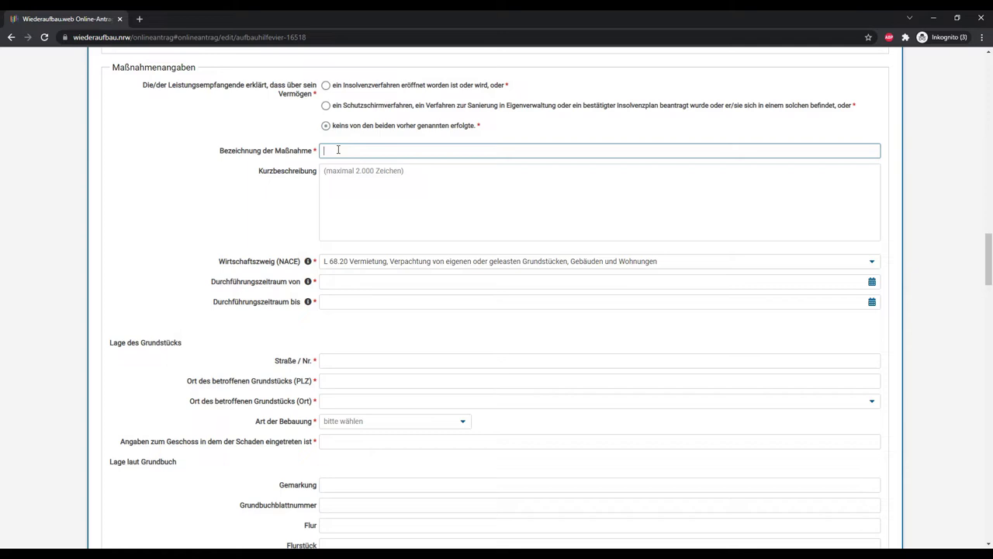
{"action": "type", "text": "Wiederherstellung Hausrat und Beseitigung Gebä"}
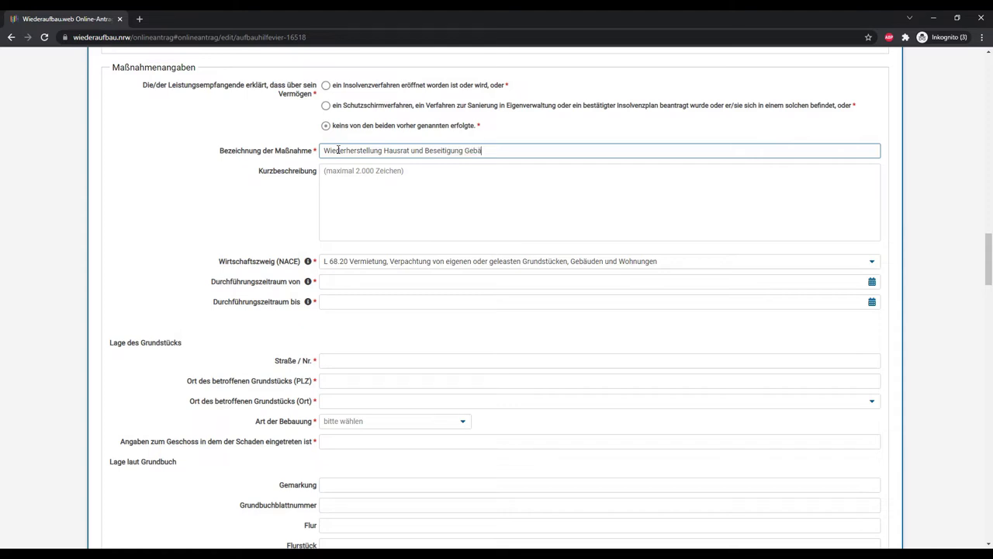
{"action": "type", "text": "udeschäden"}
{"action": "type", "text": ")"}
{"action": "type", "text": "("}
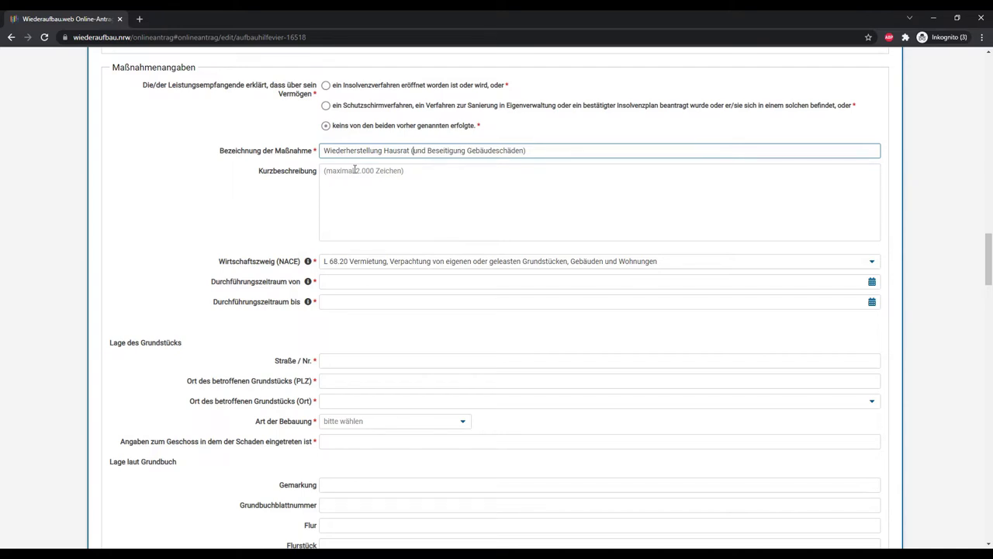
{"action": "left_click", "coordinate": [354, 172]}
Write the short description of what was damaged and how repairs or household restoration will happen
{"action": "type", "text": "Hie"}
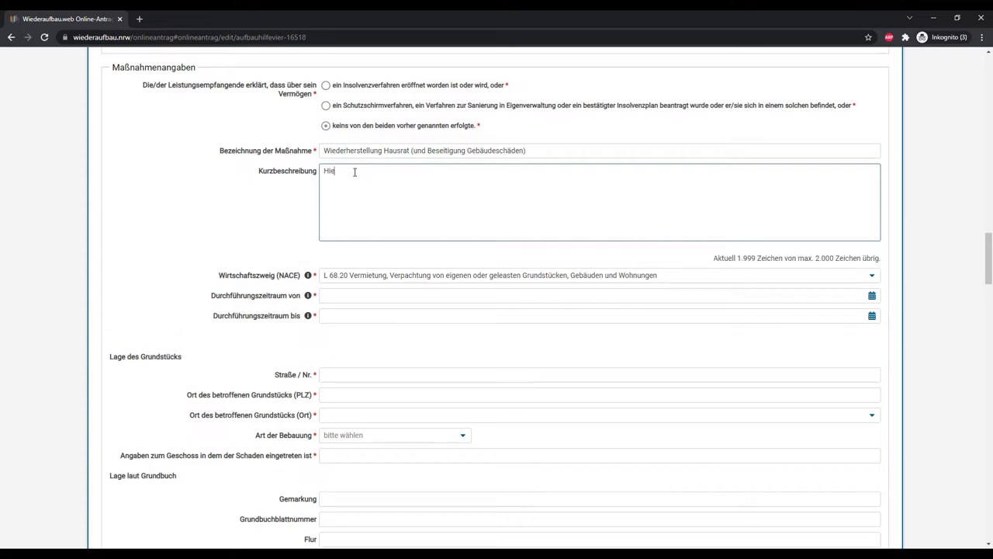
{"action": "type", "text": "r tragen wir eine kurze Beschreibung ein,"}
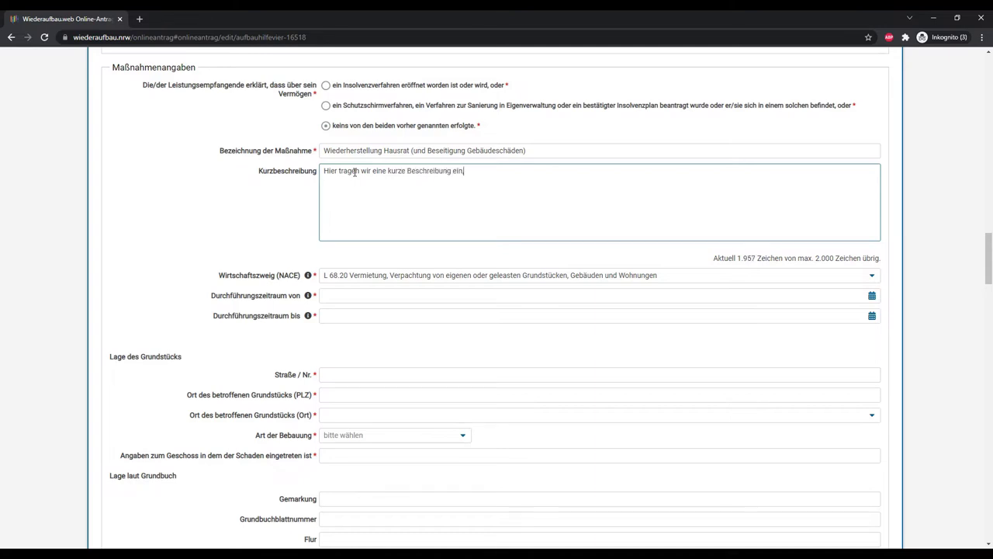
{"action": "type", "text": " z.B. was beschädigt wurde und wi"}
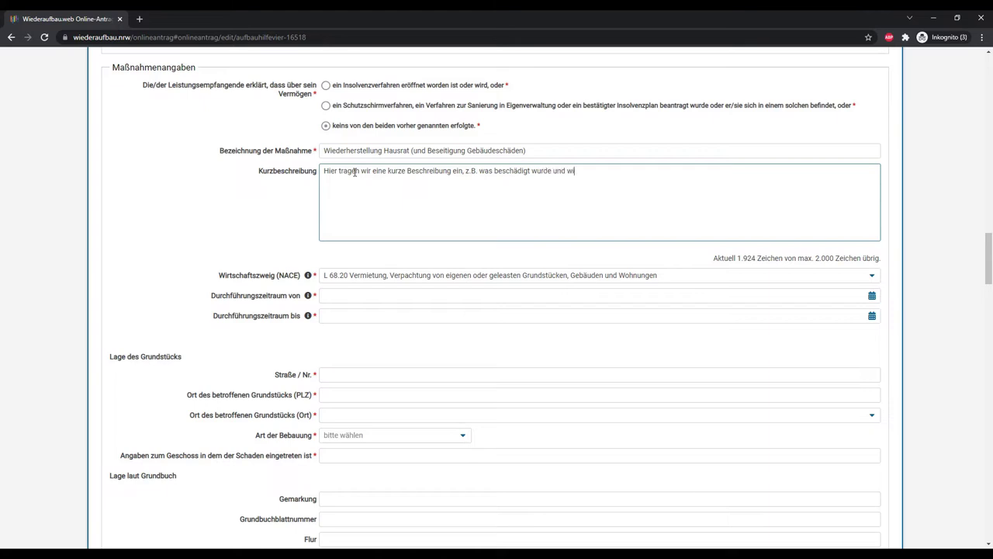
{"action": "type", "text": "e die Schäden beseitigt bzw. der Haus"}
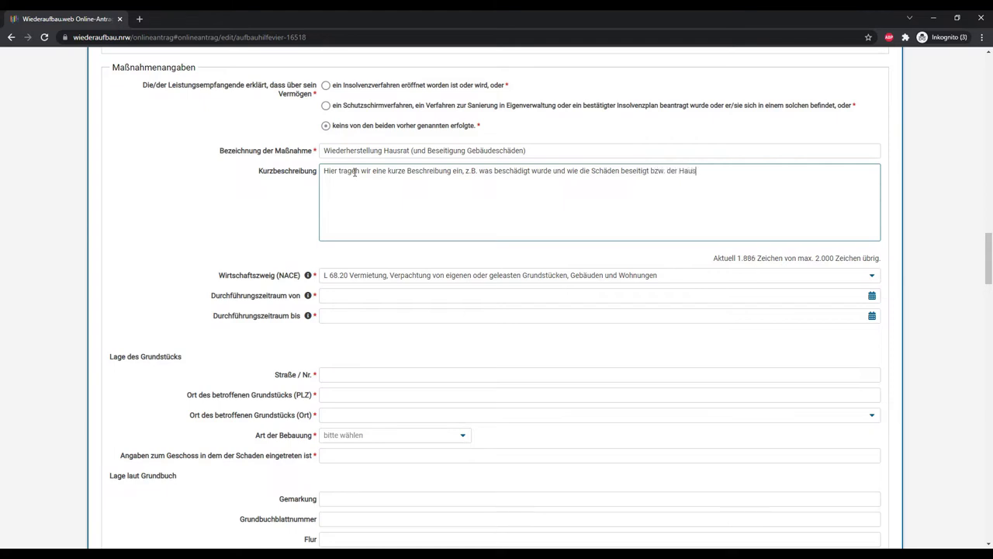
{"action": "type", "text": "rat wiederhergestellt werden soll."}
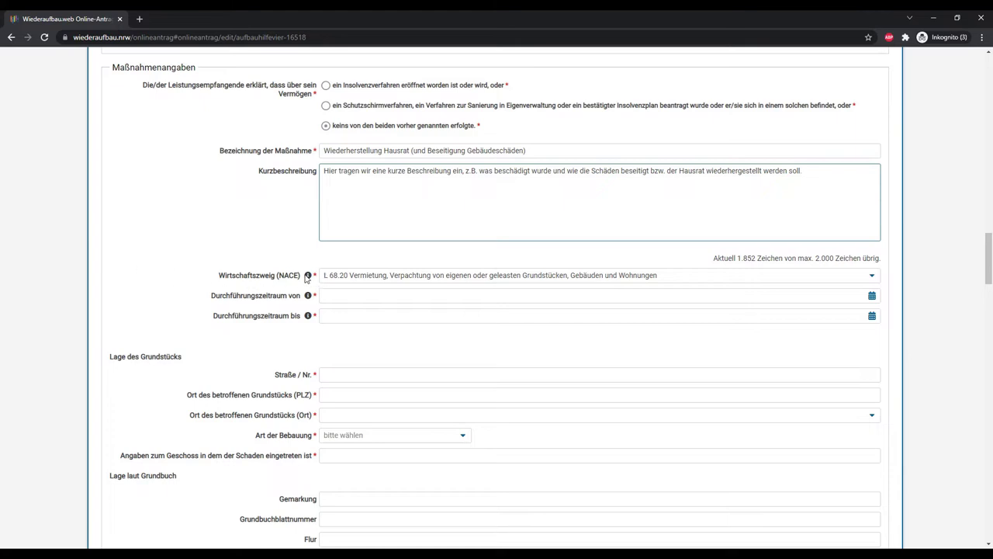
{"action": "mouse_move", "coordinate": [307, 278]}
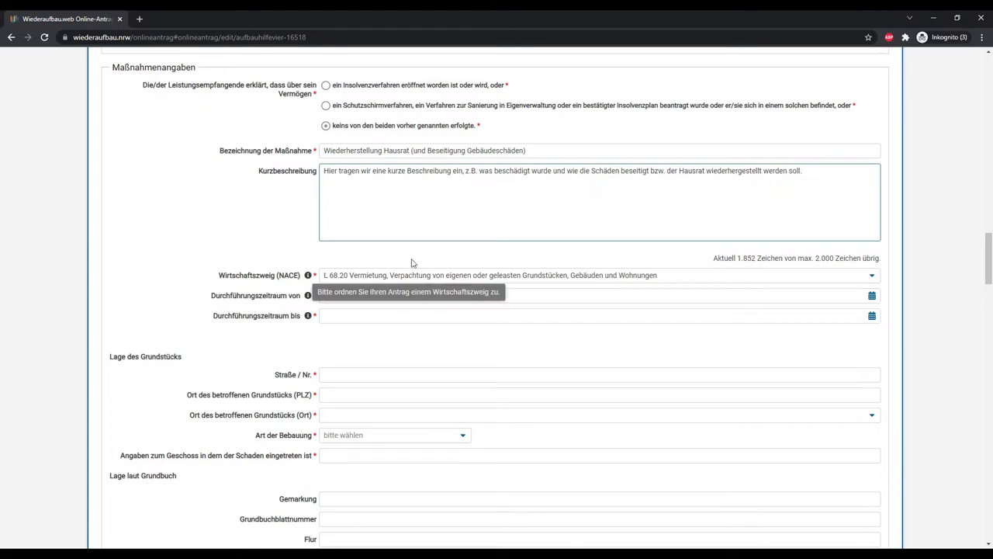
Change the Wirtschaftszweig (NACE) from L 68.20 to T 98.20, services by private households
{"action": "left_click", "coordinate": [871, 275]}
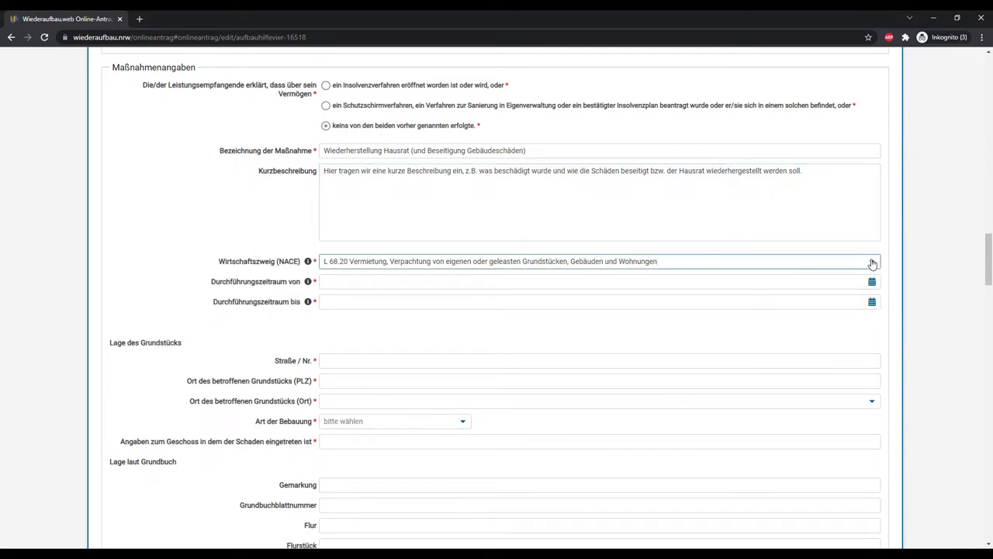
{"action": "left_click", "coordinate": [872, 263]}
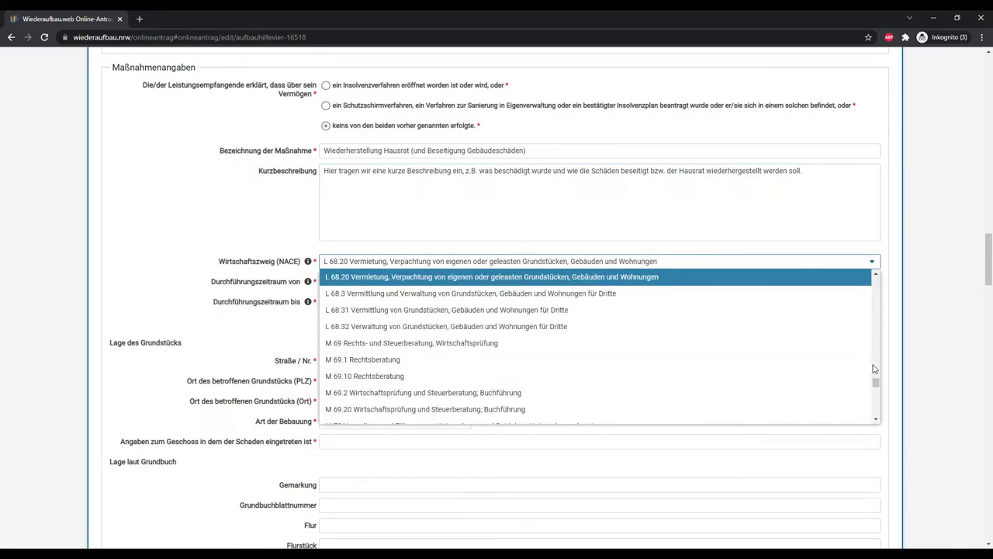
{"action": "left_click_drag", "start_coordinate": [875, 384], "coordinate": [880, 423]}
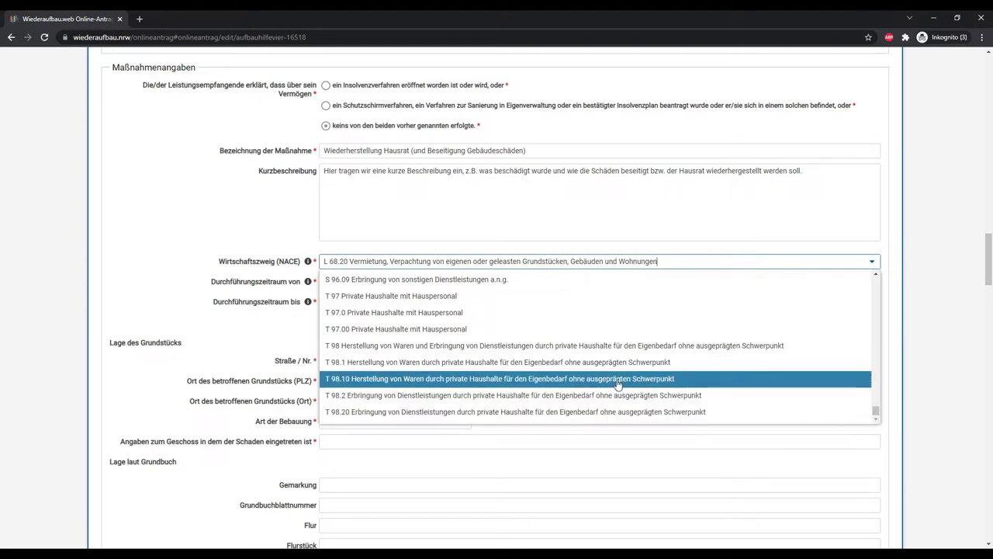
{"action": "left_click", "coordinate": [560, 413]}
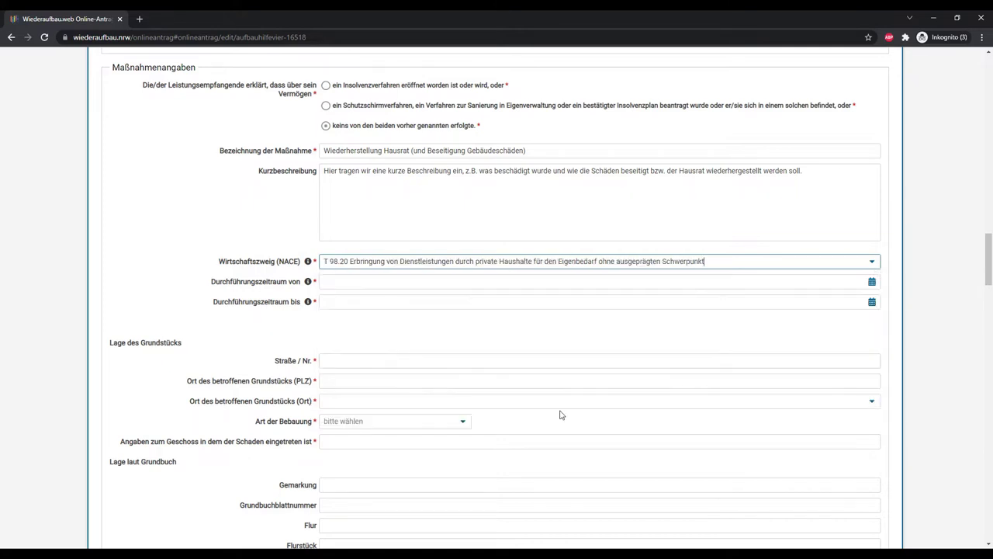
Set the implementation period start to 14.07.2021 and the end date to 30.06.2022
{"action": "left_click", "coordinate": [360, 281]}
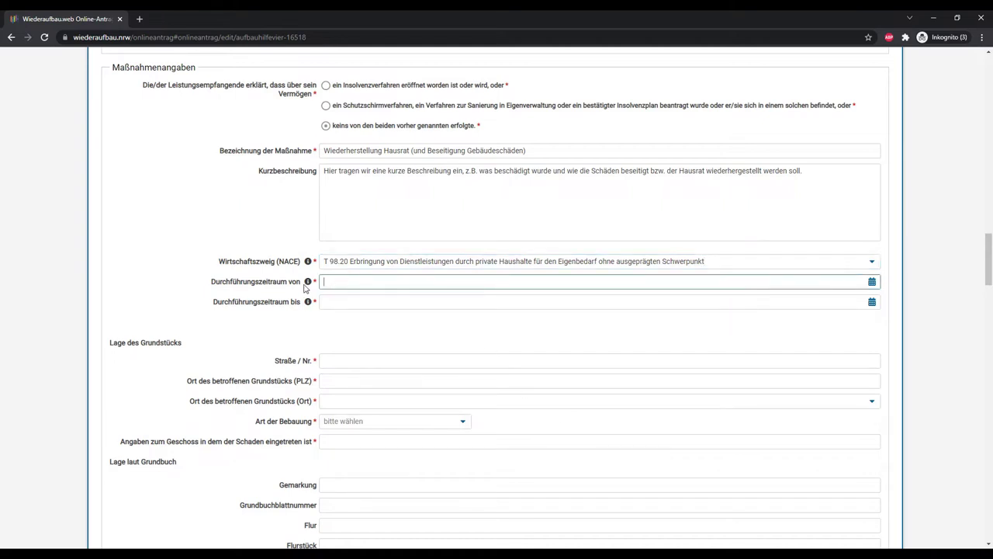
{"action": "mouse_move", "coordinate": [310, 283]}
{"action": "type", "text": "14.07"}
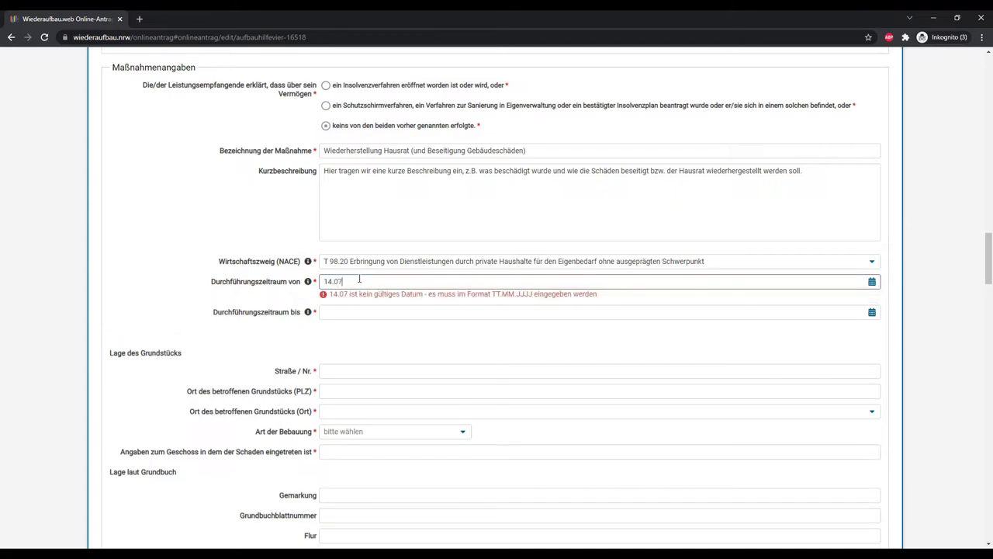
{"action": "type", "text": ".2021"}
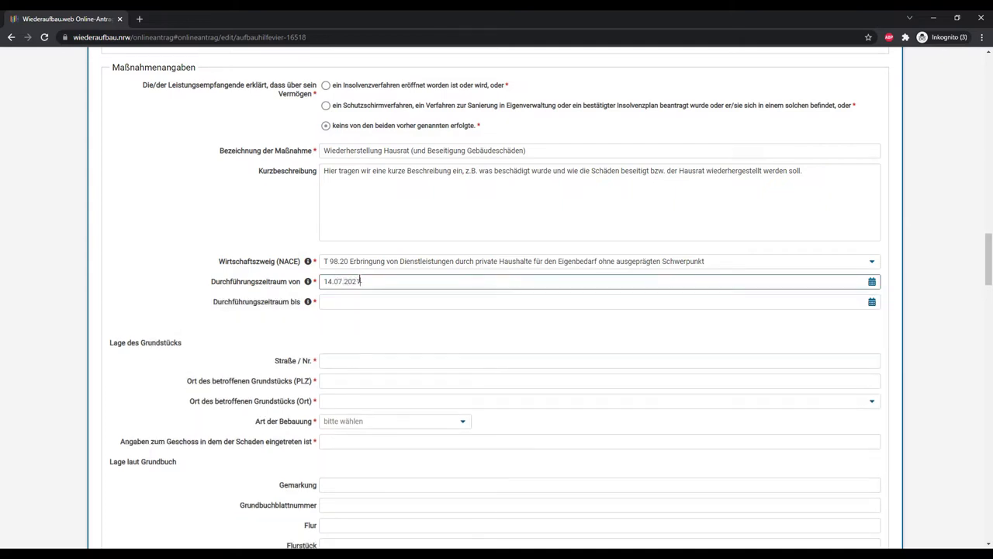
{"action": "left_click", "coordinate": [357, 301]}
{"action": "type", "text": "30"}
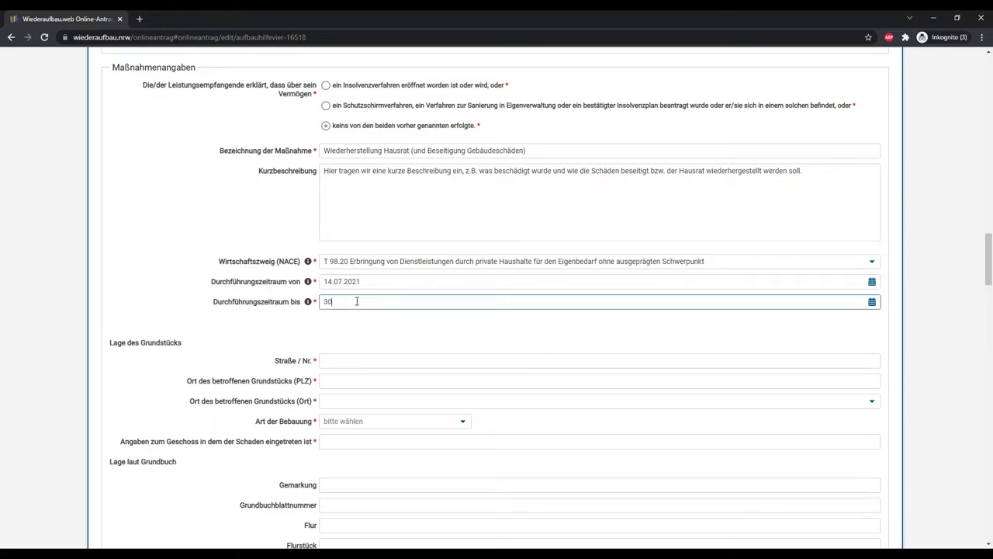
{"action": "type", "text": ".06.2022"}
{"action": "left_click", "coordinate": [337, 363]}
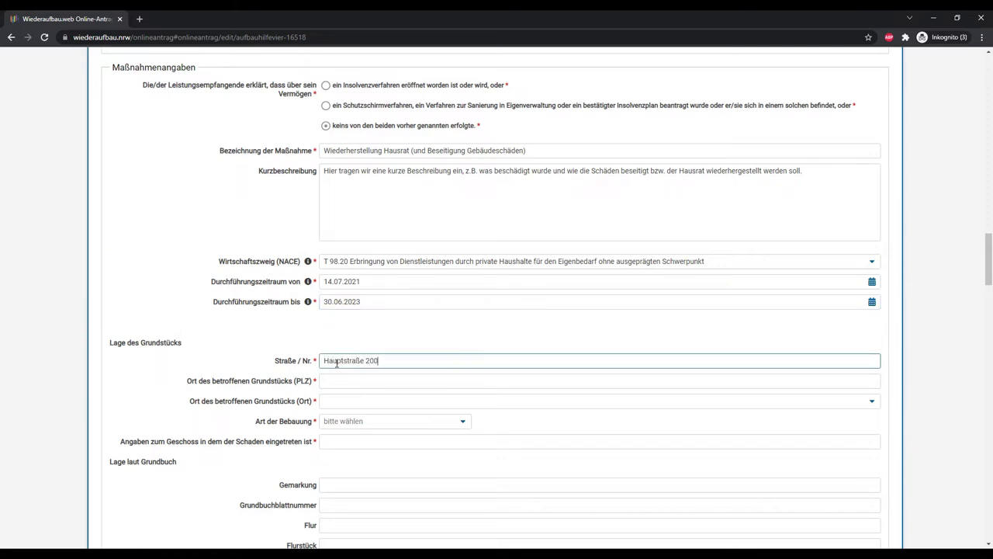
{"action": "left_click", "coordinate": [349, 381]}
{"action": "type", "text": "53925"}
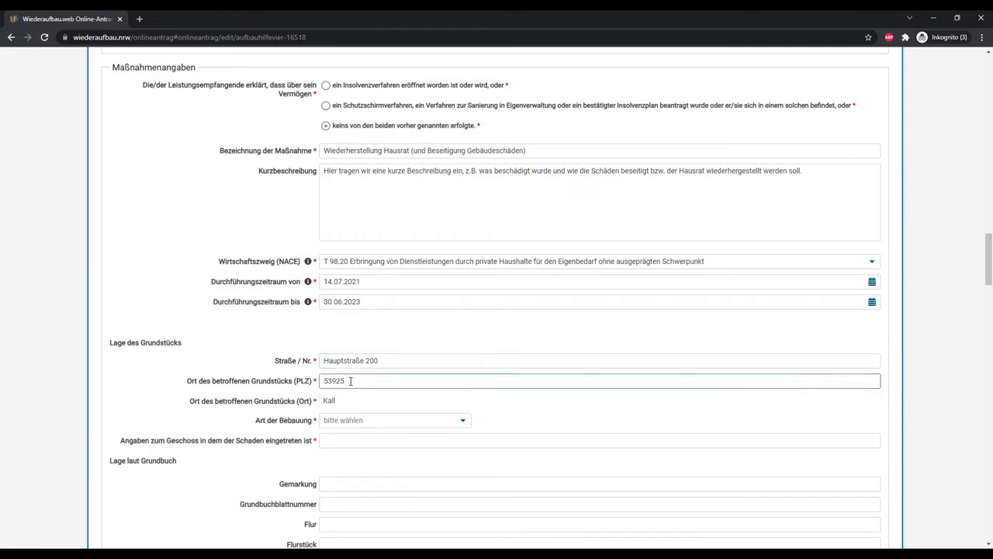
Set the building type to Mehrfamilienhaus and the damaged floor to Erdgeschoss
{"action": "left_click", "coordinate": [465, 422]}
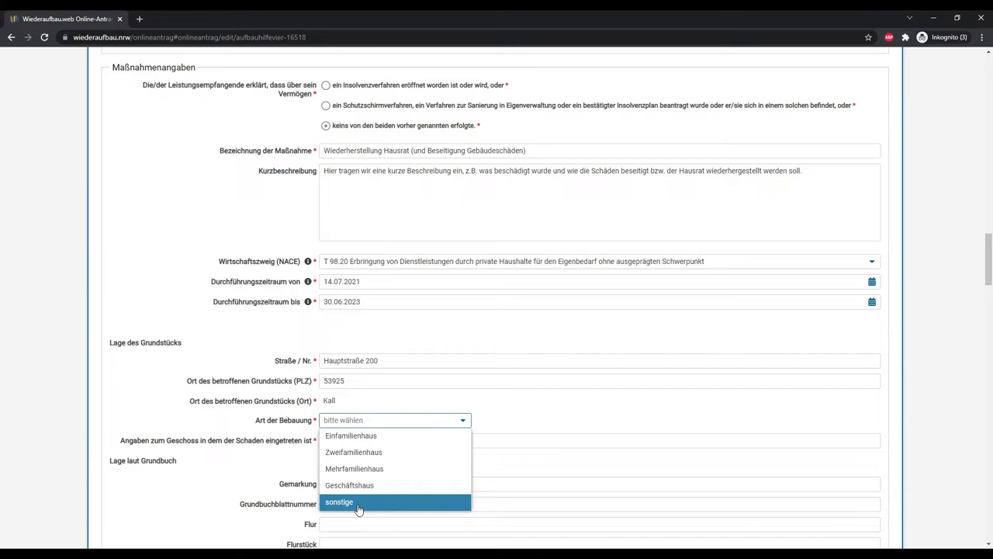
{"action": "left_click", "coordinate": [360, 474]}
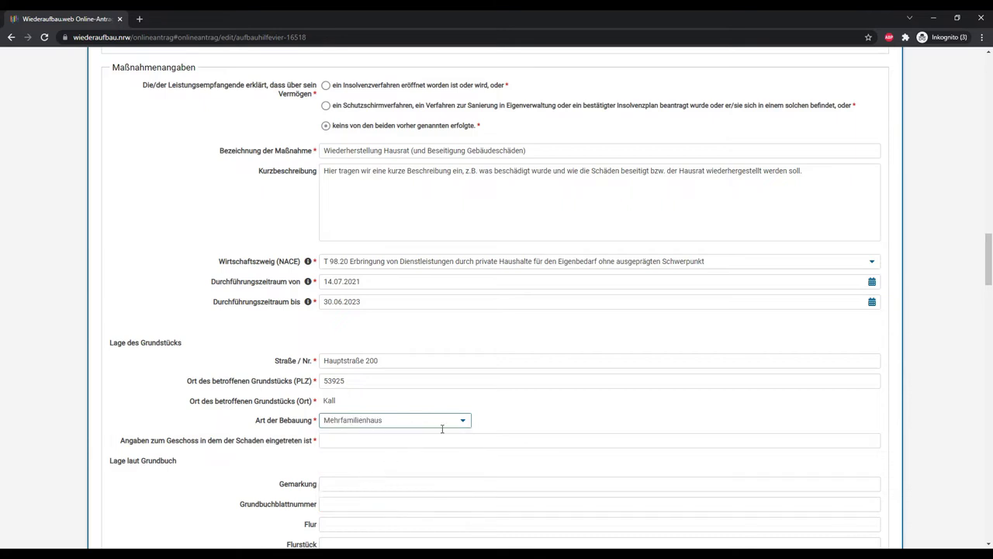
{"action": "left_click", "coordinate": [402, 440]}
{"action": "type", "text": "Erdgeschoss"}
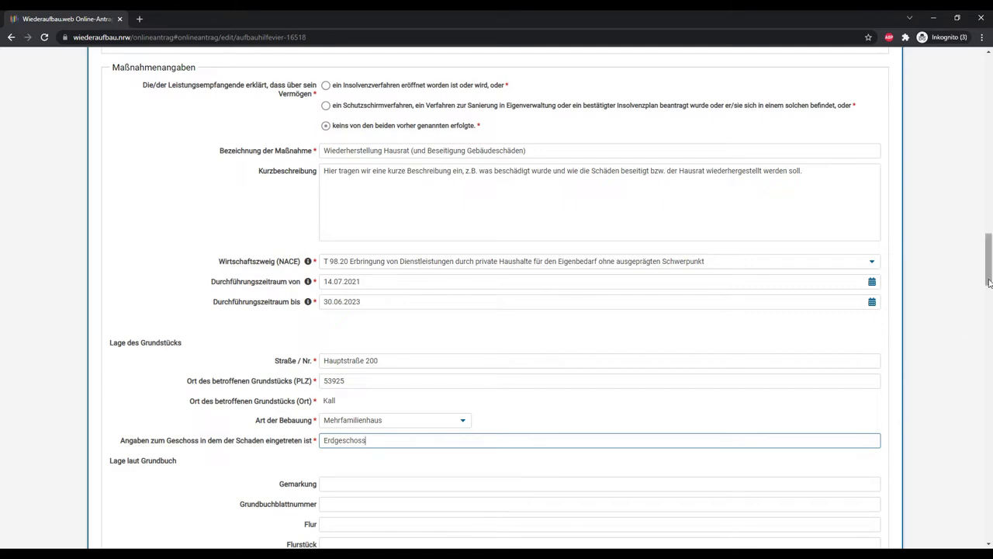
{"action": "left_click_drag", "start_coordinate": [989, 268], "coordinate": [990, 296]}
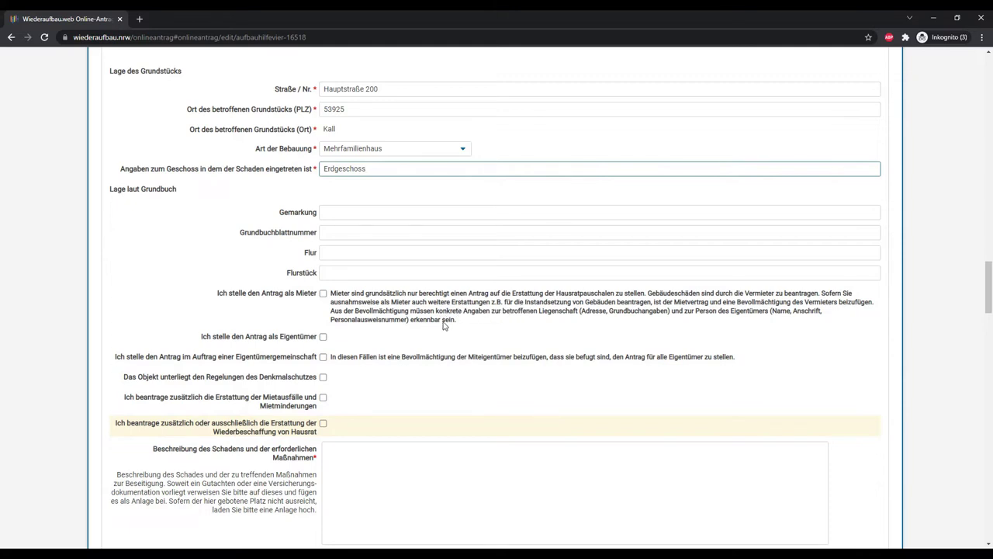
Mark the application as filed by a tenant and claim reimbursement for replacing household goods
{"action": "left_click", "coordinate": [323, 294]}
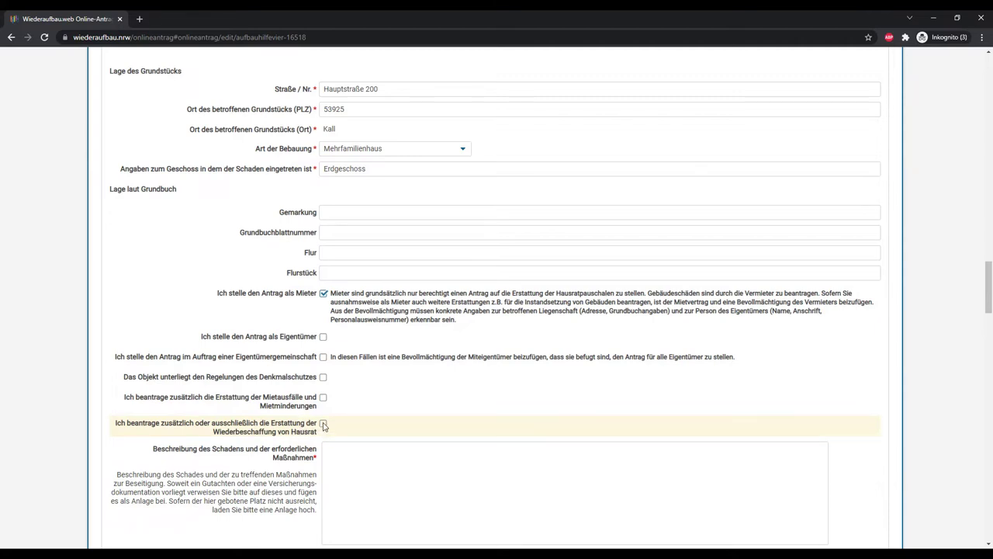
{"action": "left_click", "coordinate": [324, 424]}
Type the damage description, adding a note to upload an extra document if space runs out
{"action": "left_click", "coordinate": [340, 450]}
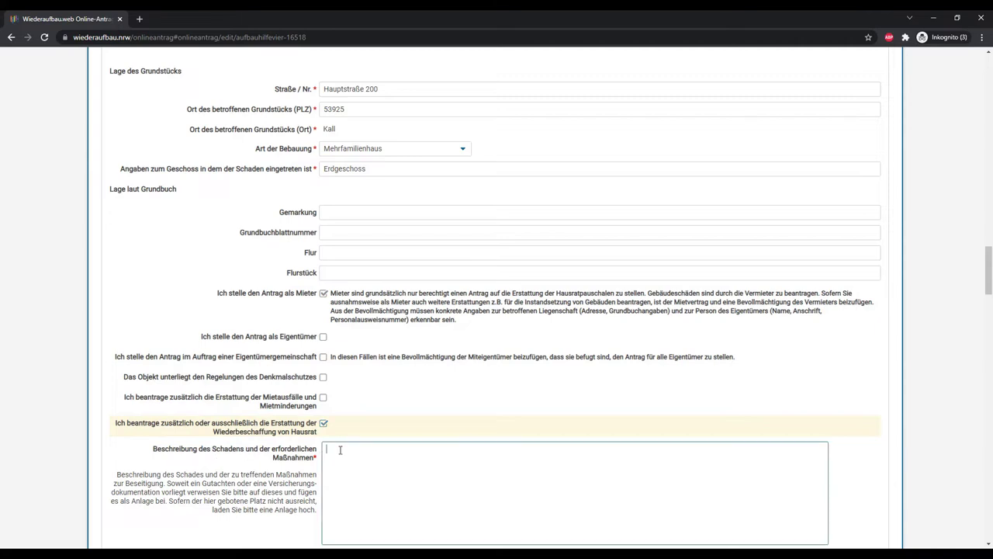
{"action": "type", "text": "Hier eintragen "}
{"action": "type", "text": "wir "}
{"action": "type", "text": "- so genau wie m"}
{"action": "type", "text": "öglich"}
{"action": "type", "text": " - die entstand"}
{"action": "type", "text": "enen Schäd"}
{"action": "type", "text": "en und di"}
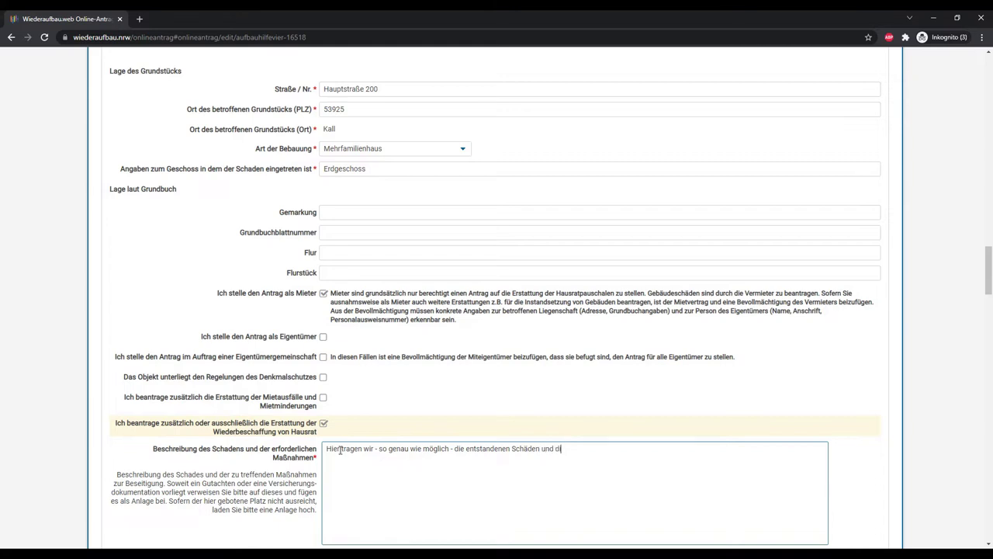
{"action": "type", "text": "e zu ergreifenden Maßnahmen ein."}
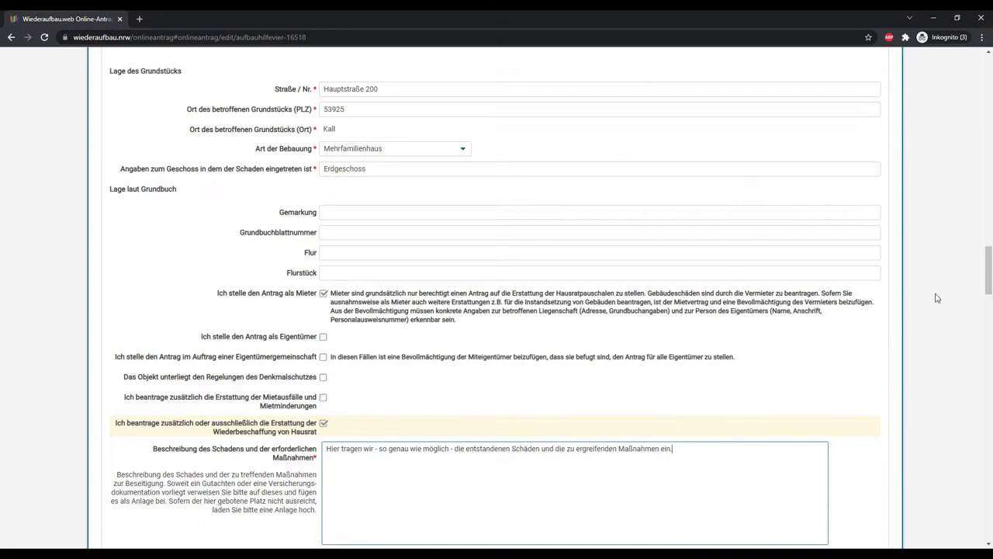
{"action": "left_click_drag", "start_coordinate": [989, 271], "coordinate": [988, 293]}
{"action": "type", "text": "Gegebenenfalls"}
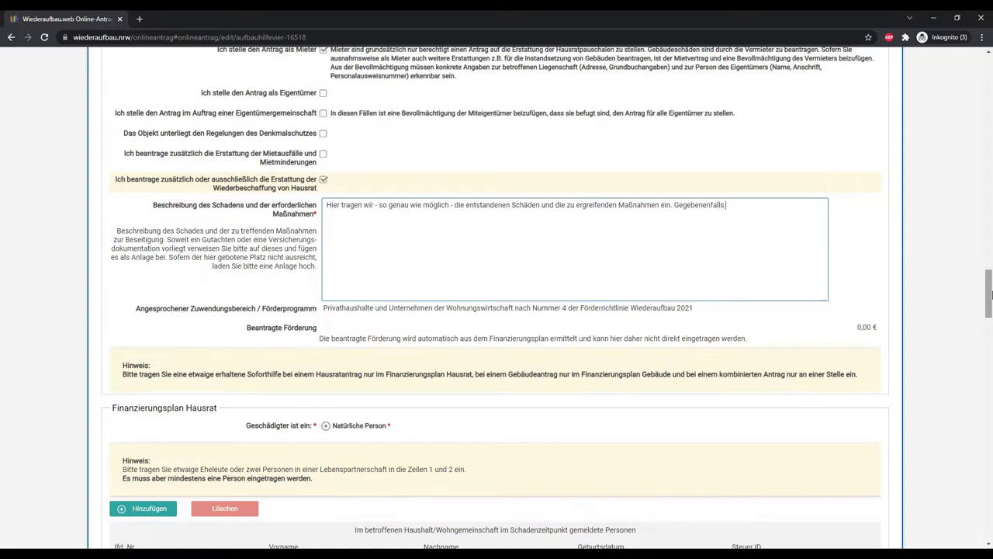
{"action": "type", "text": " laden Sie ein zusätzliches Dokument h"}
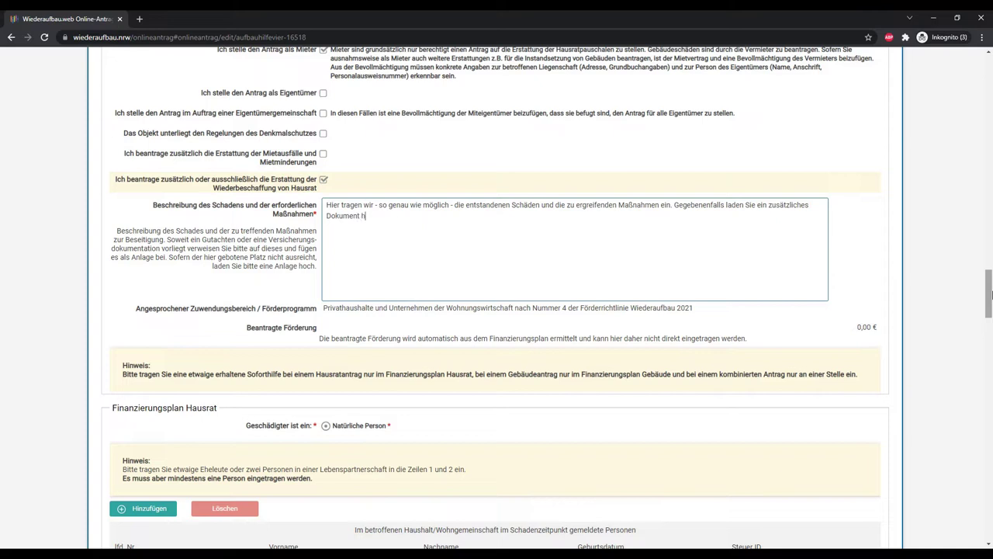
{"action": "type", "text": "och (siehe unten), wenn der Pa"}
{"action": "key", "text": "BackSpace"}
{"action": "type", "text": "latz hier "}
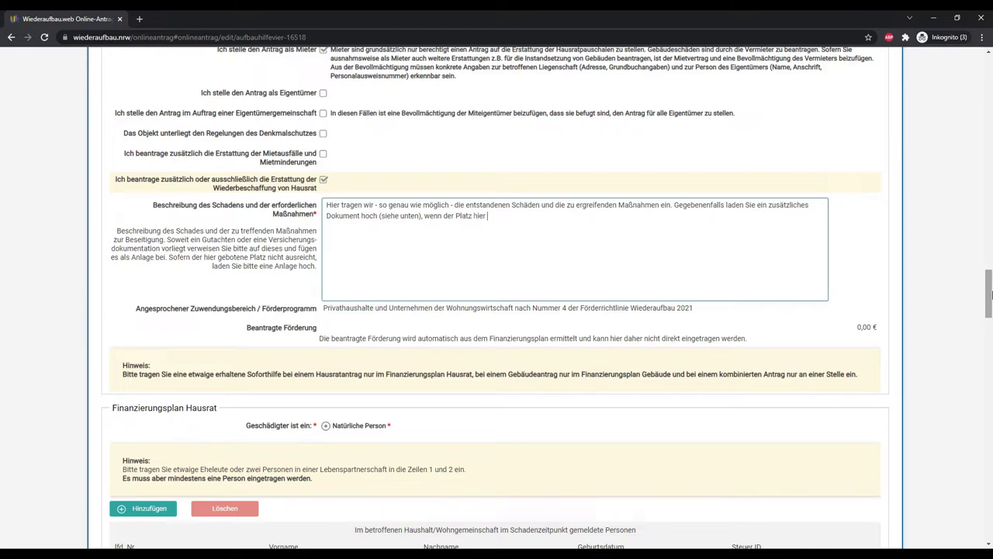
{"action": "type", "text": "nicht ausreicht."}
Save the application's interim state and scroll back to the Finanzierungsplan Hausrat table
{"action": "left_click_drag", "start_coordinate": [989, 279], "coordinate": [989, 503]}
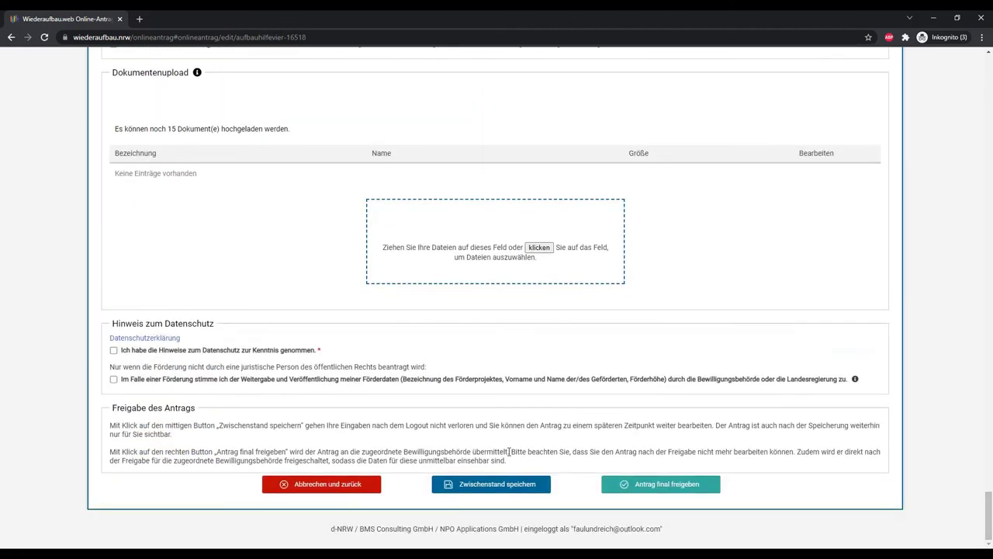
{"action": "left_click", "coordinate": [487, 485]}
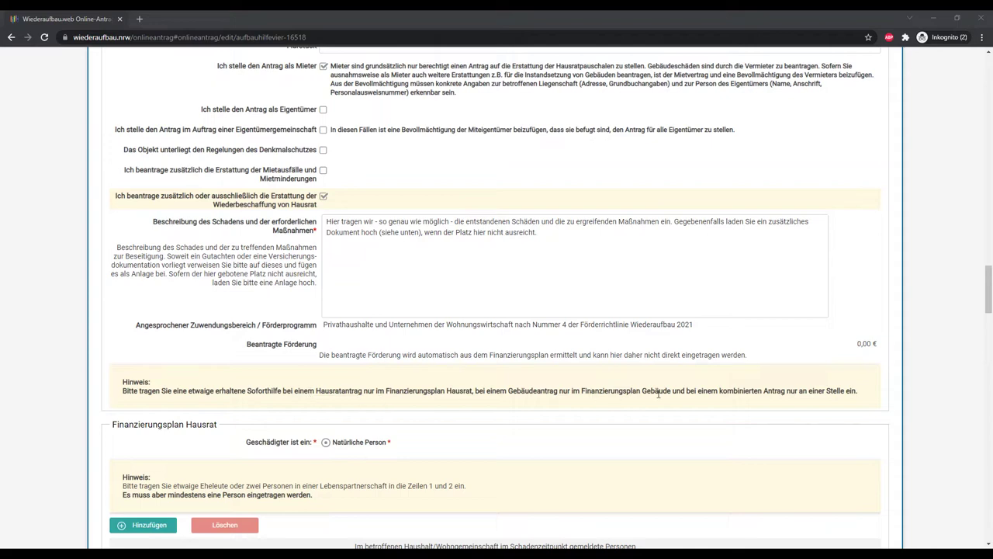
{"action": "left_click", "coordinate": [989, 291]}
{"action": "left_click_drag", "start_coordinate": [989, 304], "coordinate": [988, 325]}
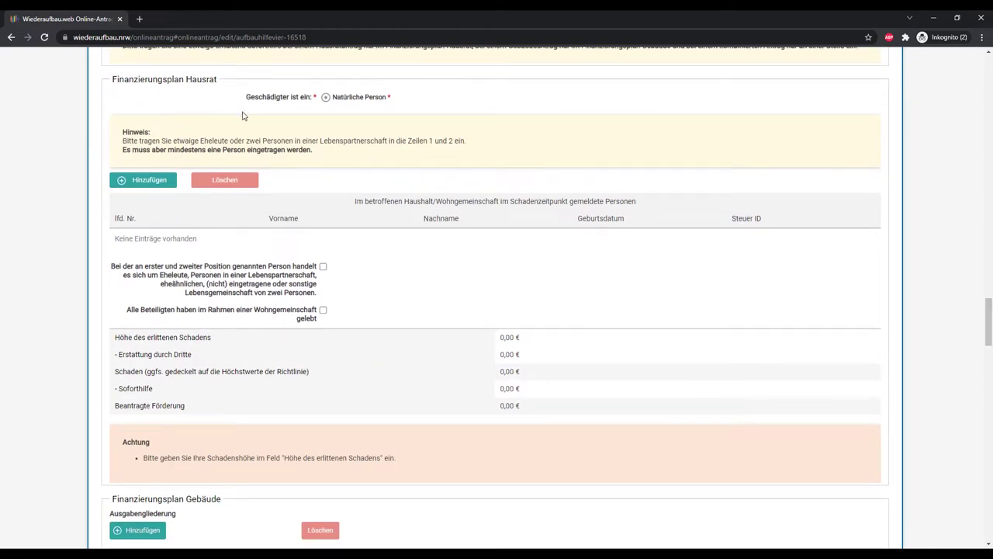
Add the first household person with first name, surname, birth date 01.01.1983 and tax ID
{"action": "left_click", "coordinate": [145, 181]}
{"action": "left_click", "coordinate": [299, 239]}
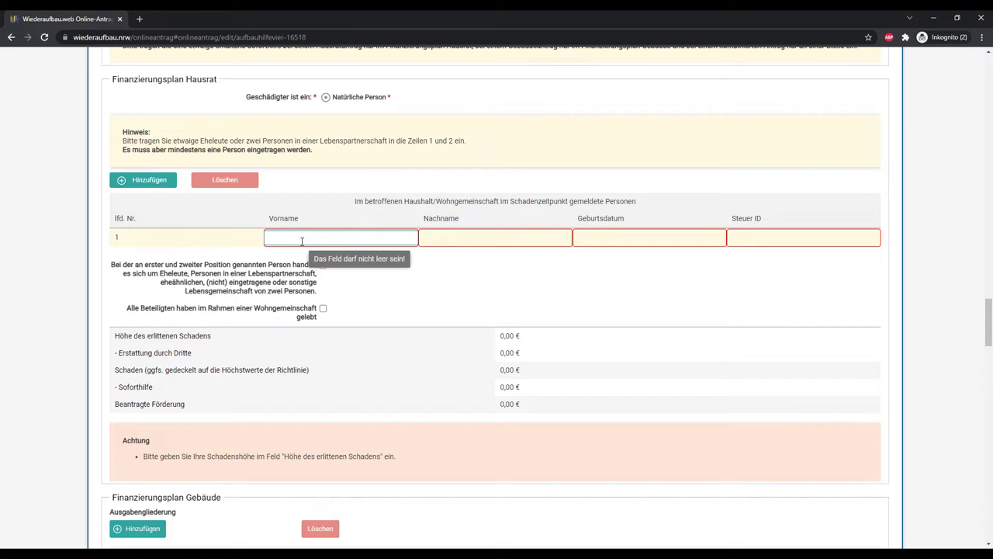
{"action": "type", "text": "Paul"}
{"action": "key", "text": "Tab"}
{"action": "type", "text": "Undreich"}
{"action": "key", "text": "Tab"}
{"action": "type", "text": "01.01.1"}
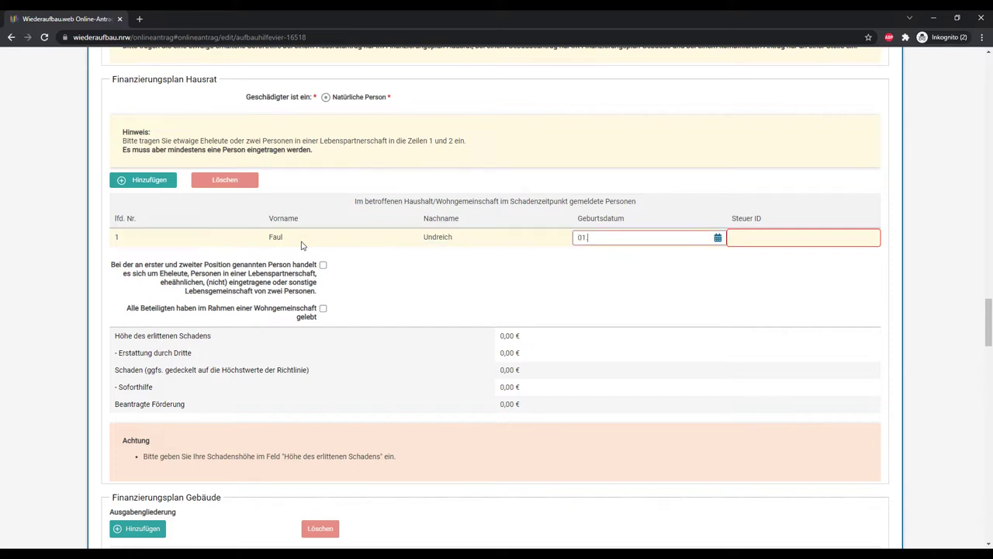
{"action": "type", "text": "983"}
{"action": "key", "text": "Tab"}
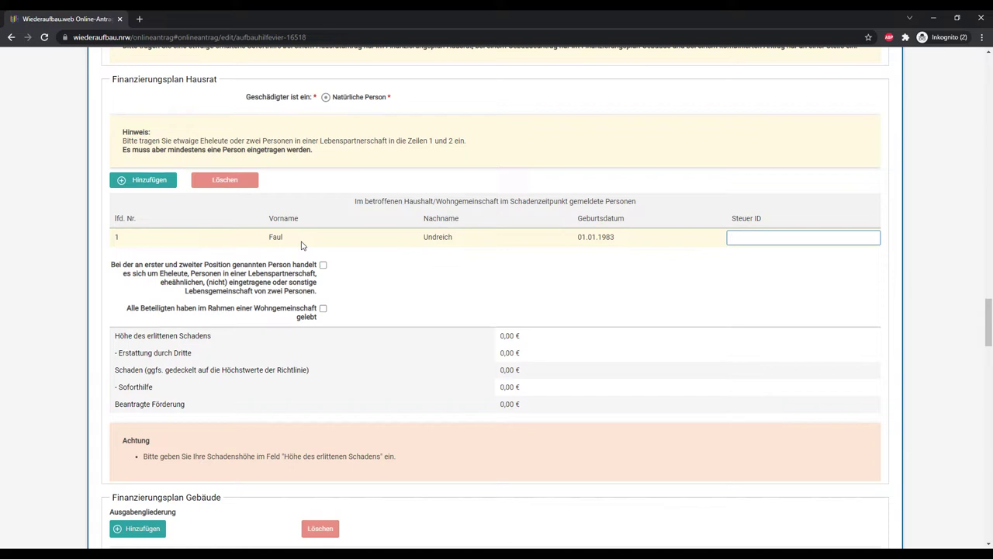
{"action": "key", "text": "Return"}
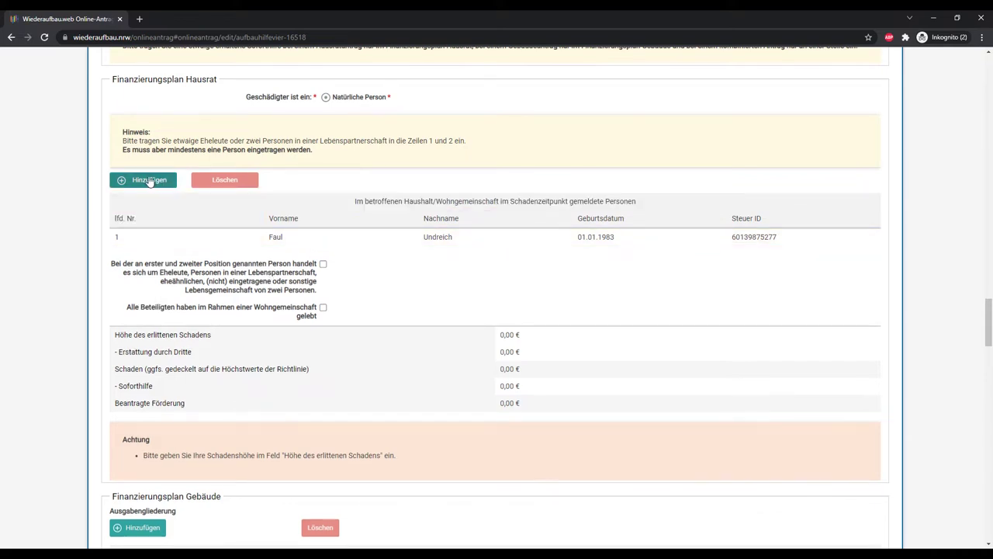
{"action": "left_click", "coordinate": [150, 181]}
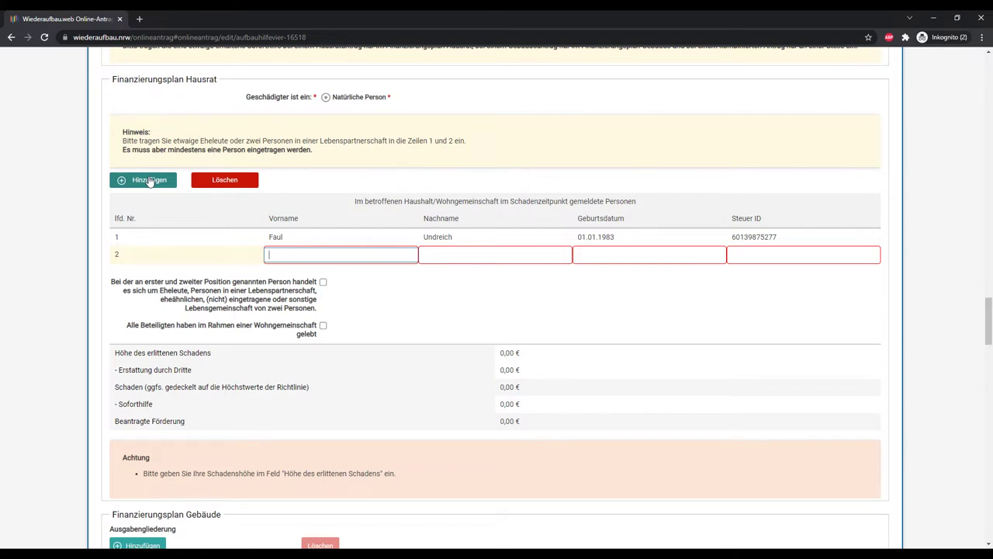
{"action": "type", "text": "Fleißig"}
{"action": "key", "text": "Tab"}
{"action": "type", "text": "Und"}
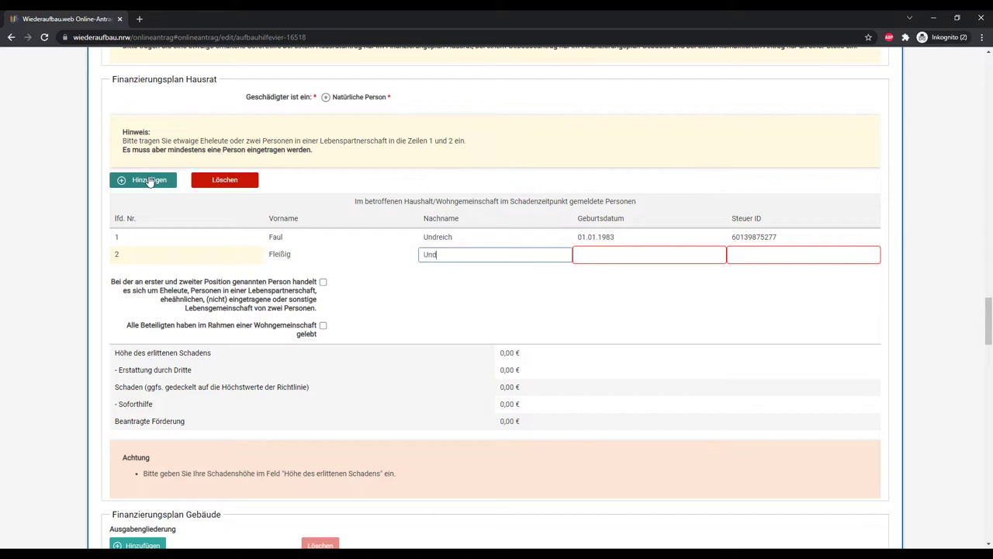
{"action": "type", "text": "reich"}
{"action": "key", "text": "Tab"}
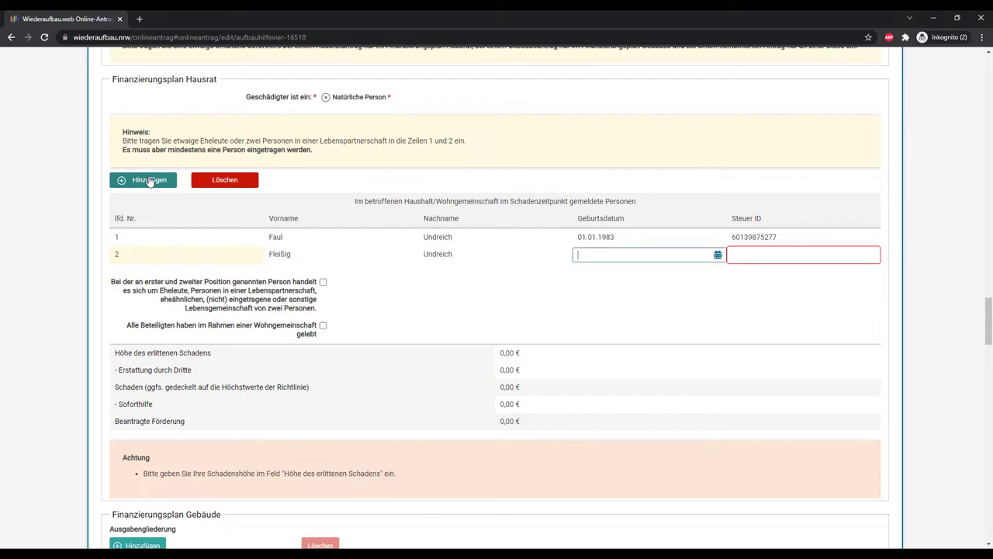
{"action": "type", "text": "01.07.1983"}
{"action": "key", "text": "Tab"}
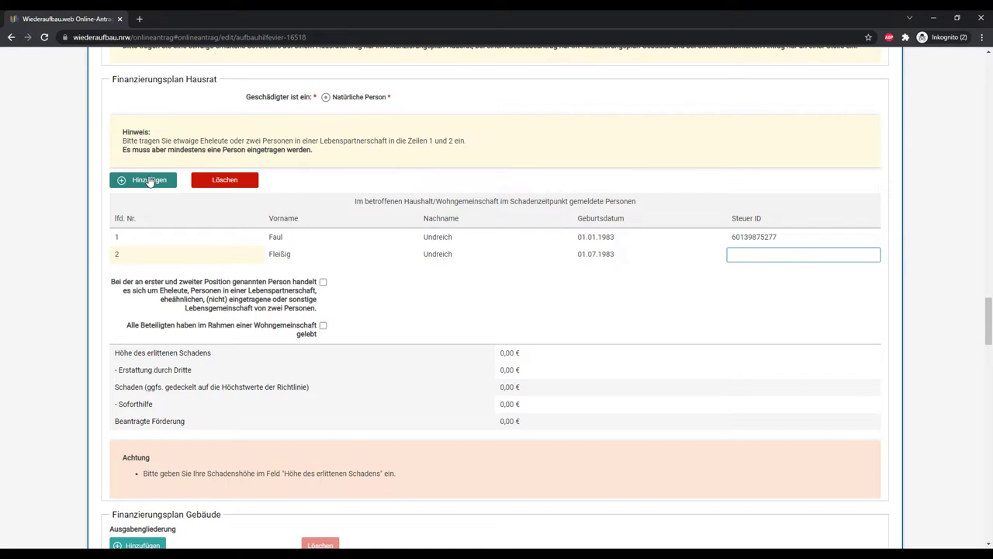
{"action": "key", "text": "Return"}
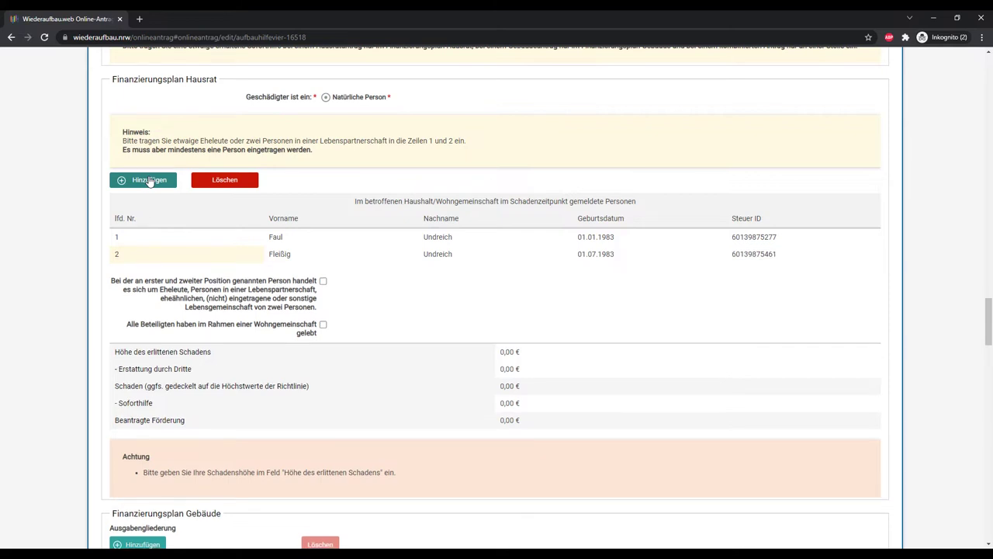
Add a third household person with first name, surname, birth date 01.09.2006 and tax ID
{"action": "left_click", "coordinate": [150, 182]}
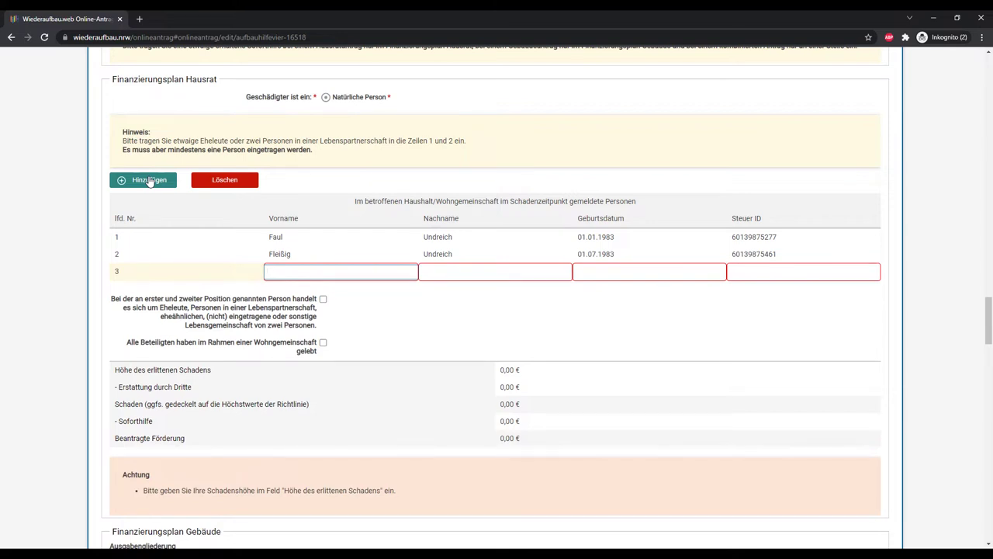
{"action": "type", "text": "Drei"}
{"action": "key", "text": "Tab"}
{"action": "type", "text": "Undr"}
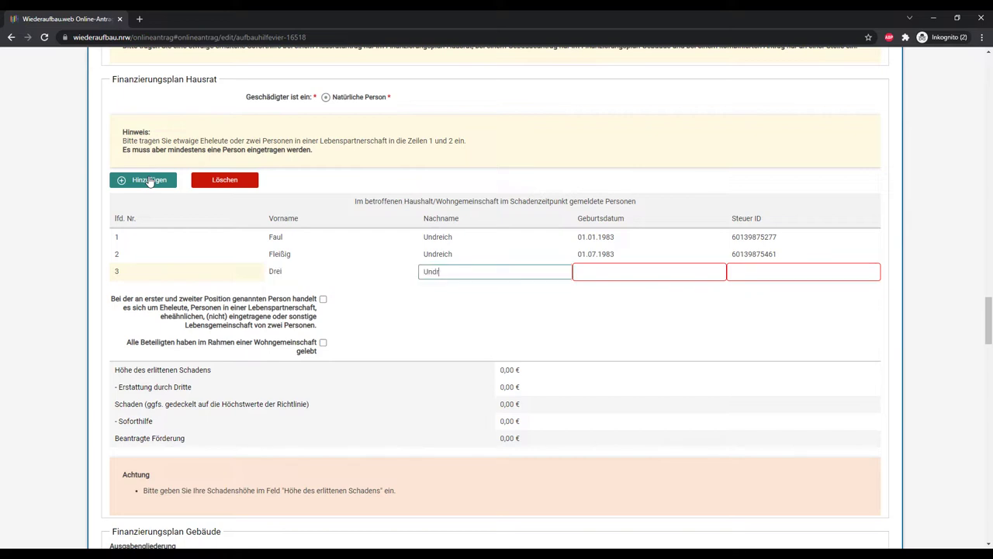
{"action": "type", "text": "eich"}
{"action": "key", "text": "Tab"}
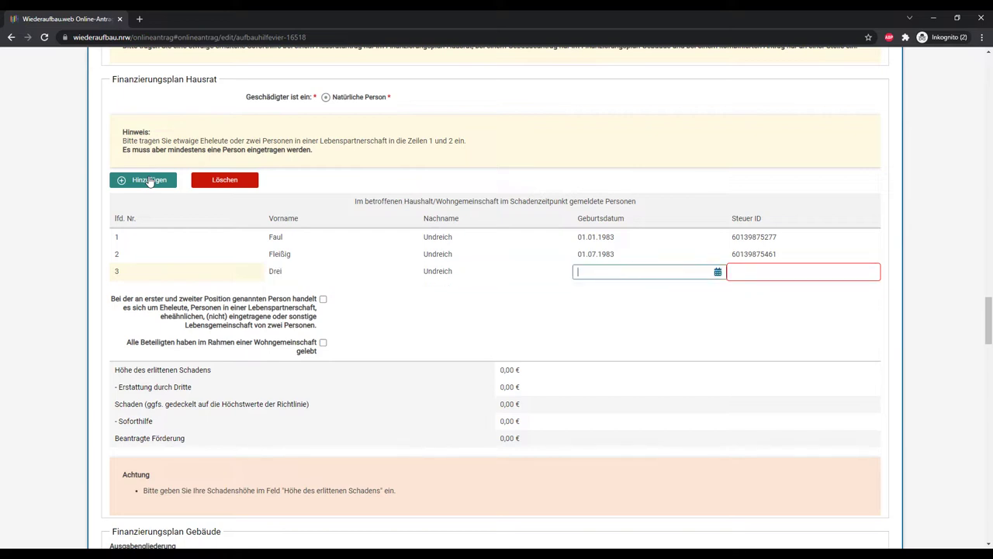
{"action": "type", "text": "01.09.2006"}
{"action": "key", "text": "Tab"}
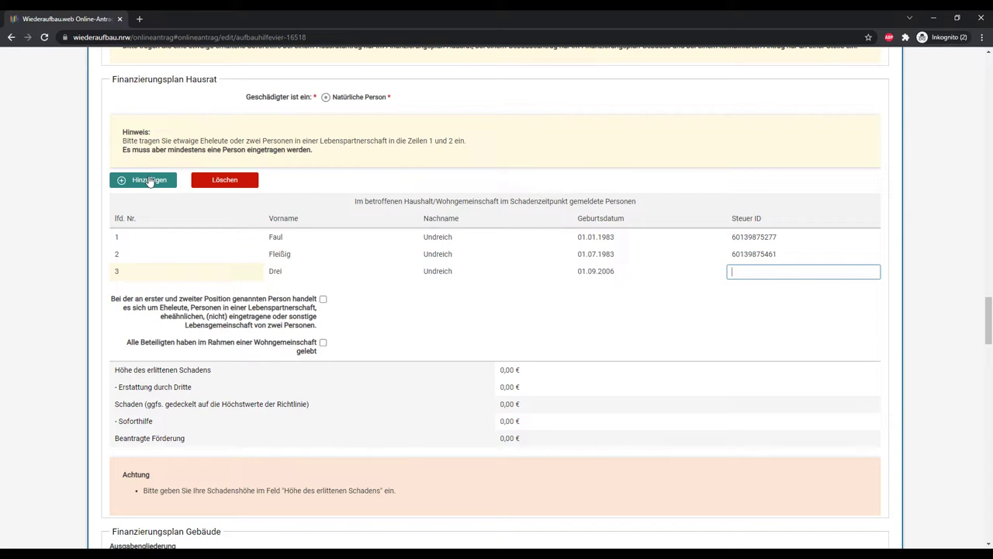
{"action": "left_click", "coordinate": [150, 181]}
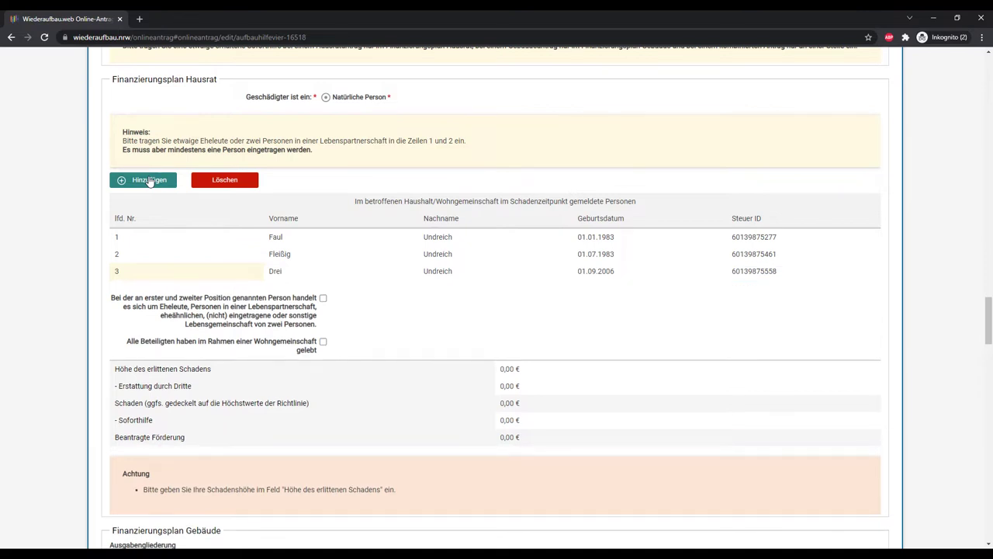
Declare persons 1 and 2 as spouses or life partners, keeping all three rows
{"action": "left_click", "coordinate": [290, 259]}
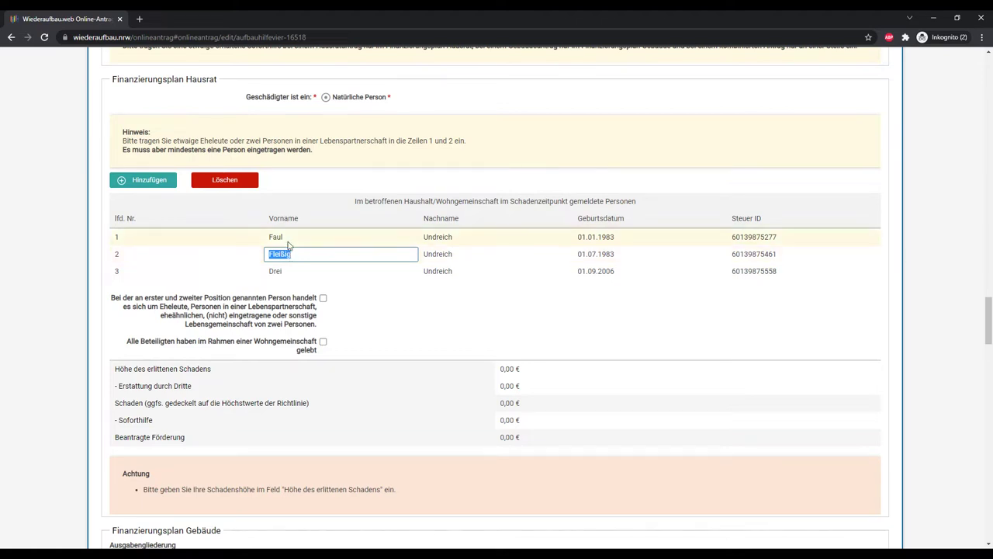
{"action": "left_click", "coordinate": [288, 238]}
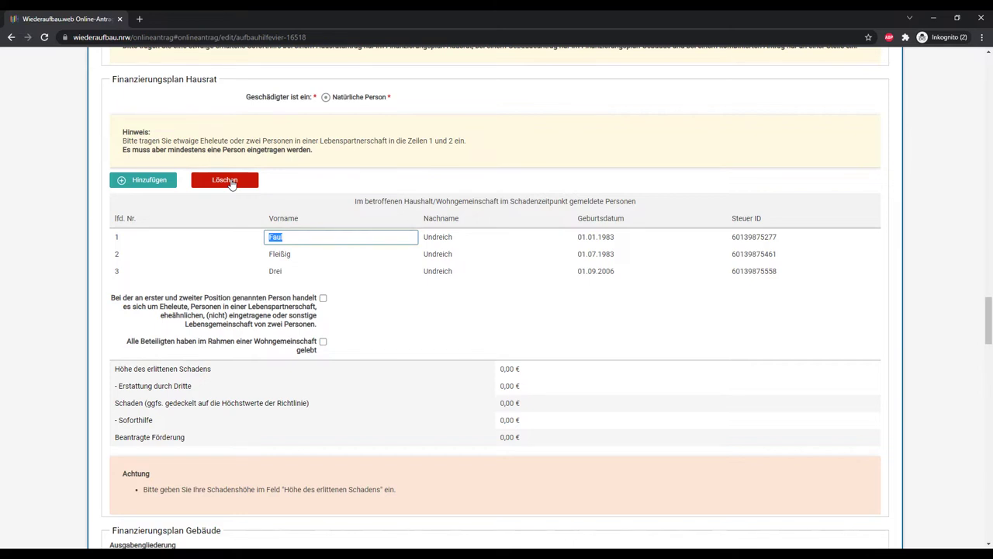
{"action": "left_click", "coordinate": [383, 332]}
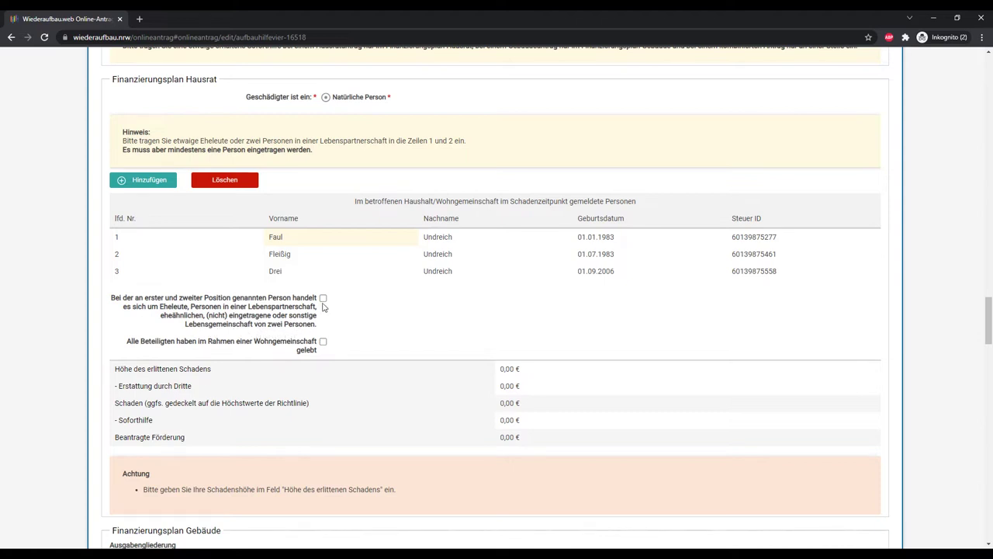
{"action": "left_click", "coordinate": [323, 299]}
{"action": "left_click", "coordinate": [324, 343]}
{"action": "left_click", "coordinate": [323, 299]}
Save the application's interim progress with the three household members and partner declaration
{"action": "left_click_drag", "start_coordinate": [990, 314], "coordinate": [990, 508]}
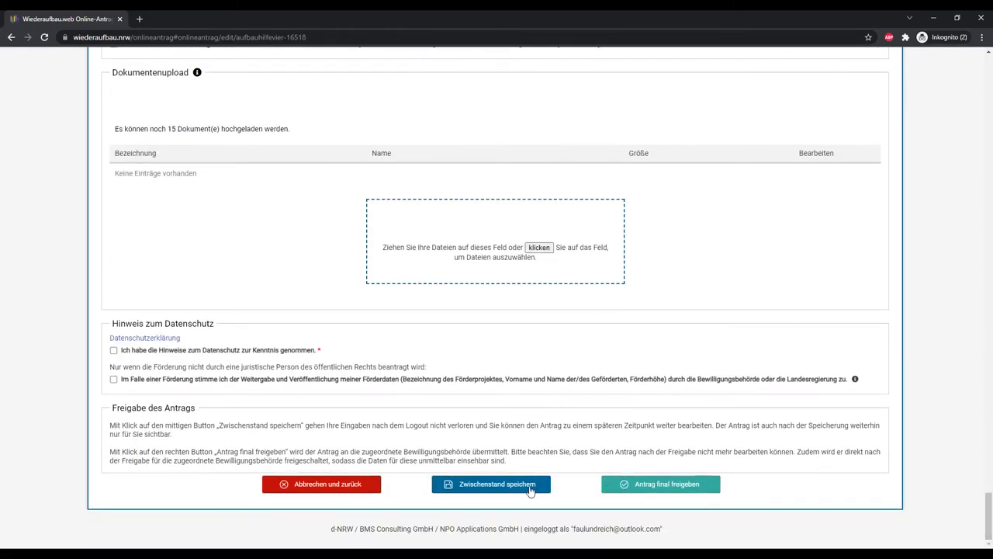
{"action": "left_click", "coordinate": [524, 491]}
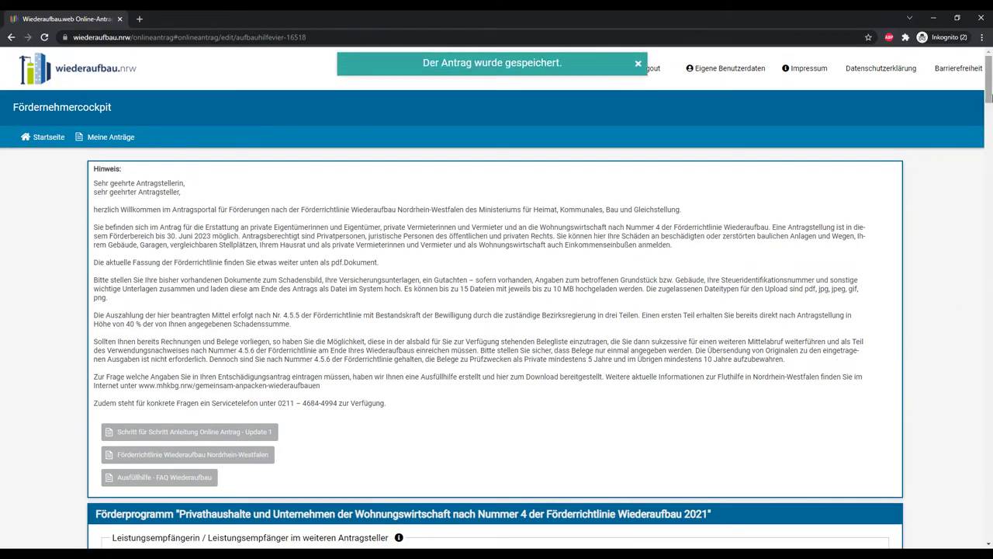
{"action": "left_click_drag", "start_coordinate": [990, 90], "coordinate": [990, 438]}
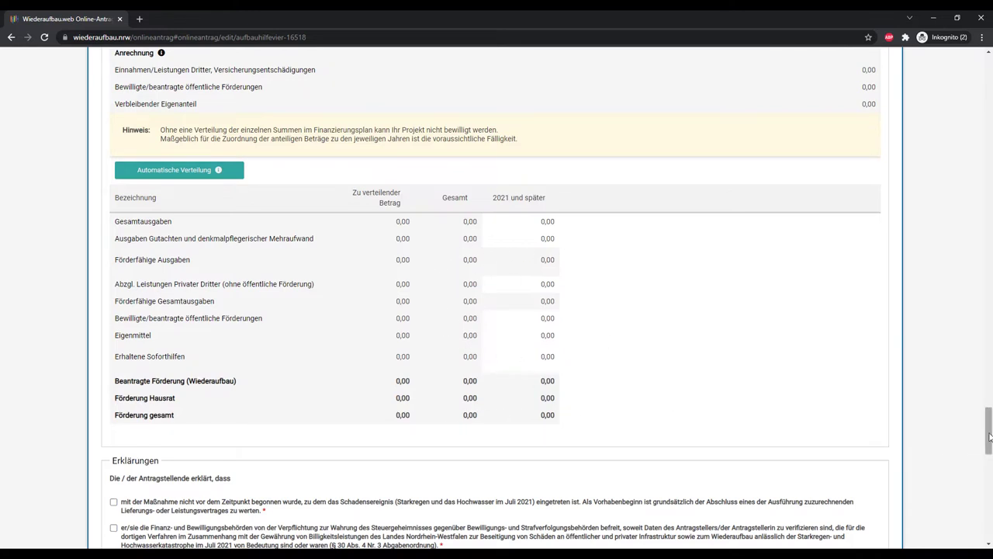
{"action": "left_click_drag", "start_coordinate": [990, 436], "coordinate": [989, 329]}
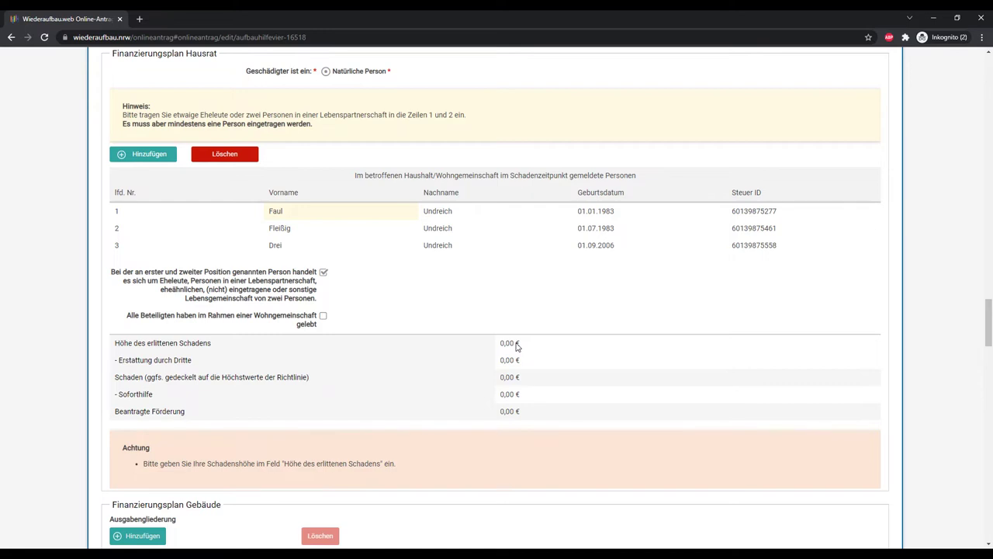
Set the Hausrat damage amount to 25.000,00 €, leaving third-party reimbursement at zero
{"action": "left_click", "coordinate": [517, 344]}
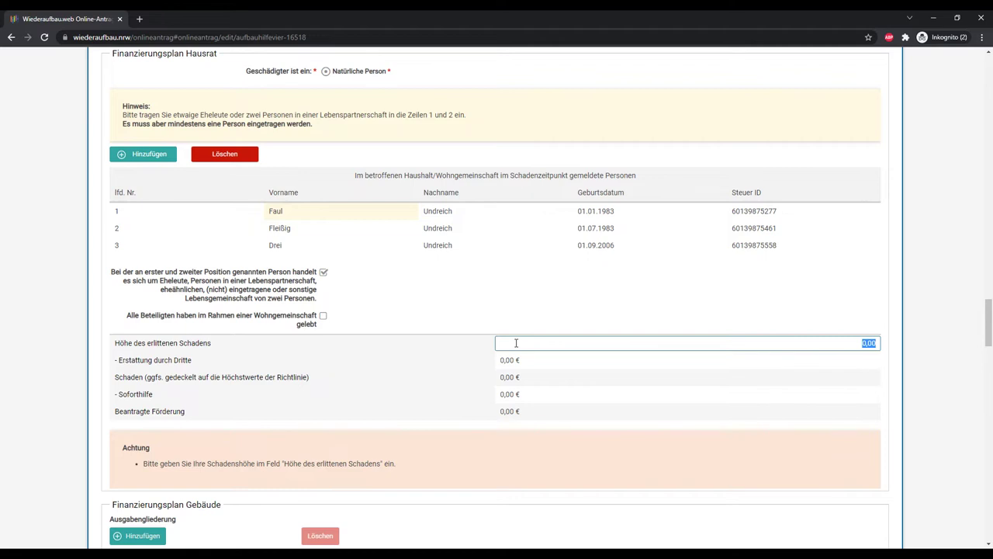
{"action": "type", "text": "2"}
{"action": "type", "text": "000"}
{"action": "key", "text": "Tab"}
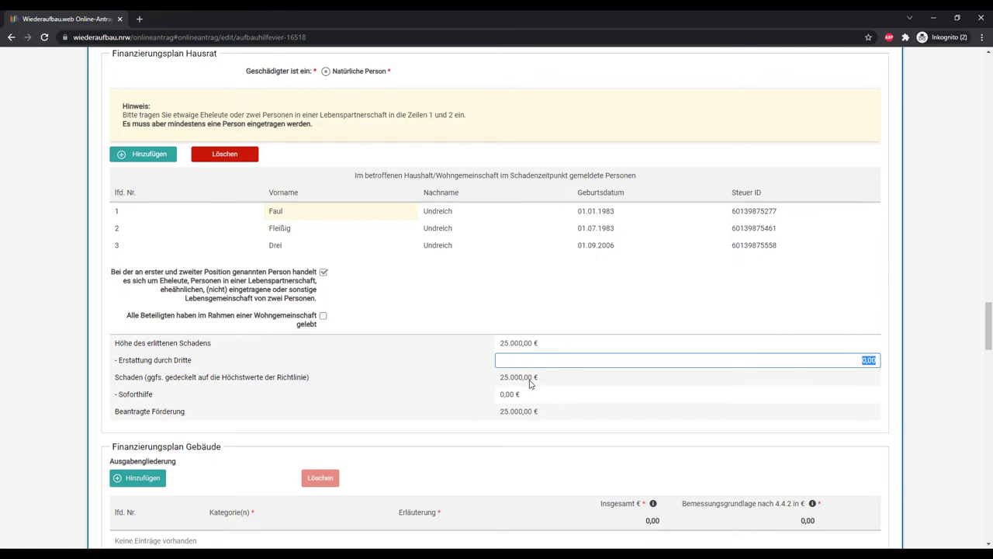
{"action": "left_click", "coordinate": [548, 342]}
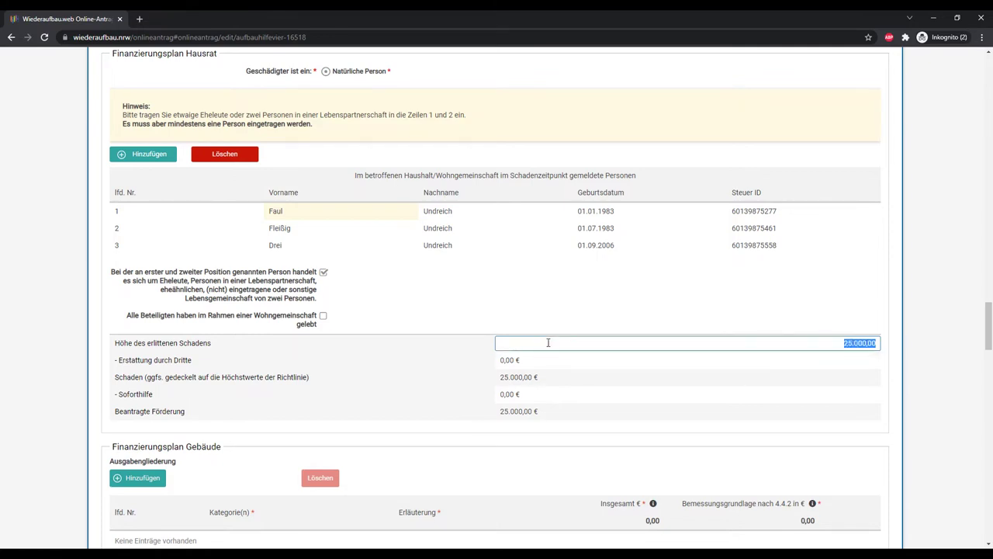
{"action": "key", "text": "BackSpace"}
{"action": "type", "text": "400"}
{"action": "key", "text": "Tab"}
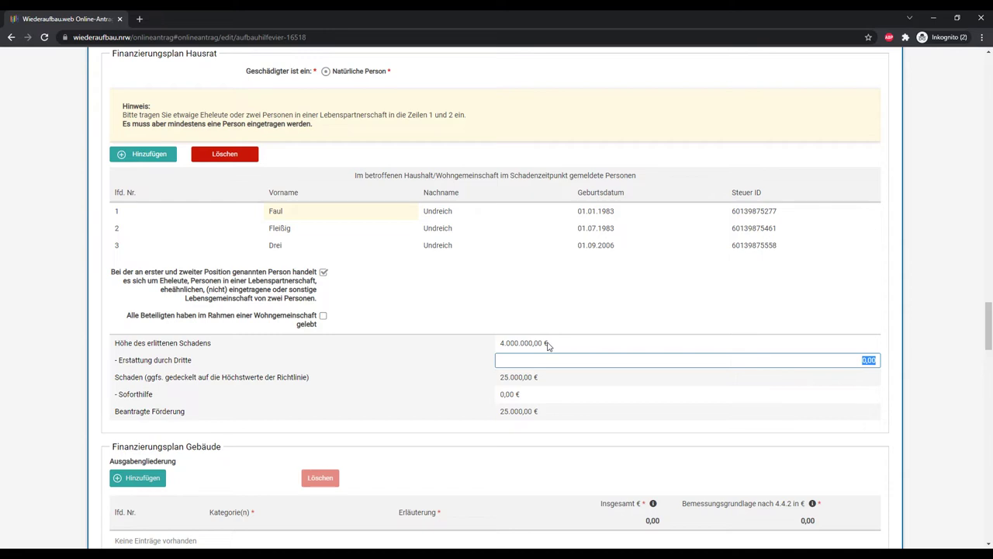
{"action": "key", "text": "Tab"}
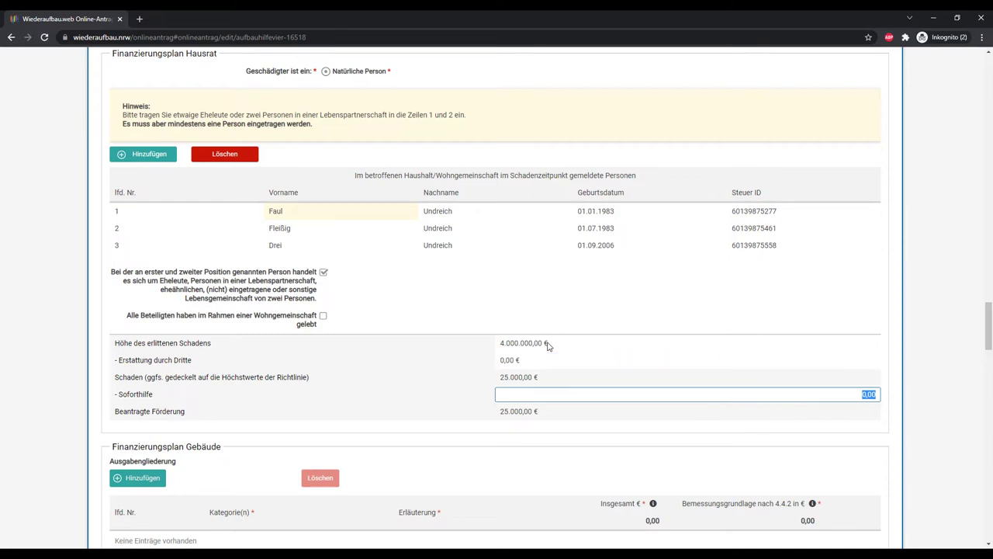
{"action": "left_click", "coordinate": [547, 343]}
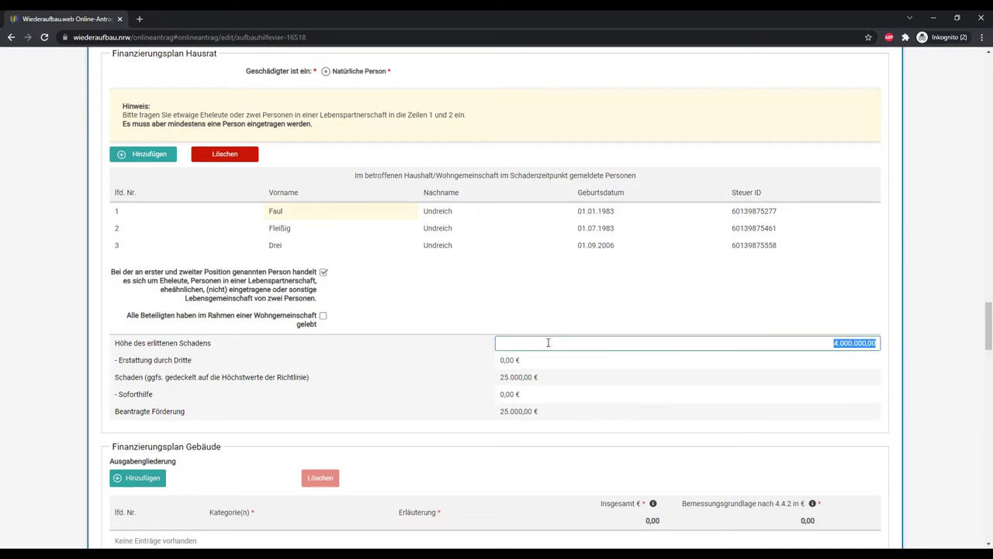
{"action": "type", "text": "25000"}
{"action": "key", "text": "Tab"}
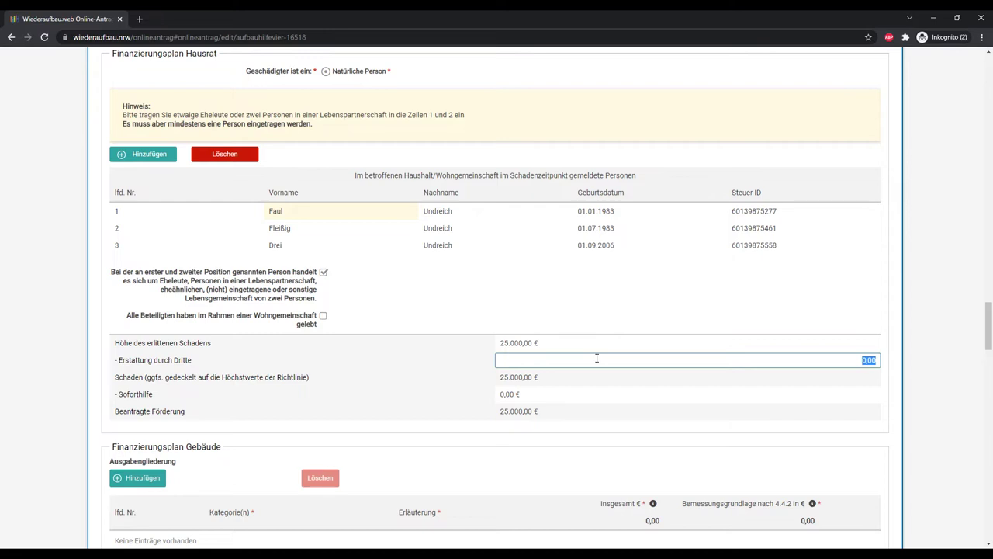
Enter 2.000,00 € as Soforthilfe in the Hausrat financing plan
{"action": "left_click", "coordinate": [504, 395]}
{"action": "type", "text": "2000"}
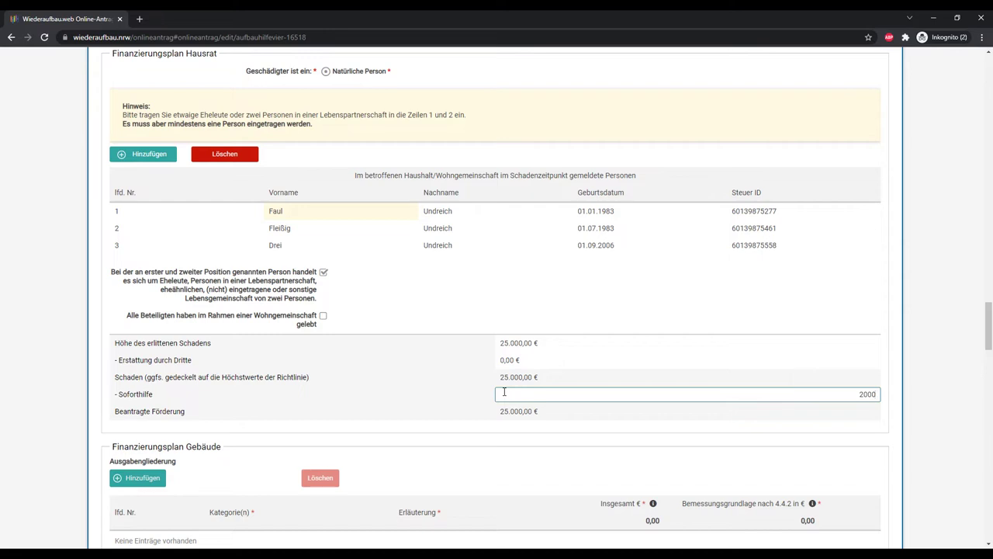
{"action": "key", "text": "Tab"}
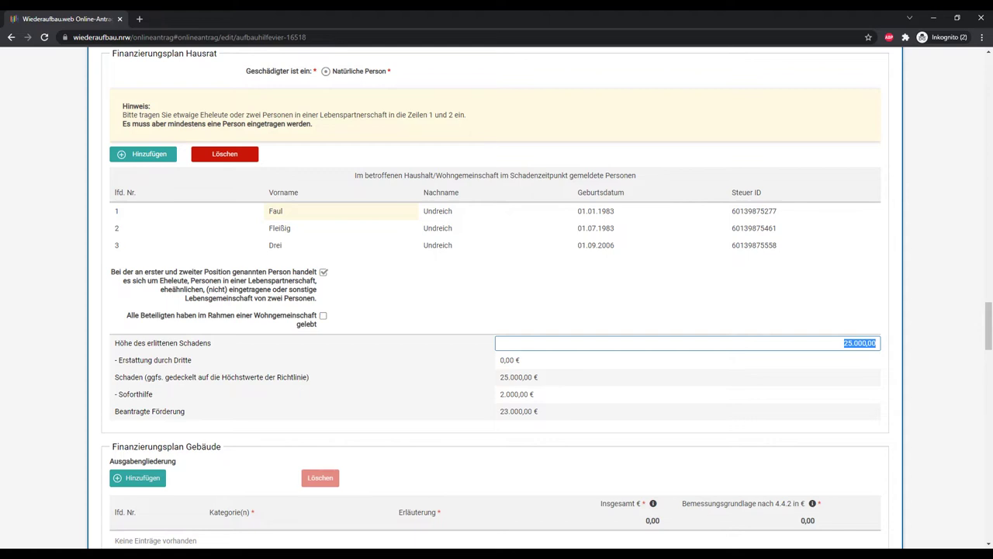
Scroll down past the Gebäude cost table and declarations to the Dokumentenupload section
{"action": "scroll", "coordinate": [525, 250], "scroll_direction": "up", "scroll_amount": 1}
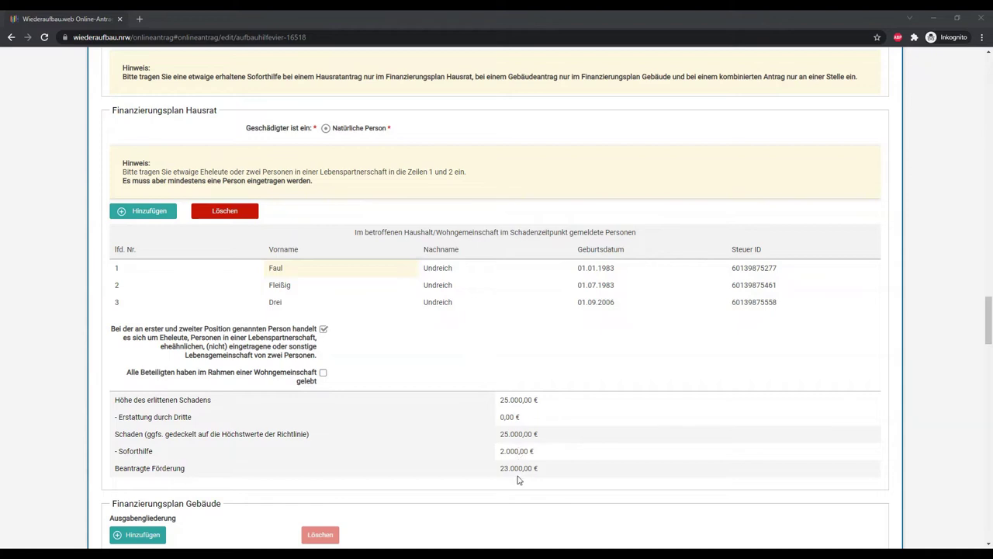
{"action": "left_click_drag", "start_coordinate": [989, 305], "coordinate": [991, 428]}
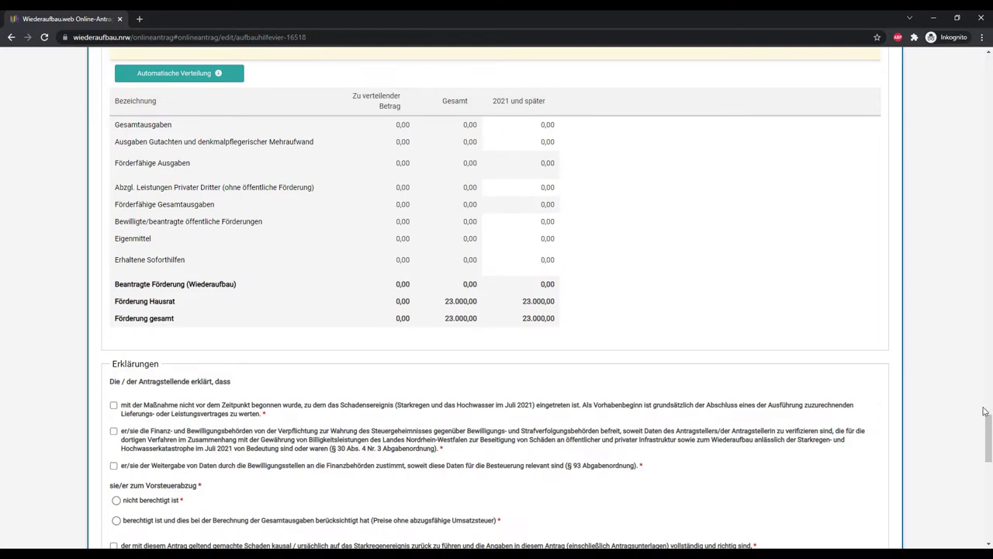
{"action": "left_click_drag", "start_coordinate": [988, 422], "coordinate": [991, 503]}
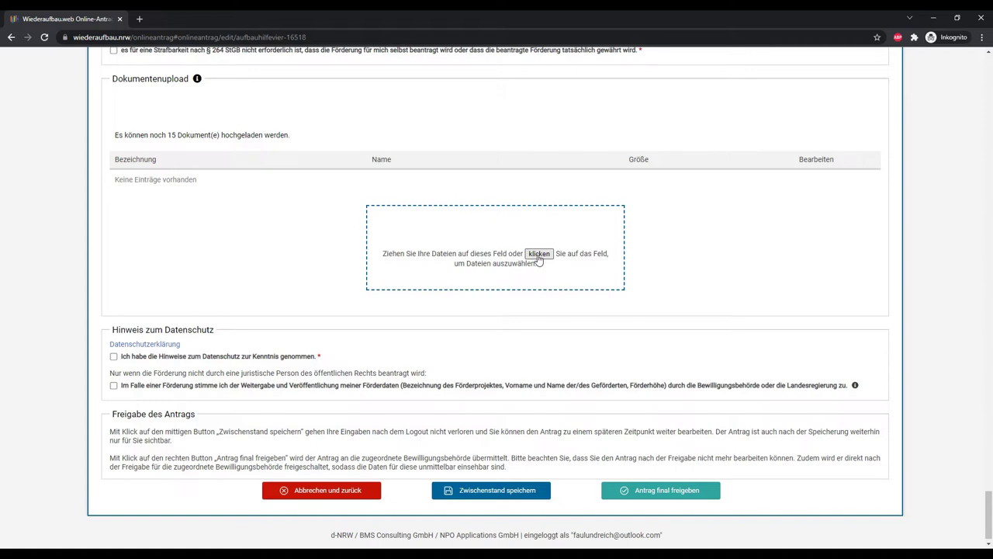
Upload the provisional ID card PDF from the aufbauhilfe folder, labelled 'vorläufiger Personalausweis'
{"action": "left_click", "coordinate": [539, 254]}
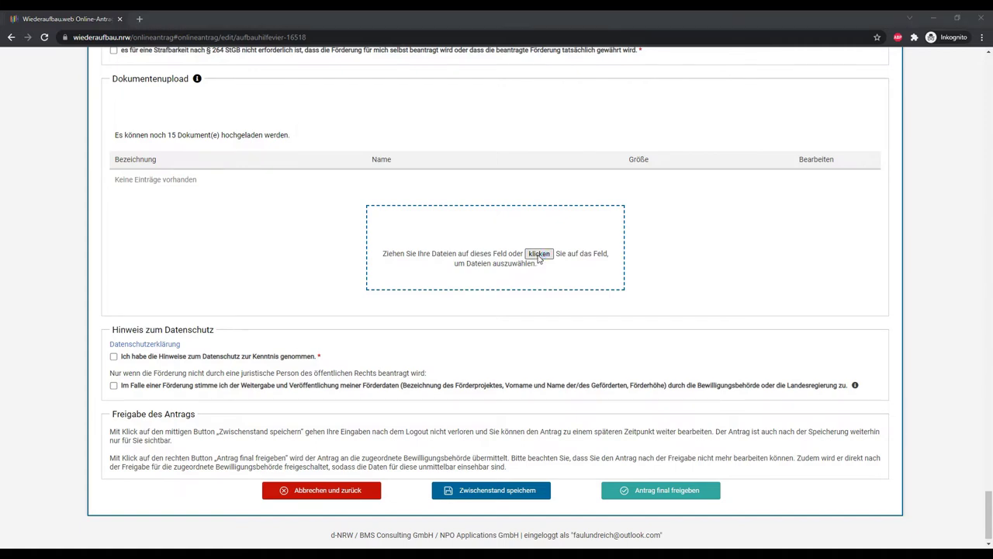
{"action": "double_click", "coordinate": [420, 212]}
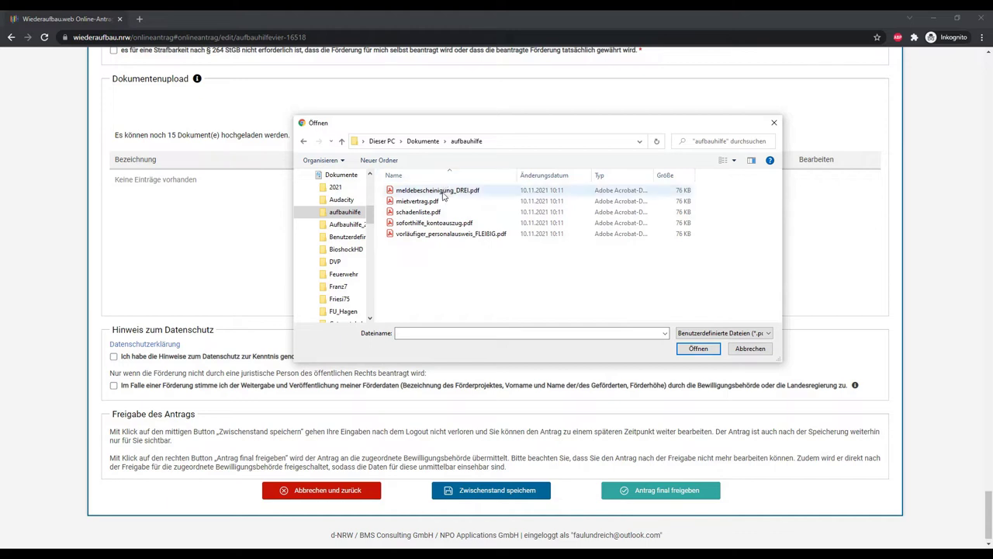
{"action": "left_click", "coordinate": [437, 235]}
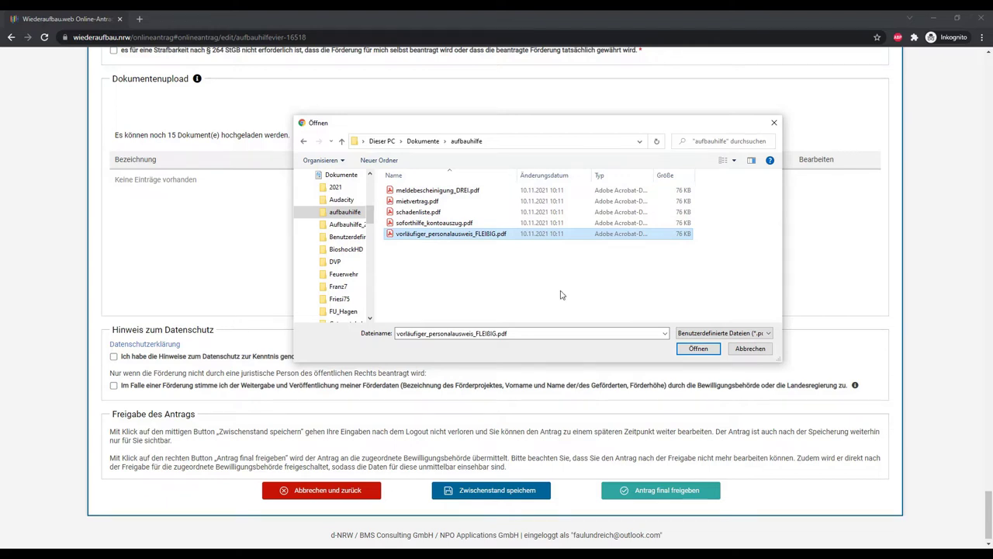
{"action": "left_click", "coordinate": [698, 349]}
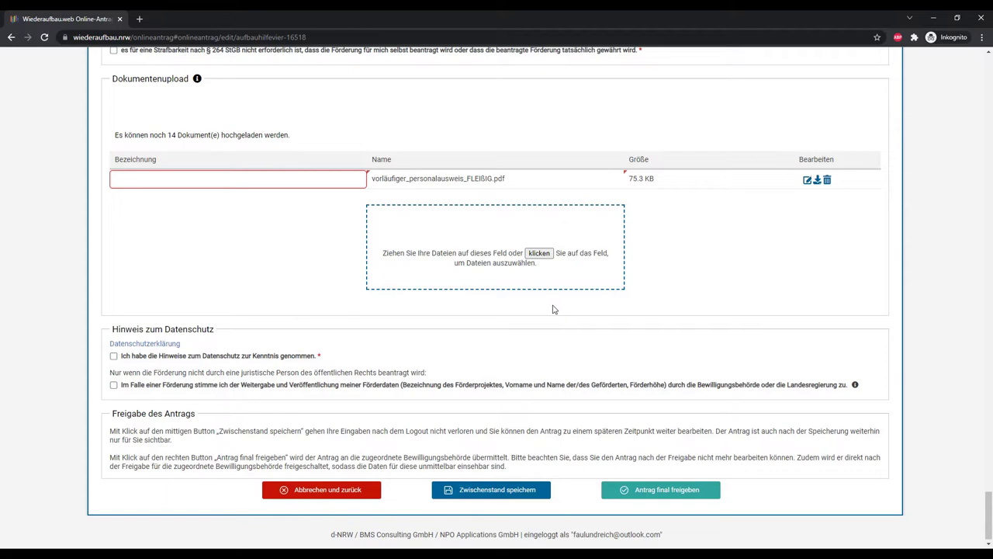
{"action": "left_click", "coordinate": [212, 177]}
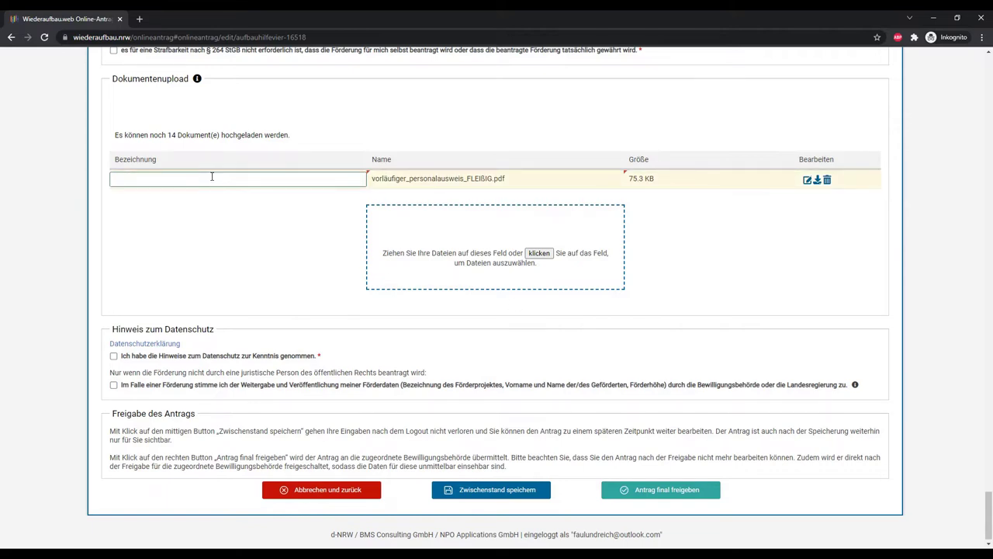
{"action": "type", "text": "vorläufiger Personalausweis"}
{"action": "left_click", "coordinate": [332, 207]}
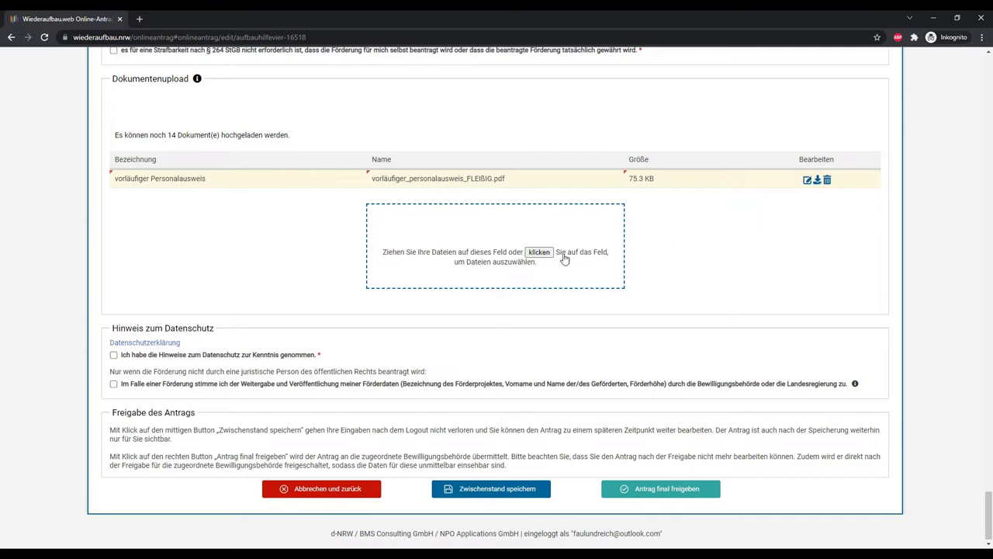
Upload the registration certificate PDF and label it 'Meldebescheinigung'
{"action": "left_click", "coordinate": [539, 252]}
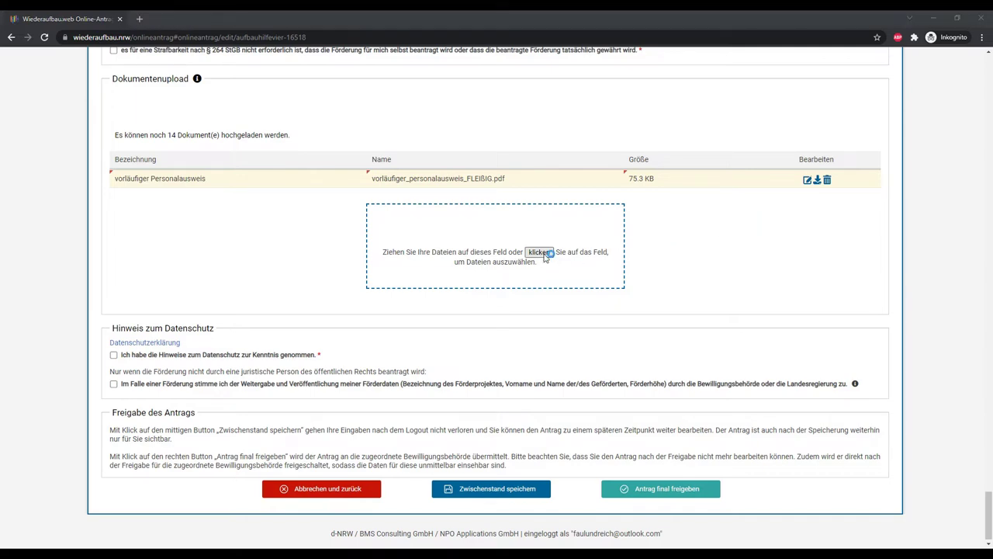
{"action": "left_click", "coordinate": [449, 191]}
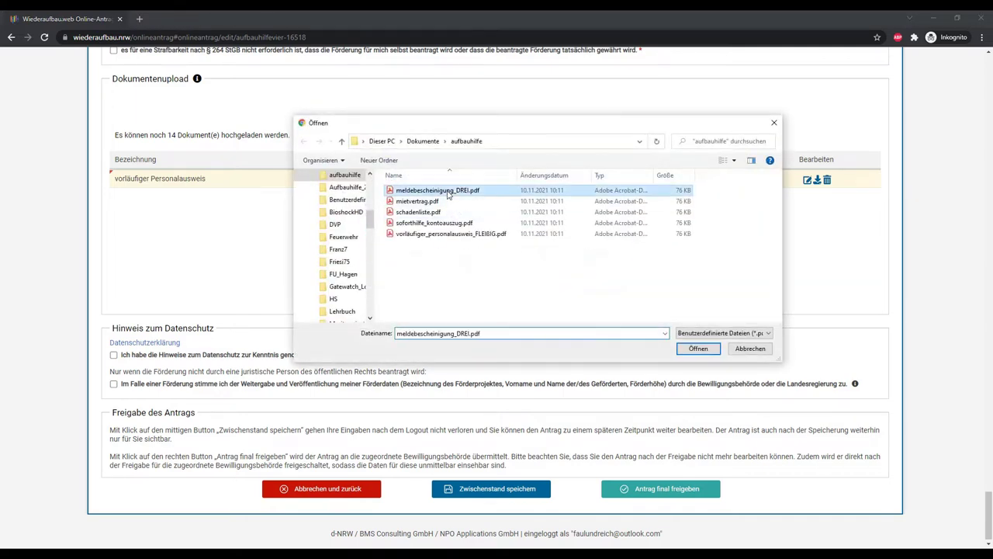
{"action": "left_click", "coordinate": [699, 348]}
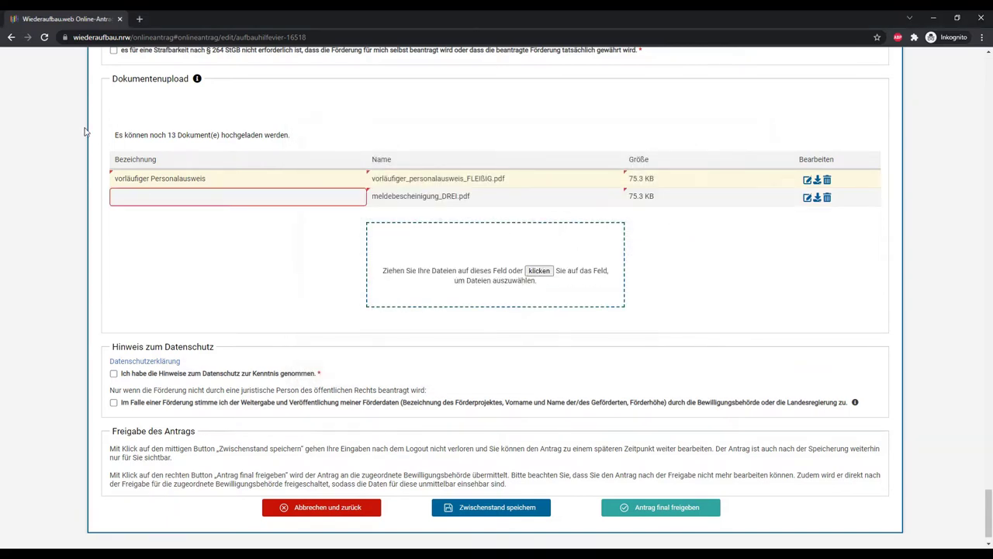
{"action": "left_click", "coordinate": [165, 199]}
{"action": "type", "text": "Meldebescheinigung"}
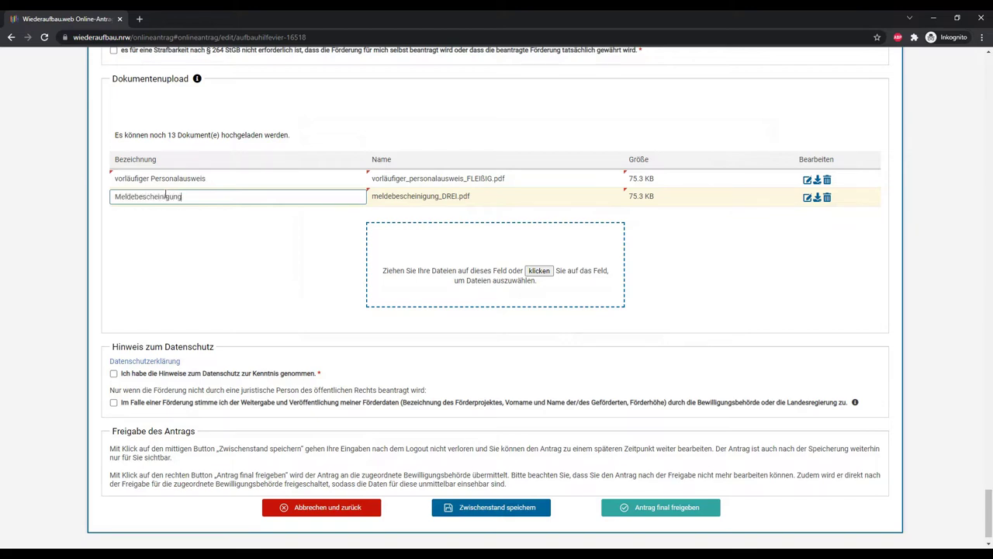
{"action": "left_click", "coordinate": [260, 255]}
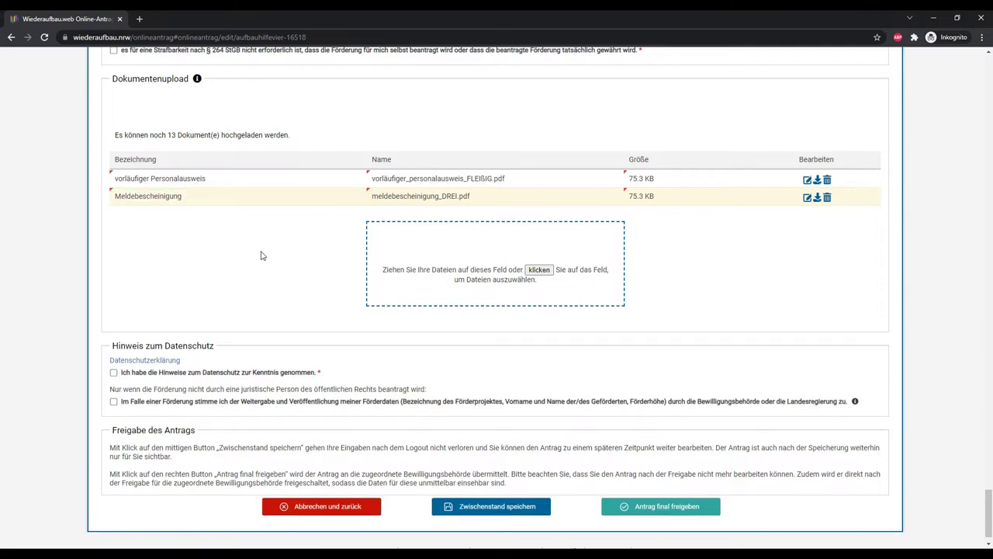
Upload mietvertrag.pdf and label it 'Mietvertrag'
{"action": "left_click", "coordinate": [541, 271]}
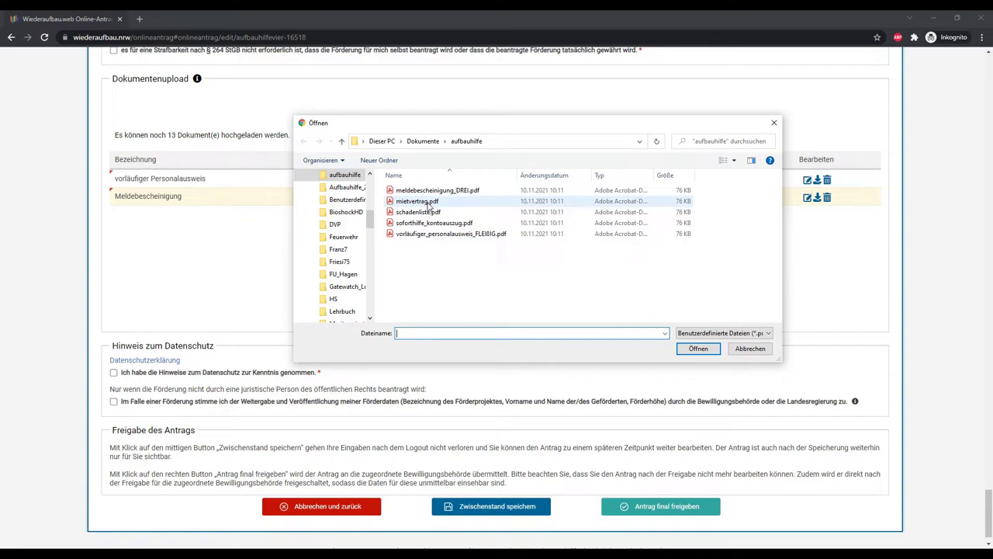
{"action": "left_click", "coordinate": [429, 204]}
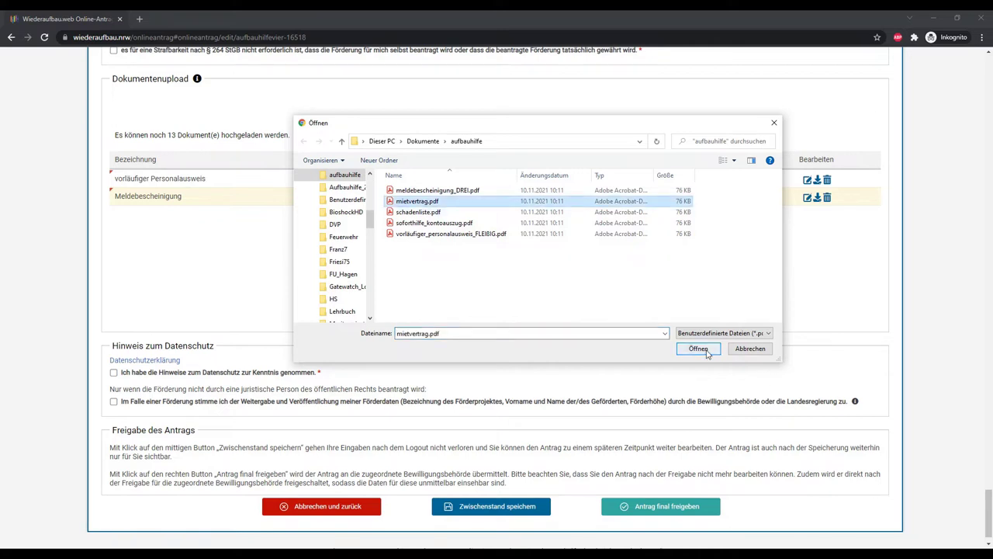
{"action": "left_click", "coordinate": [700, 349]}
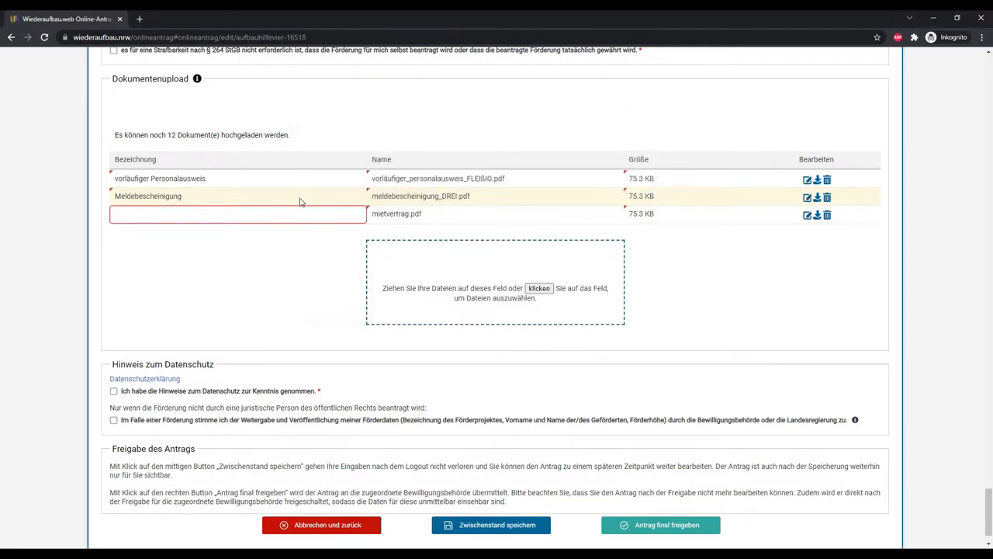
{"action": "left_click", "coordinate": [295, 215]}
{"action": "type", "text": "Mie"}
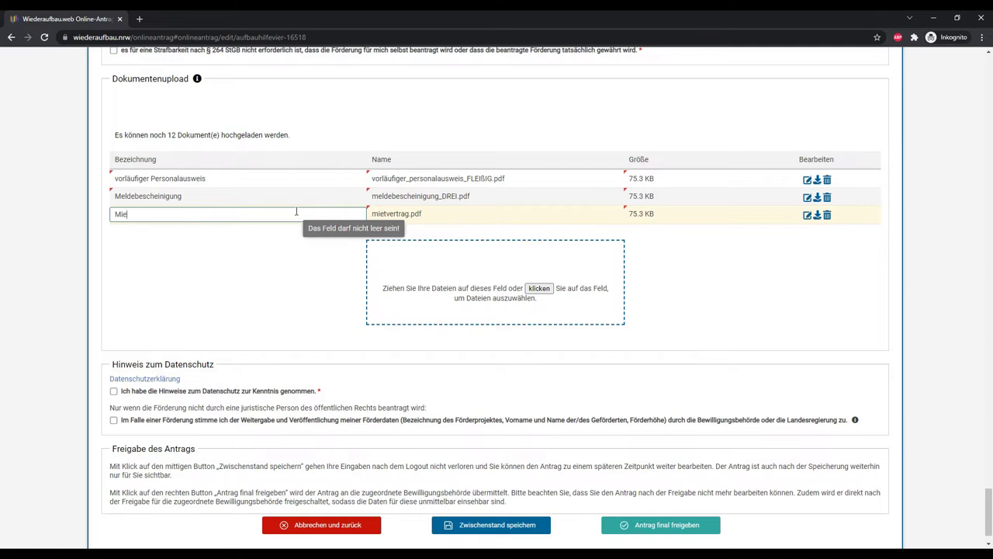
{"action": "type", "text": "tvertrag"}
{"action": "left_click", "coordinate": [327, 273]}
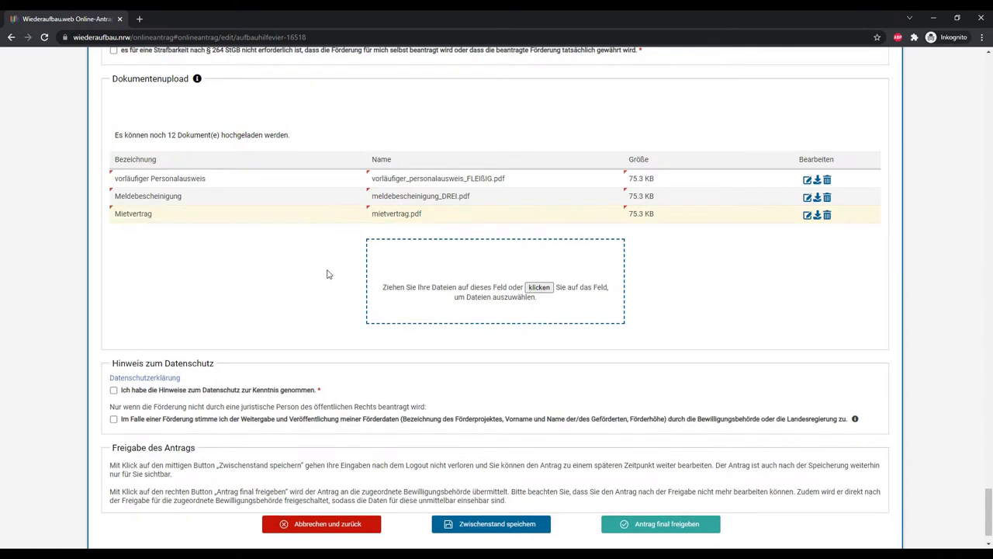
Upload schadenliste.pdf and label it 'Schadenliste Hausrat'
{"action": "left_click", "coordinate": [540, 288]}
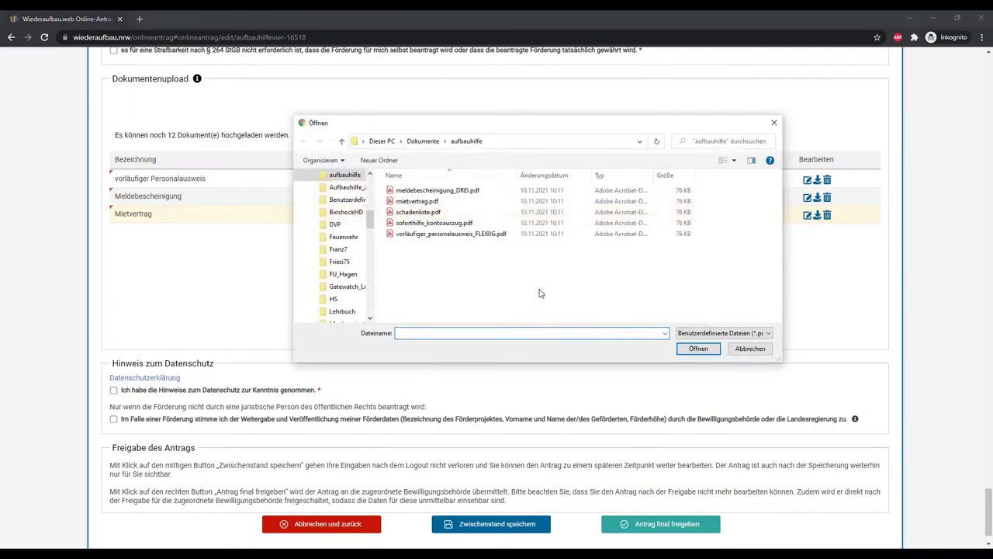
{"action": "left_click", "coordinate": [425, 214]}
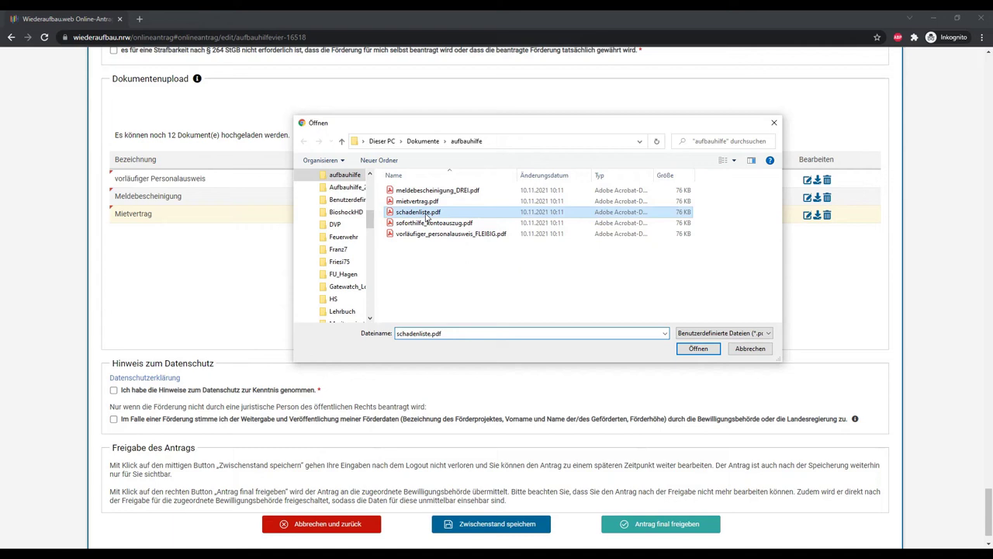
{"action": "left_click", "coordinate": [703, 350]}
{"action": "left_click", "coordinate": [199, 232]}
{"action": "type", "text": "Schadenlis"}
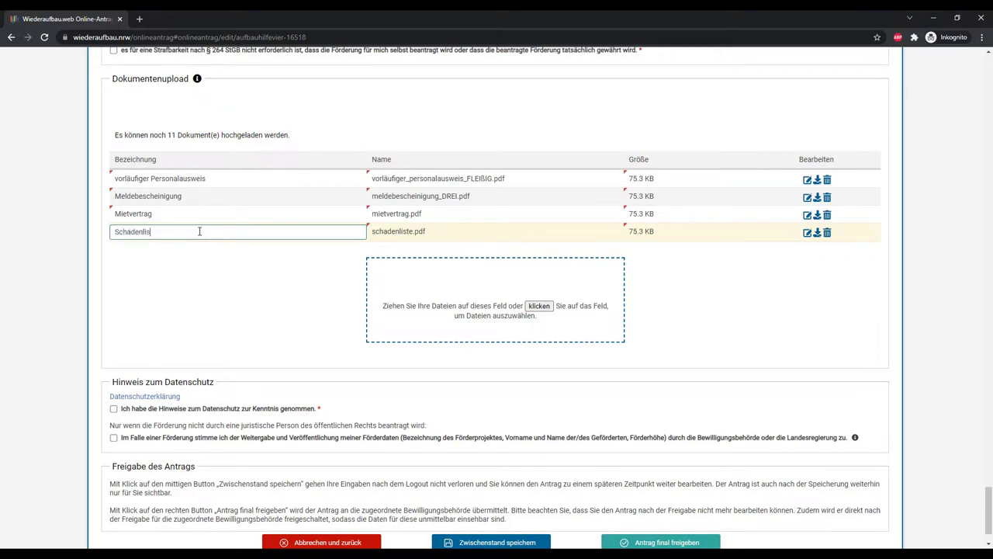
{"action": "type", "text": "te Haus"}
{"action": "key", "text": "Return"}
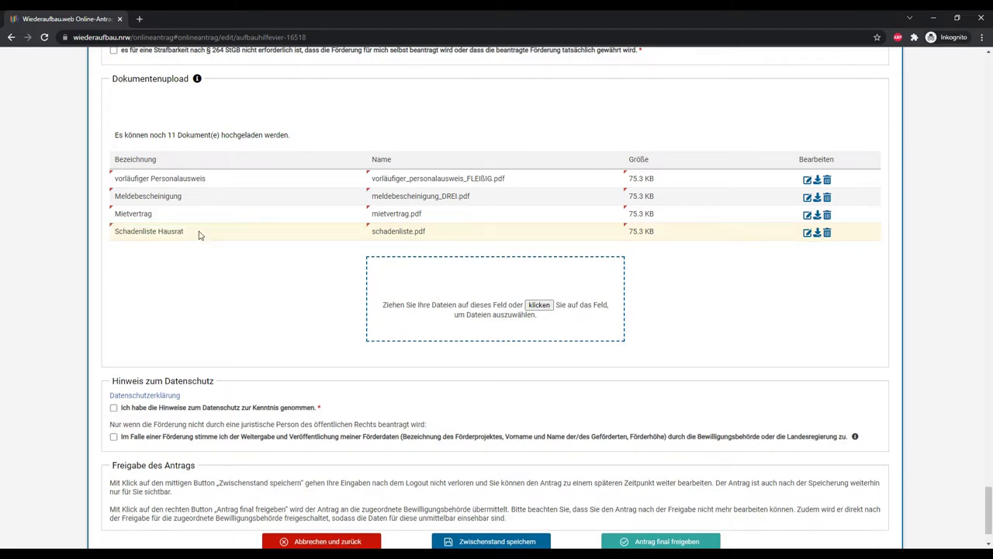
Upload soforthilfe_kontoauszug.pdf and label it 'Kontoauszug Soforthilfe'
{"action": "left_click", "coordinate": [538, 306]}
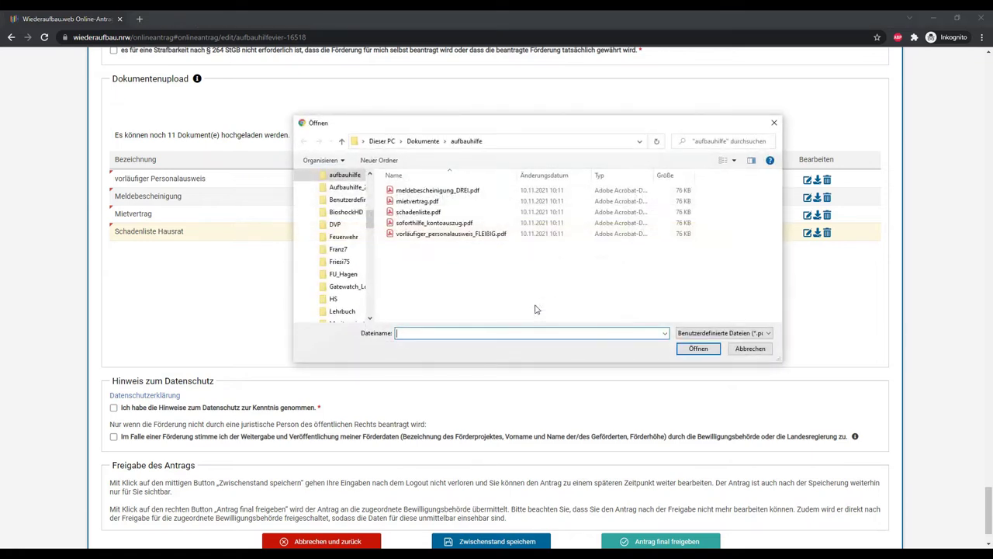
{"action": "left_click", "coordinate": [435, 225]}
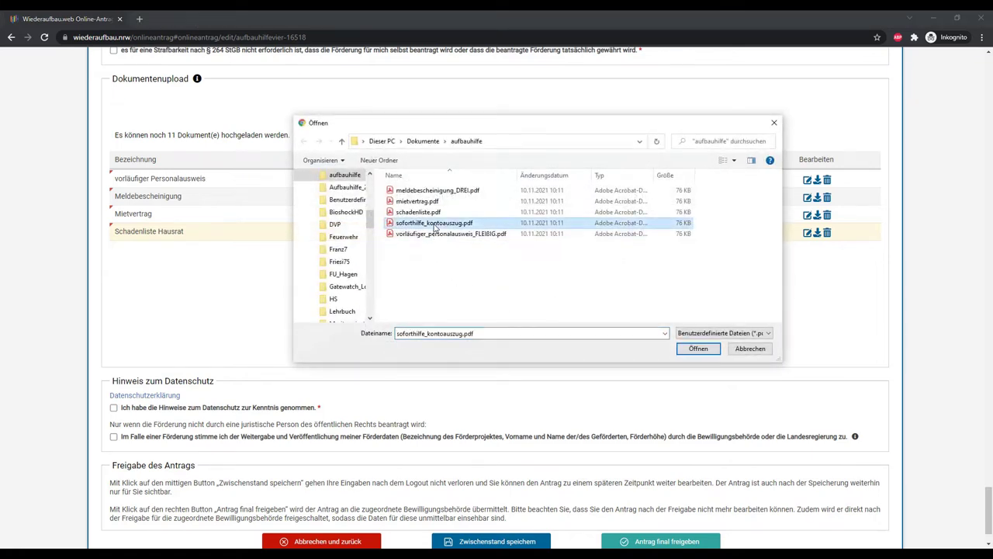
{"action": "left_click", "coordinate": [702, 349]}
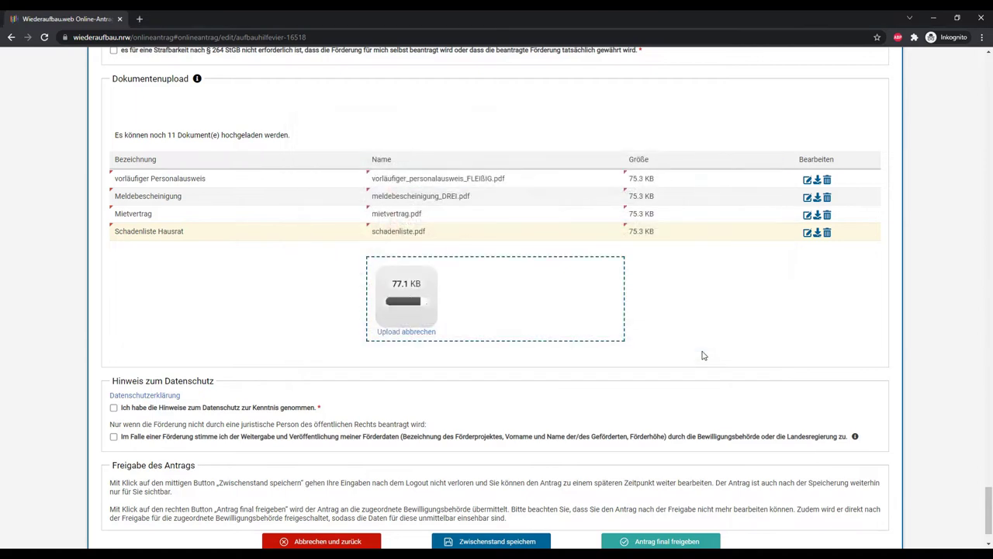
{"action": "left_click", "coordinate": [209, 249]}
{"action": "type", "text": "Kontoa"}
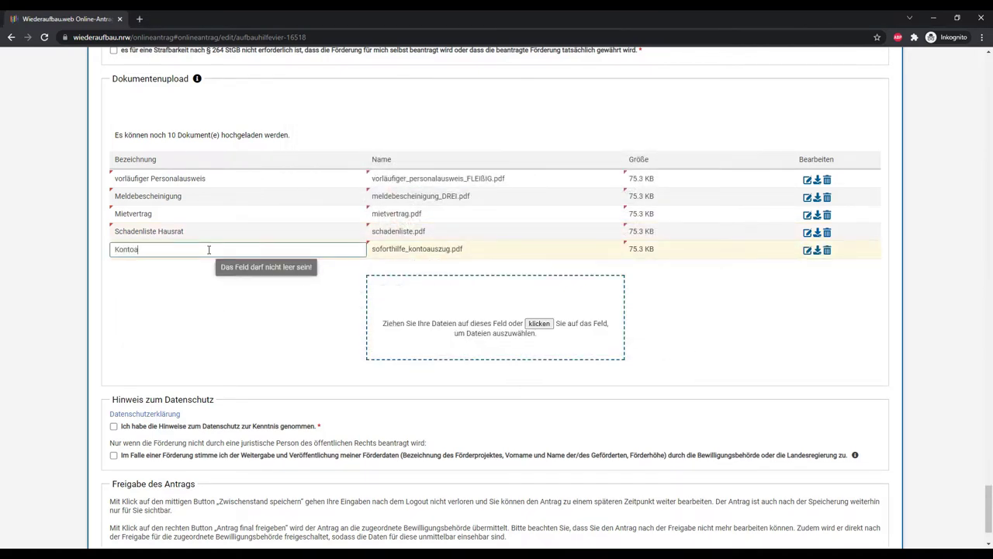
{"action": "type", "text": "uszug Soforthilfe"}
{"action": "key", "text": "Return"}
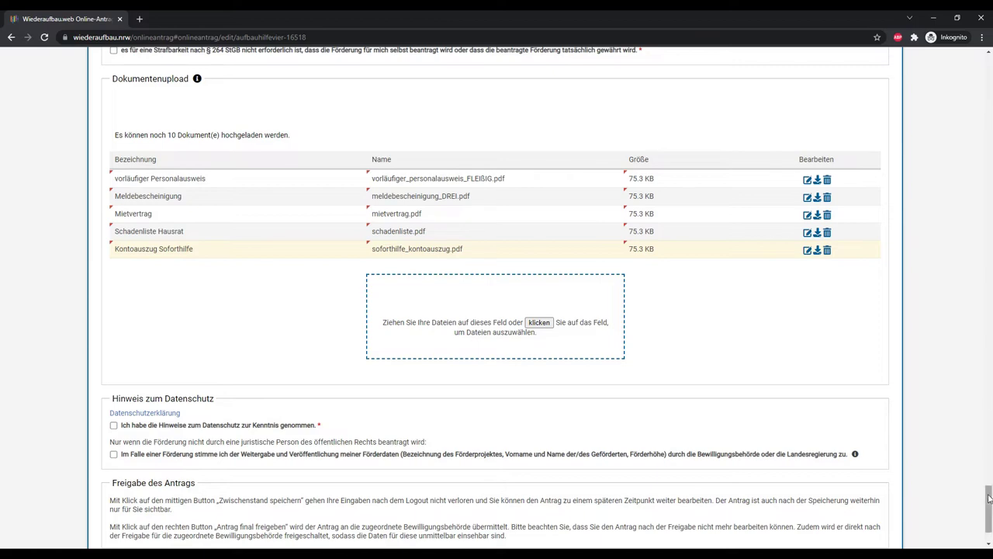
Tick the first Erklärungen statement that the measure had not begun before the July 2021 flood
{"action": "left_click_drag", "start_coordinate": [988, 497], "coordinate": [989, 436]}
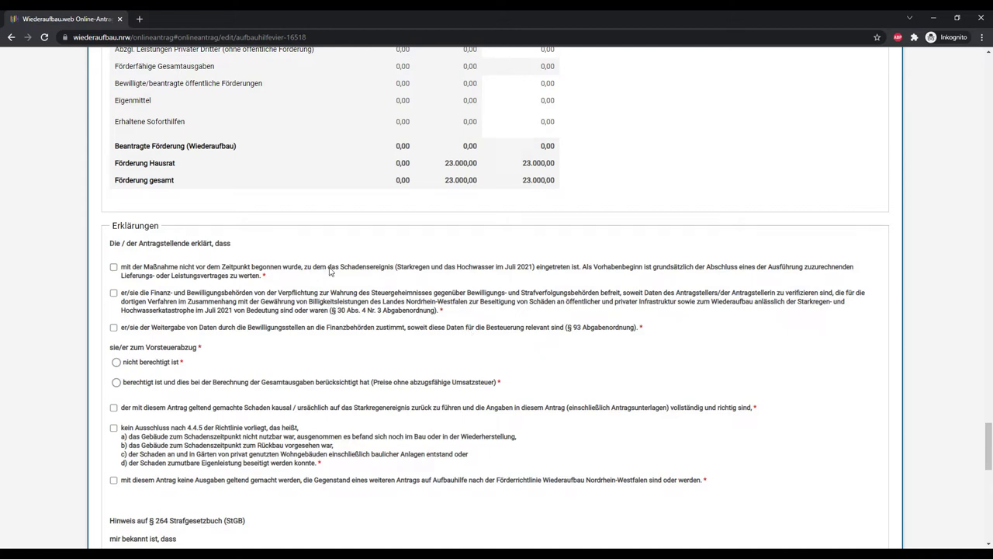
{"action": "left_click", "coordinate": [114, 269]}
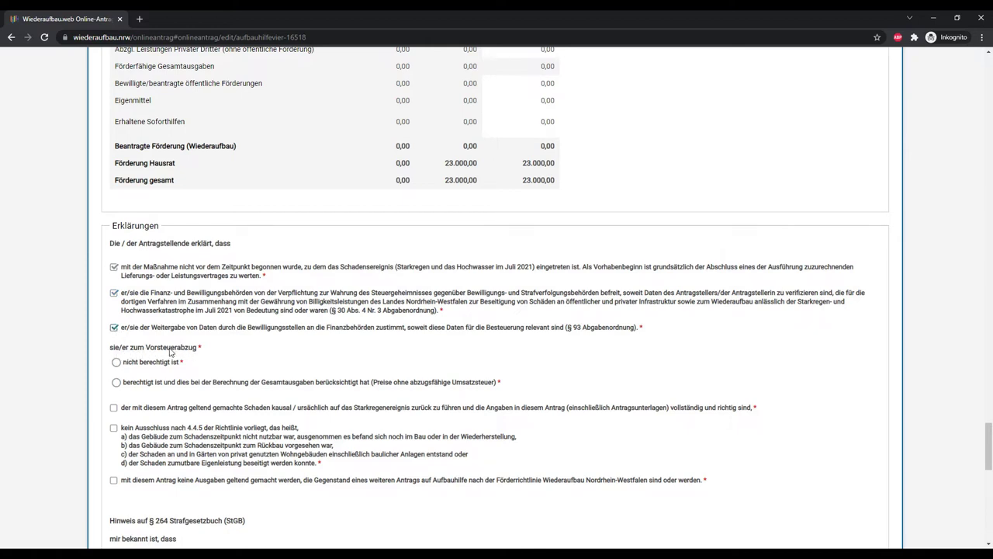
Declare no input tax deduction entitlement, confirm flood-caused damage, and tick the remaining §264 StGB acknowledgements
{"action": "left_click", "coordinate": [117, 362]}
{"action": "left_click", "coordinate": [114, 409]}
{"action": "left_click_drag", "start_coordinate": [990, 439], "coordinate": [990, 461]}
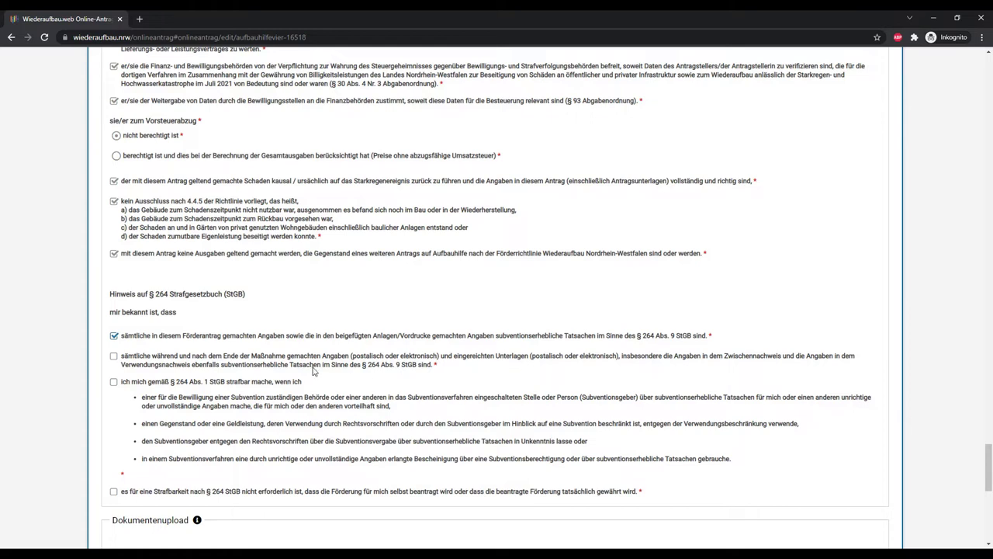
{"action": "left_click", "coordinate": [114, 357]}
{"action": "left_click", "coordinate": [114, 383]}
{"action": "left_click", "coordinate": [115, 491]}
Tick the Datenschutz acknowledgement and save the application as an interim draft
{"action": "left_click_drag", "start_coordinate": [991, 471], "coordinate": [990, 529]}
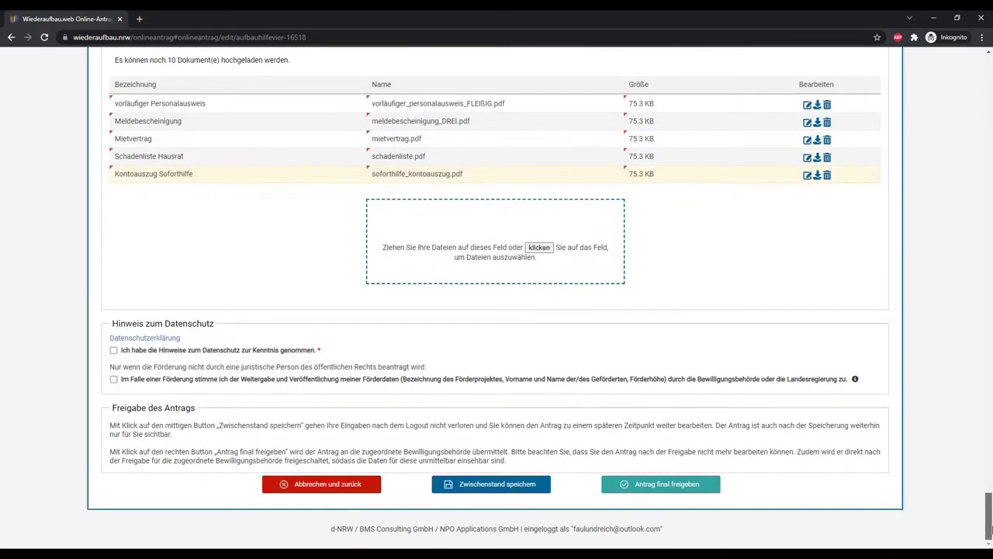
{"action": "left_click", "coordinate": [113, 350]}
{"action": "left_click", "coordinate": [480, 485]}
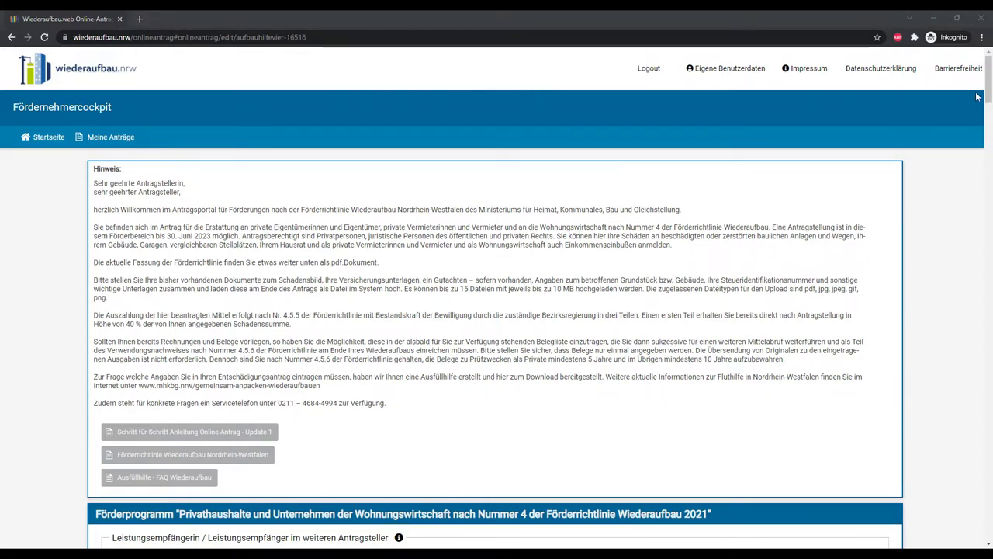
Tick 'Antrag als Eigentümer' and the Mietausfälle reimbursement option, then begin the Gemarkung entry
{"action": "left_click_drag", "start_coordinate": [989, 84], "coordinate": [990, 157]}
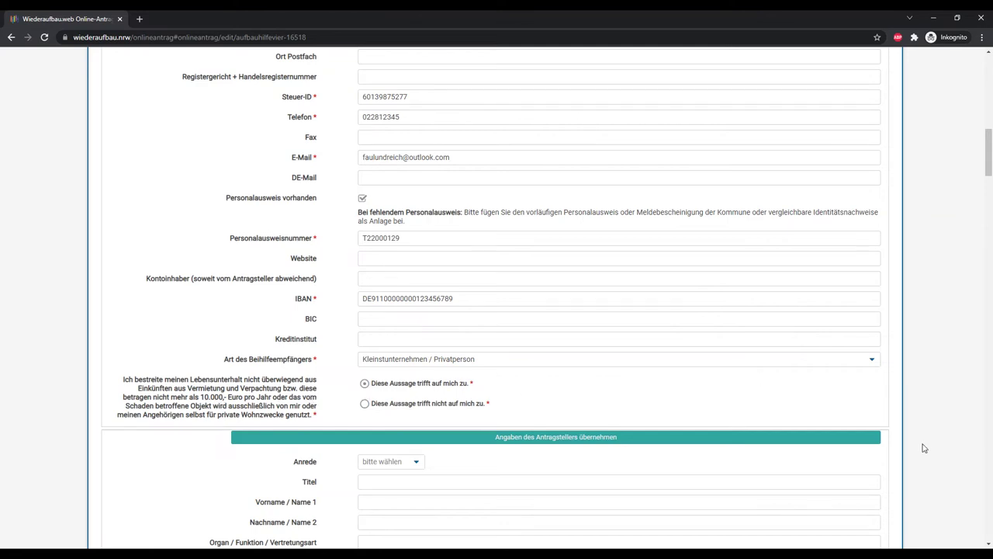
{"action": "left_click_drag", "start_coordinate": [987, 544], "coordinate": [988, 544]}
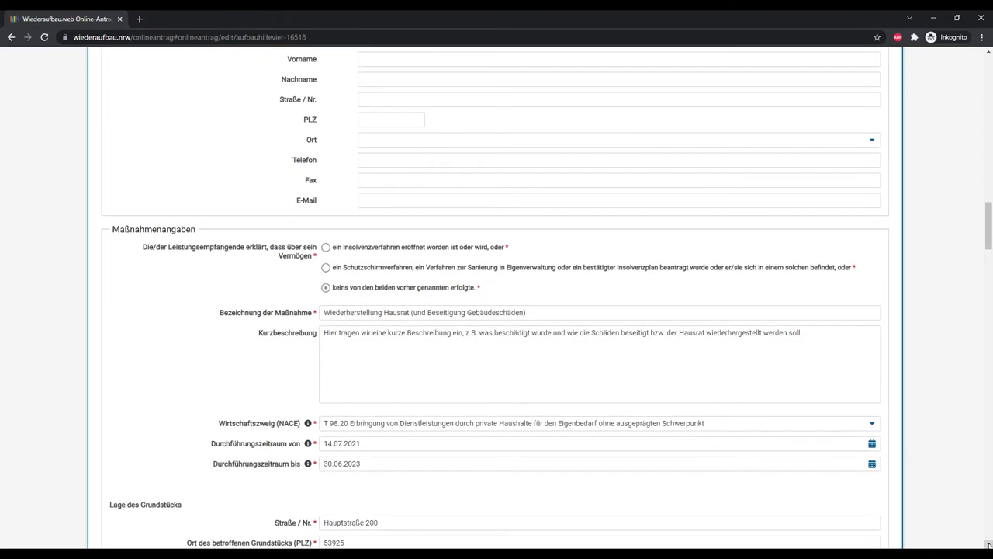
{"action": "left_click_drag", "start_coordinate": [987, 544], "coordinate": [987, 545]}
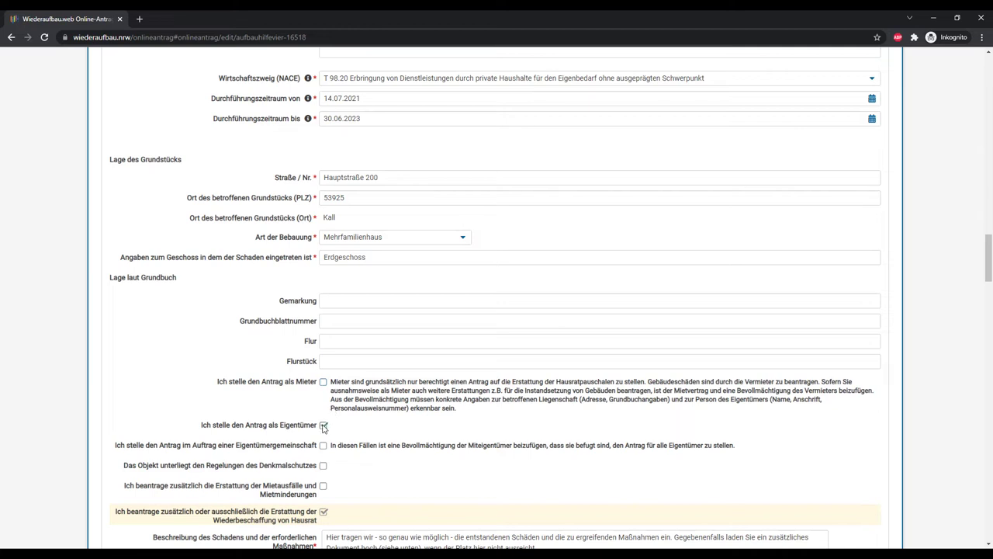
{"action": "left_click", "coordinate": [323, 426]}
{"action": "left_click", "coordinate": [325, 487]}
{"action": "left_click", "coordinate": [386, 300]}
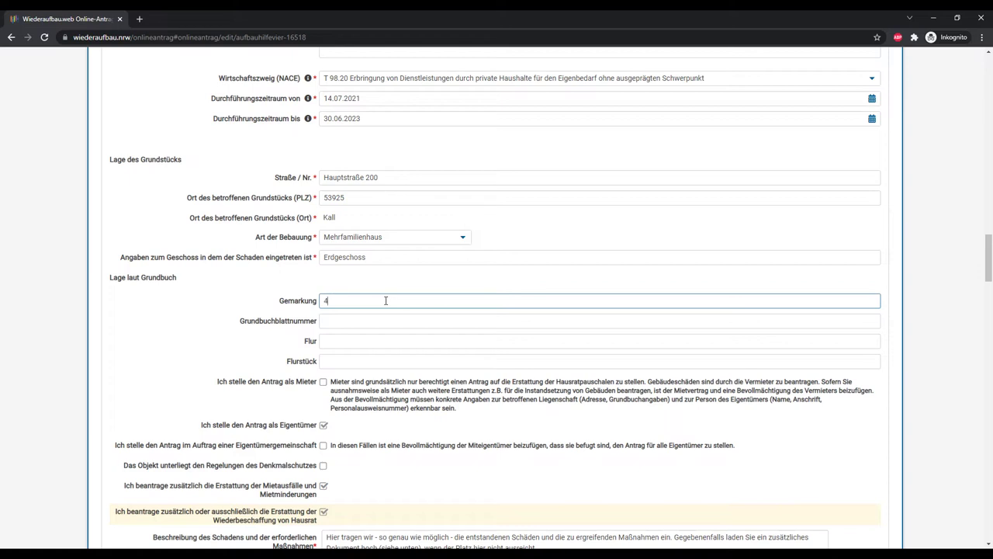
Enter Gemarkung 42, Grundbuchblattnummer 3, Flur 'der Flur', Flurstück 7, leaving Mieter unticked
{"action": "left_click", "coordinate": [349, 321]}
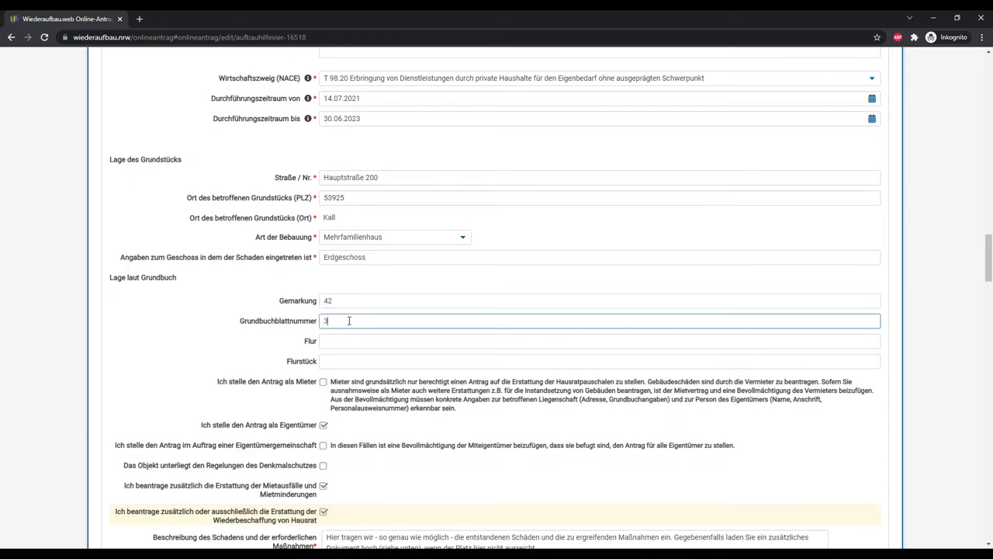
{"action": "left_click", "coordinate": [331, 340]}
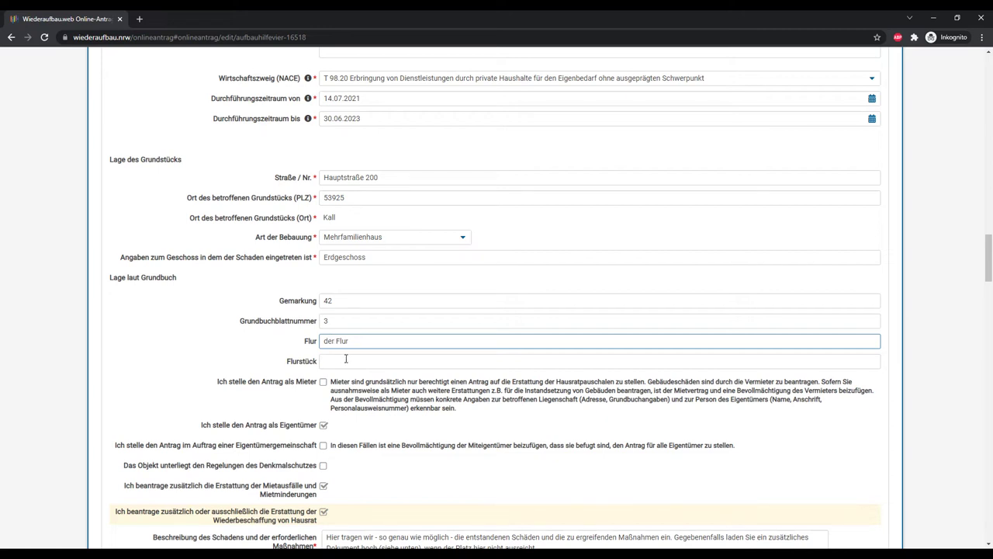
{"action": "left_click", "coordinate": [345, 361]}
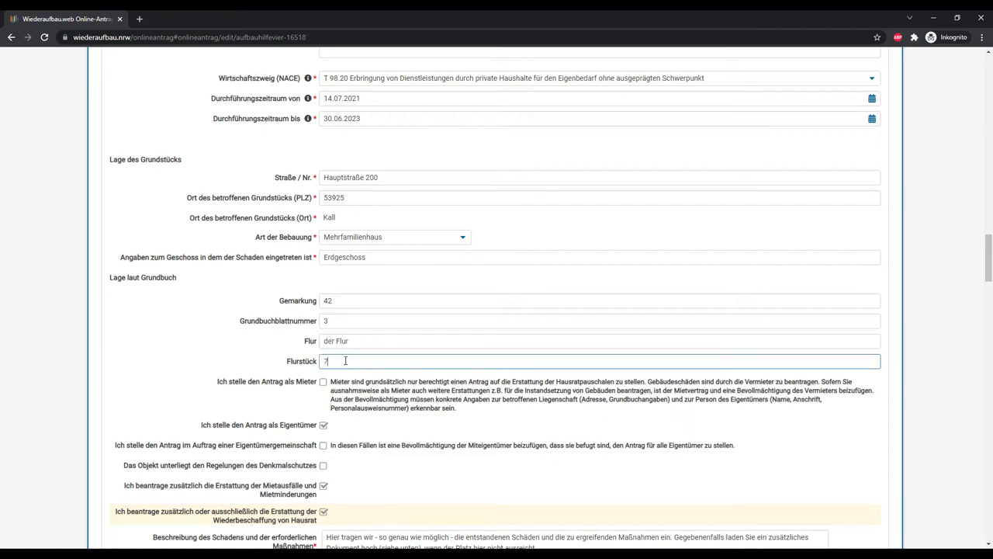
{"action": "left_click", "coordinate": [469, 412]}
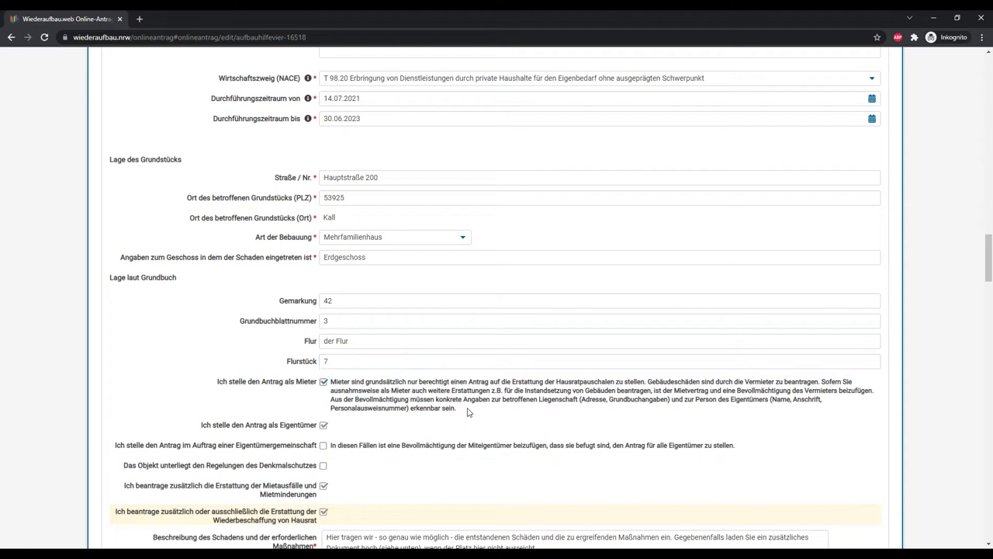
{"action": "left_click", "coordinate": [323, 383]}
{"action": "left_click_drag", "start_coordinate": [989, 238], "coordinate": [990, 280]}
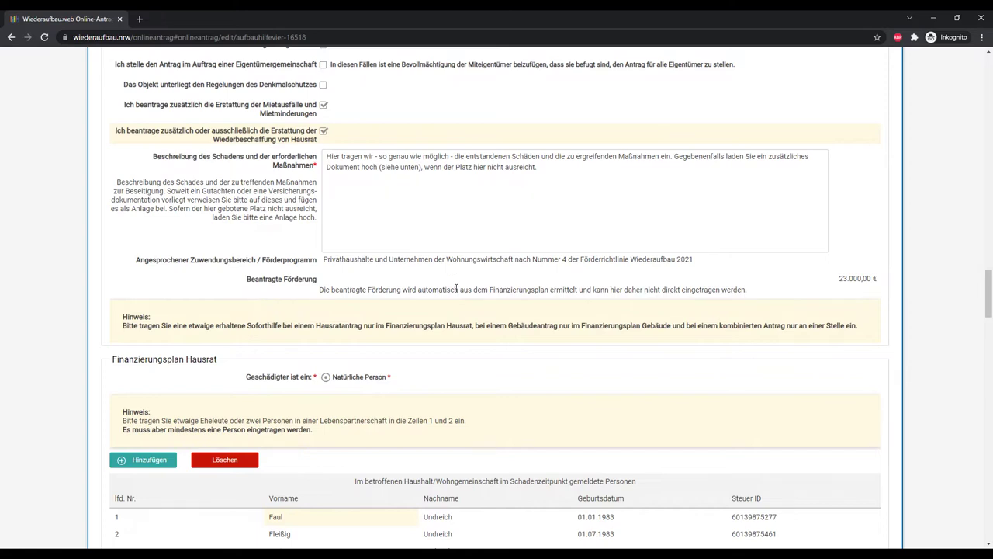
{"action": "left_click_drag", "start_coordinate": [989, 295], "coordinate": [990, 238]}
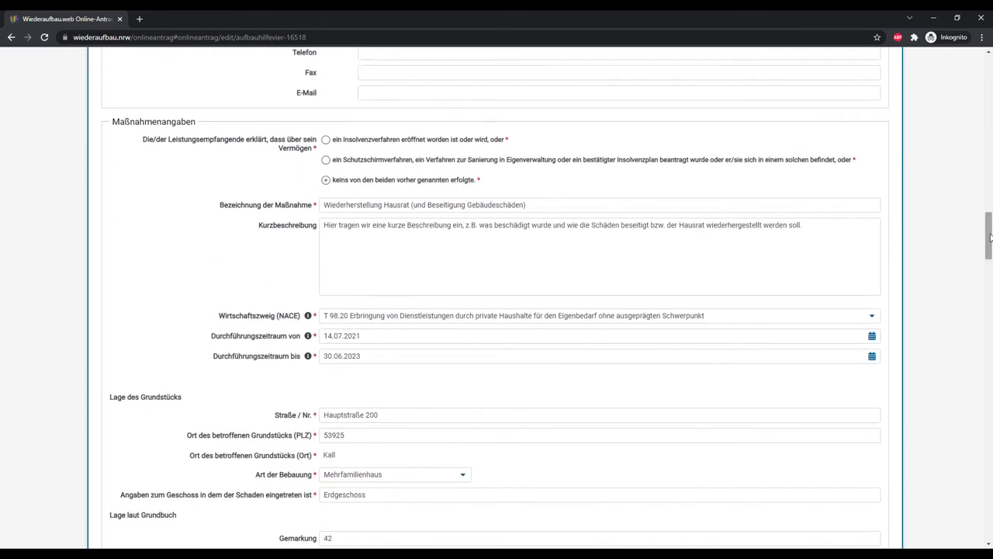
Replace the NACE sector by searching 'Vermie' and choosing L 68.20 Vermietung, Verpachtung
{"action": "left_click", "coordinate": [873, 319]}
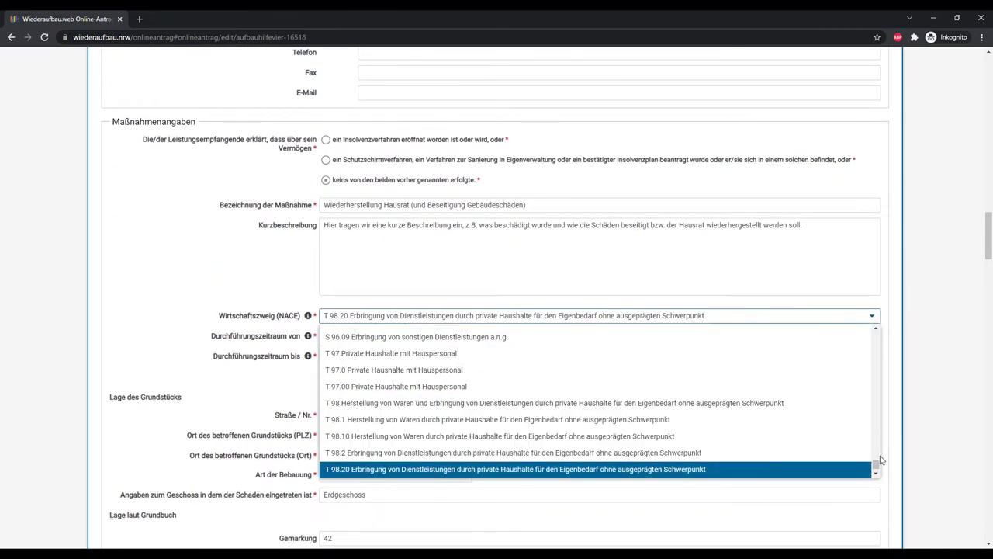
{"action": "left_click_drag", "start_coordinate": [876, 466], "coordinate": [875, 332]}
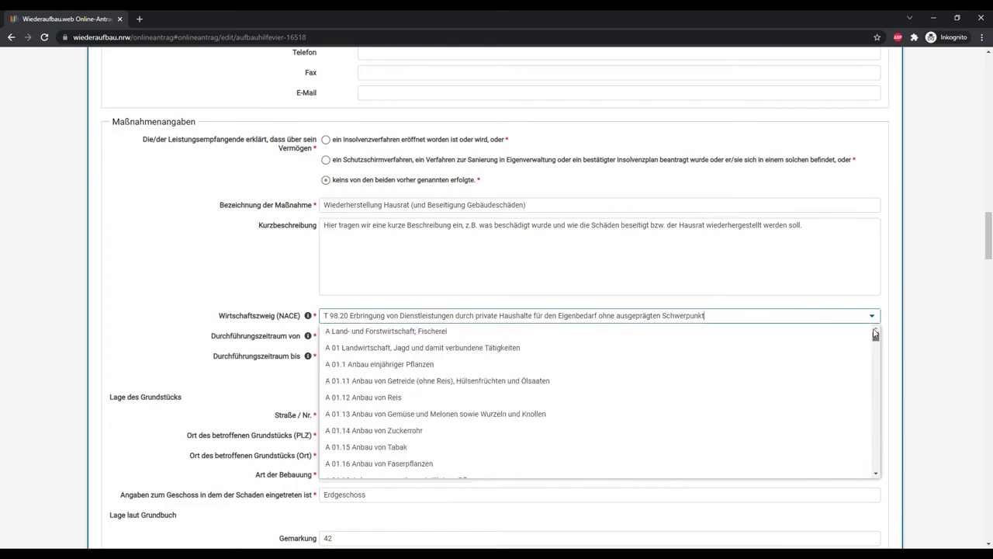
{"action": "left_click_drag", "start_coordinate": [877, 336], "coordinate": [881, 359]}
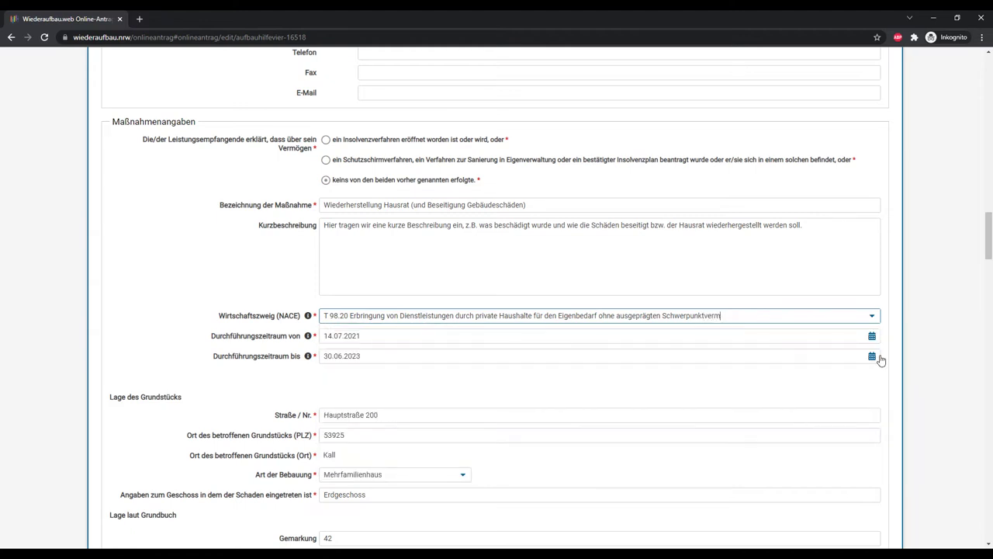
{"action": "key", "text": "BackSpace"}
{"action": "key", "text": "BackSpace"}
{"action": "key", "text": "BackSpace"}
{"action": "key", "text": "BackSpace"}
{"action": "key", "text": "BackSpace"}
{"action": "key", "text": "BackSpace"}
{"action": "key", "text": "BackSpace"}
{"action": "key", "text": "BackSpace"}
{"action": "key", "text": "BackSpace"}
{"action": "key", "text": "BackSpace"}
{"action": "key", "text": "BackSpace"}
{"action": "key", "text": "BackSpace"}
{"action": "key", "text": "BackSpace"}
{"action": "key", "text": "BackSpace"}
{"action": "key", "text": "BackSpace"}
{"action": "key", "text": "BackSpace"}
{"action": "key", "text": "BackSpace"}
{"action": "key", "text": "BackSpace"}
{"action": "key", "text": "BackSpace"}
{"action": "key", "text": "BackSpace"}
{"action": "key", "text": "BackSpace"}
{"action": "key", "text": "BackSpace"}
{"action": "key", "text": "BackSpace"}
{"action": "key", "text": "BackSpace"}
{"action": "key", "text": "BackSpace"}
{"action": "key", "text": "BackSpace"}
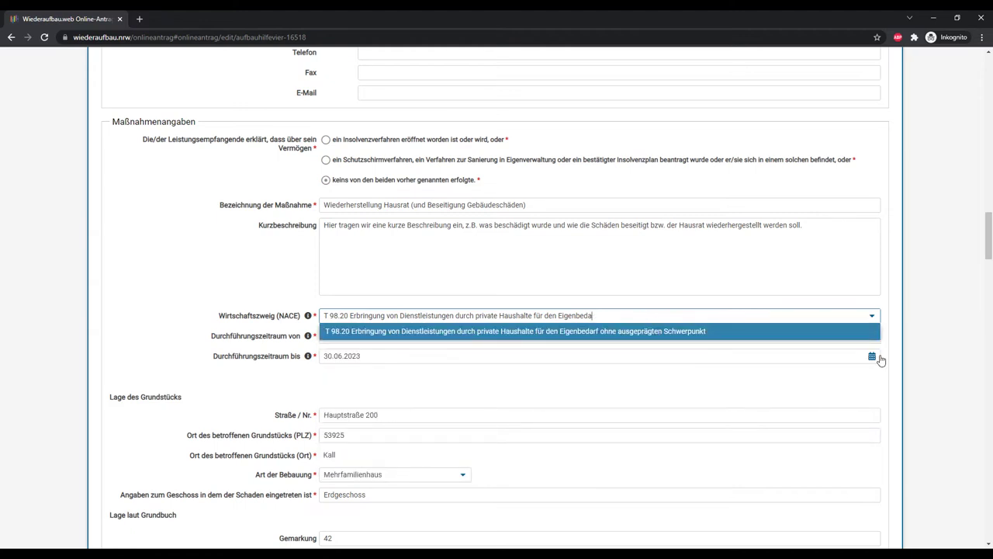
{"action": "key", "text": "BackSpace"}
{"action": "key", "text": "BackSpace"}
{"action": "key", "text": "BackSpace"}
{"action": "key", "text": "BackSpace"}
{"action": "key", "text": "BackSpace"}
{"action": "key", "text": "BackSpace"}
{"action": "key", "text": "BackSpace"}
{"action": "key", "text": "BackSpace"}
{"action": "key", "text": "BackSpace"}
{"action": "key", "text": "BackSpace"}
{"action": "key", "text": "BackSpace"}
{"action": "key", "text": "BackSpace"}
{"action": "key", "text": "BackSpace"}
{"action": "key", "text": "BackSpace"}
{"action": "key", "text": "BackSpace"}
{"action": "key", "text": "BackSpace"}
{"action": "key", "text": "BackSpace"}
{"action": "key", "text": "BackSpace"}
{"action": "key", "text": "BackSpace"}
{"action": "key", "text": "BackSpace"}
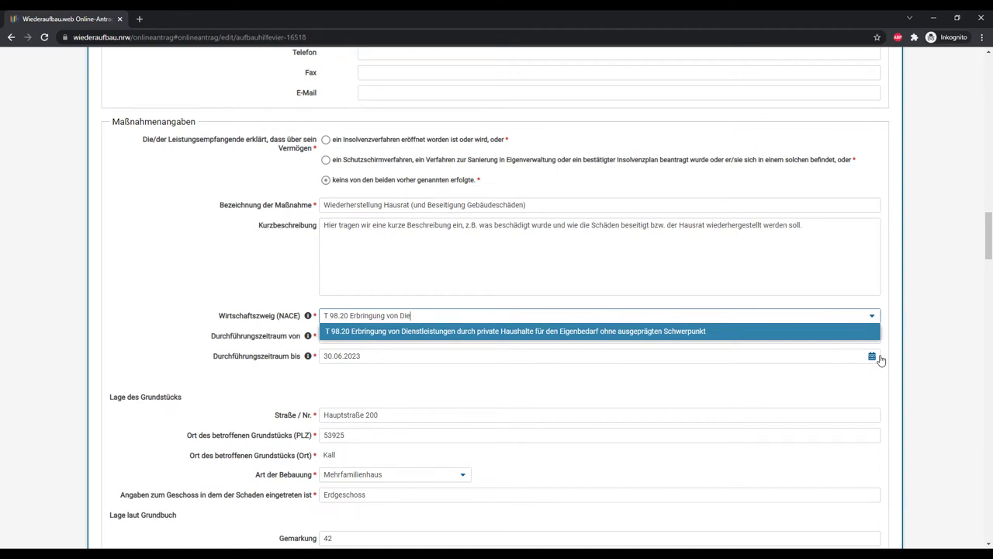
{"action": "key", "text": "BackSpace"}
{"action": "type", "text": "Vermie"}
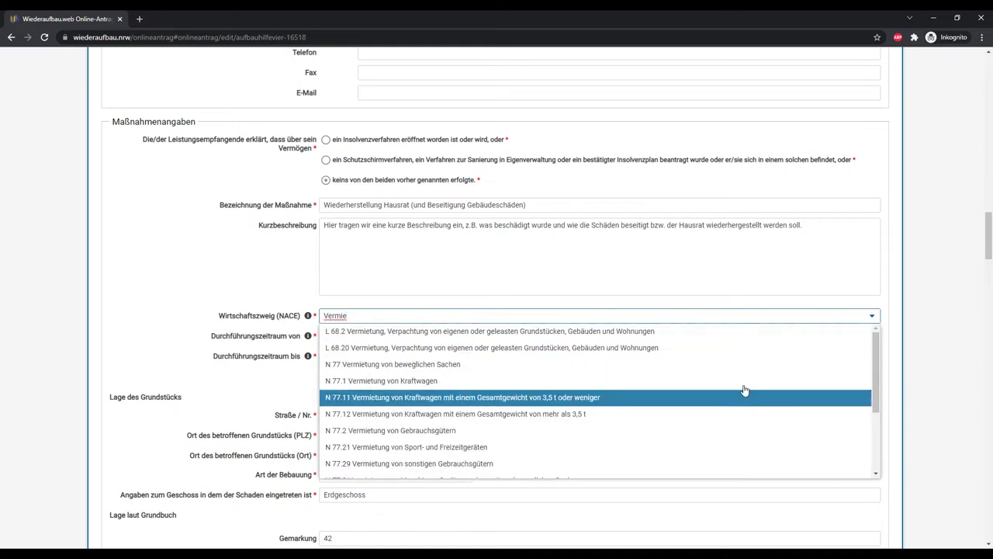
{"action": "left_click", "coordinate": [583, 348]}
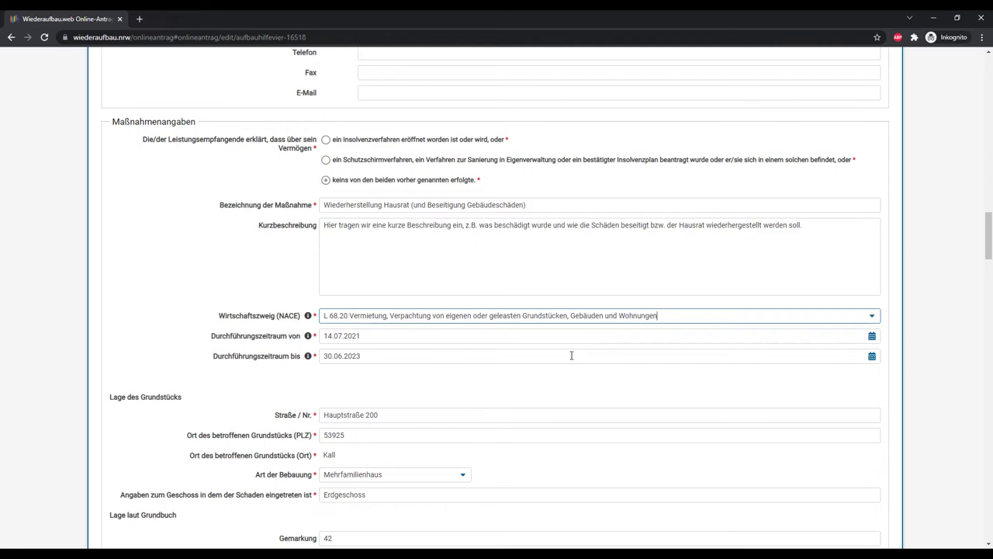
{"action": "left_click_drag", "start_coordinate": [992, 233], "coordinate": [991, 273]}
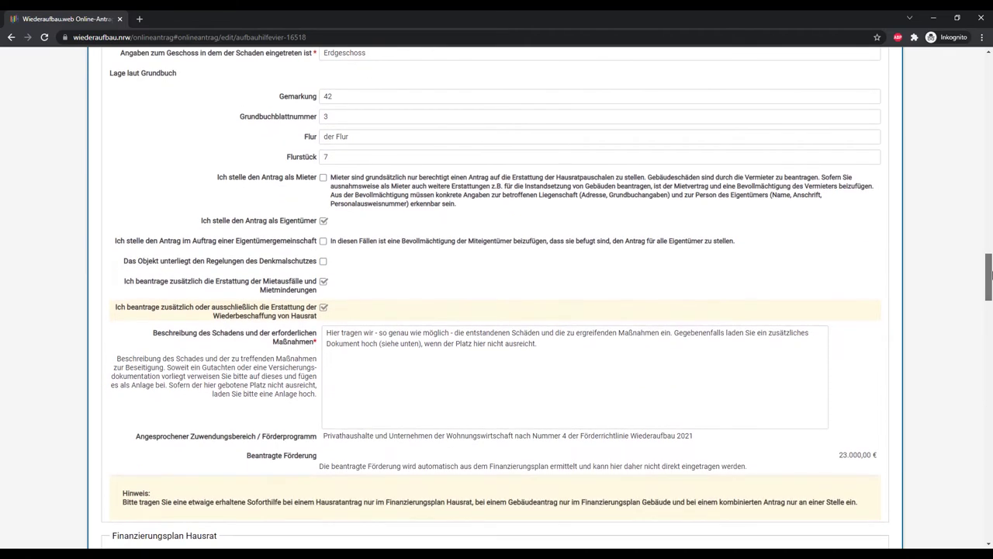
Add building expense row 1: Schäden Fassade, Außenfassade, 25.000,00 €
{"action": "left_click_drag", "start_coordinate": [991, 273], "coordinate": [991, 353]}
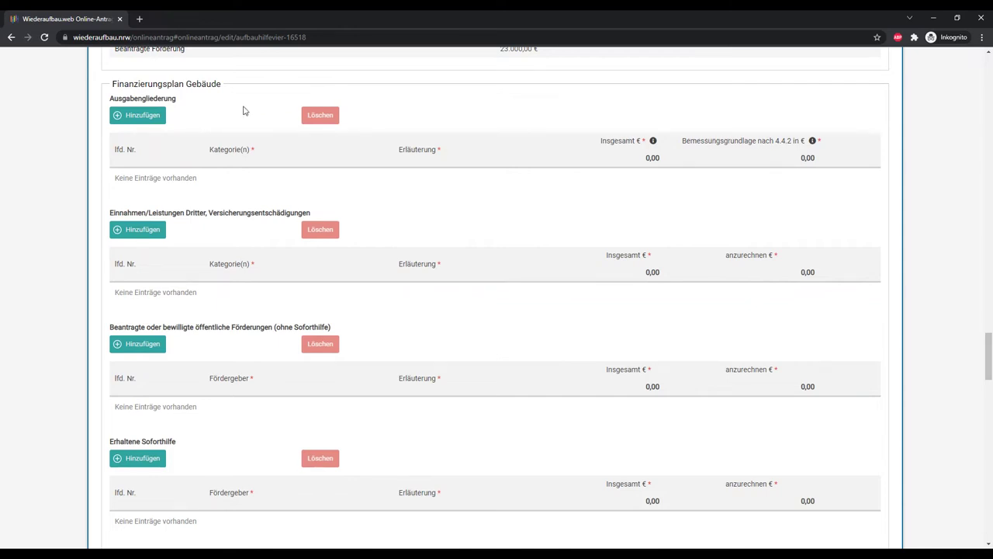
{"action": "left_click", "coordinate": [136, 116]}
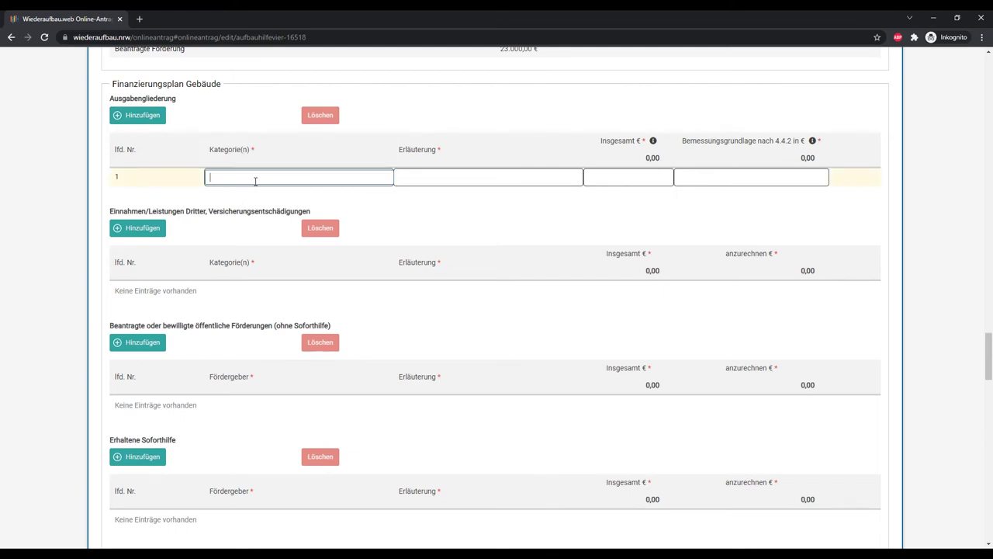
{"action": "type", "text": "Schäden Fassade"}
{"action": "key", "text": "Tab"}
{"action": "type", "text": "Au"}
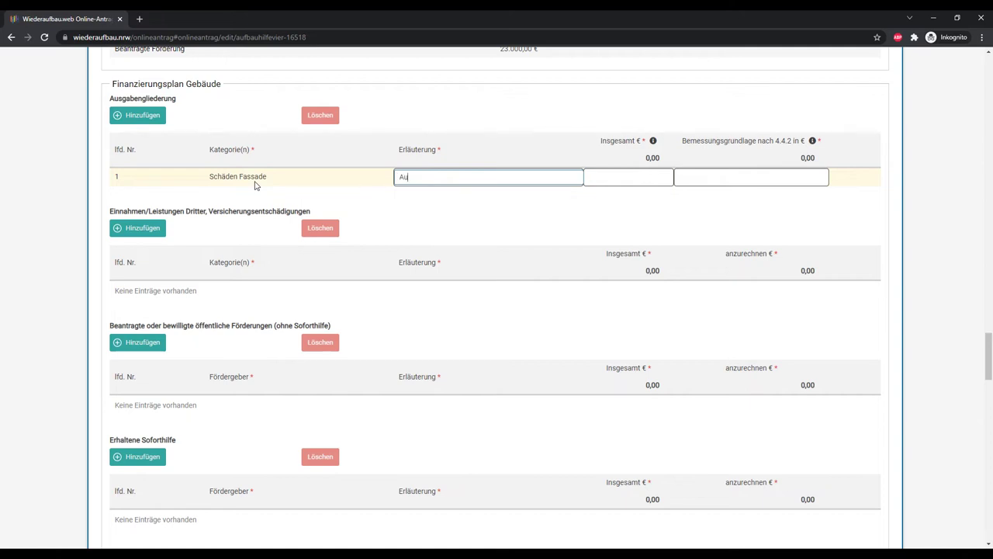
{"action": "type", "text": "ßenfassade"}
{"action": "key", "text": "Tab"}
{"action": "type", "text": "25000"}
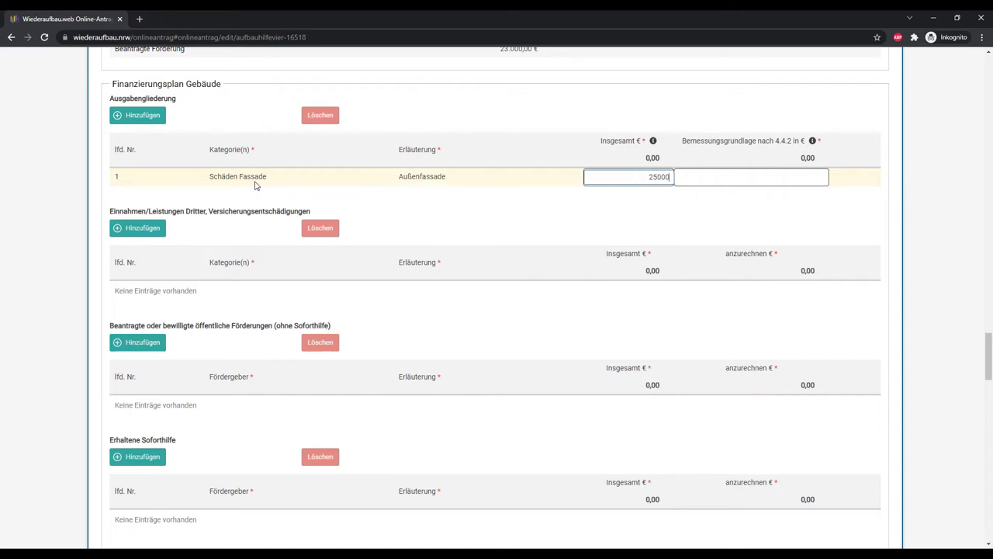
{"action": "key", "text": "Tab"}
{"action": "left_click", "coordinate": [255, 183]}
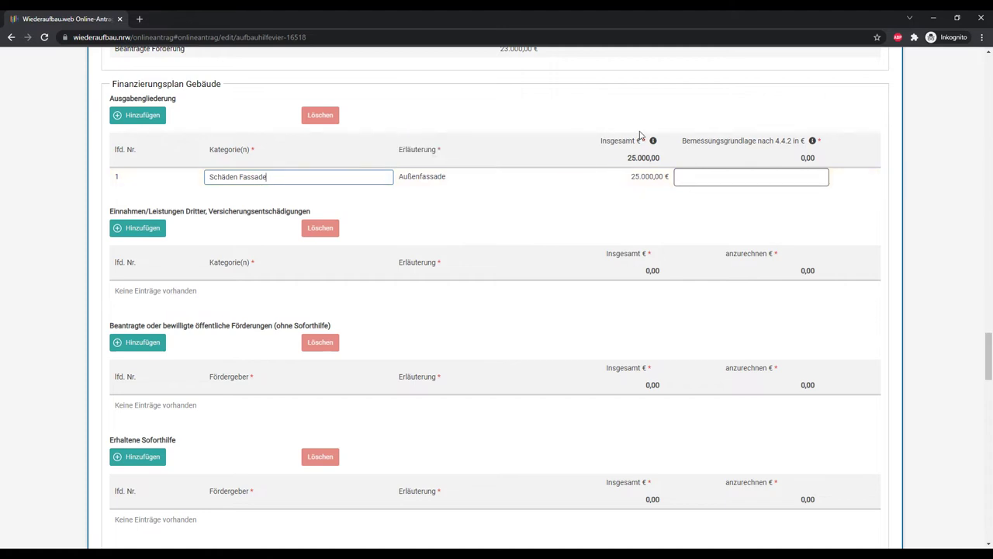
{"action": "mouse_move", "coordinate": [812, 141]}
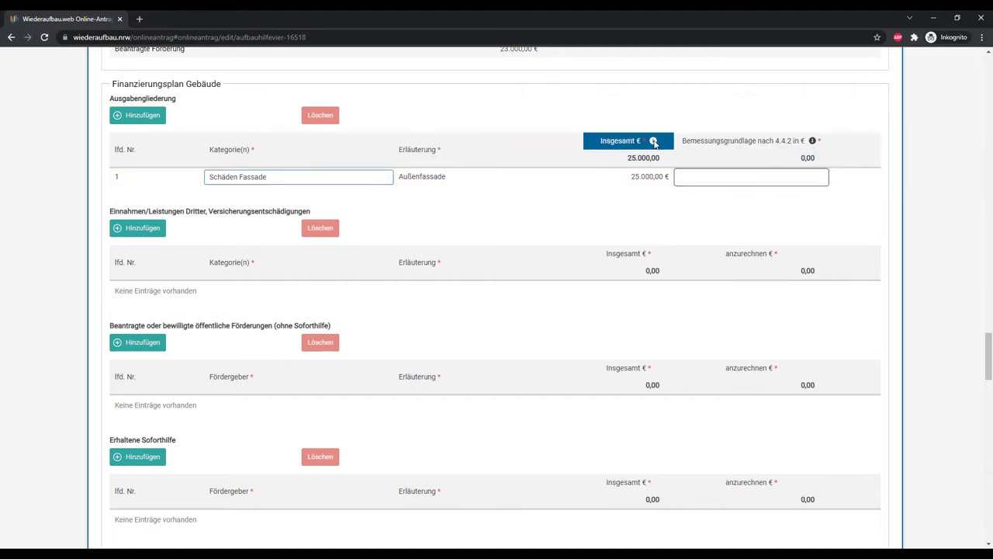
{"action": "mouse_move", "coordinate": [653, 143]}
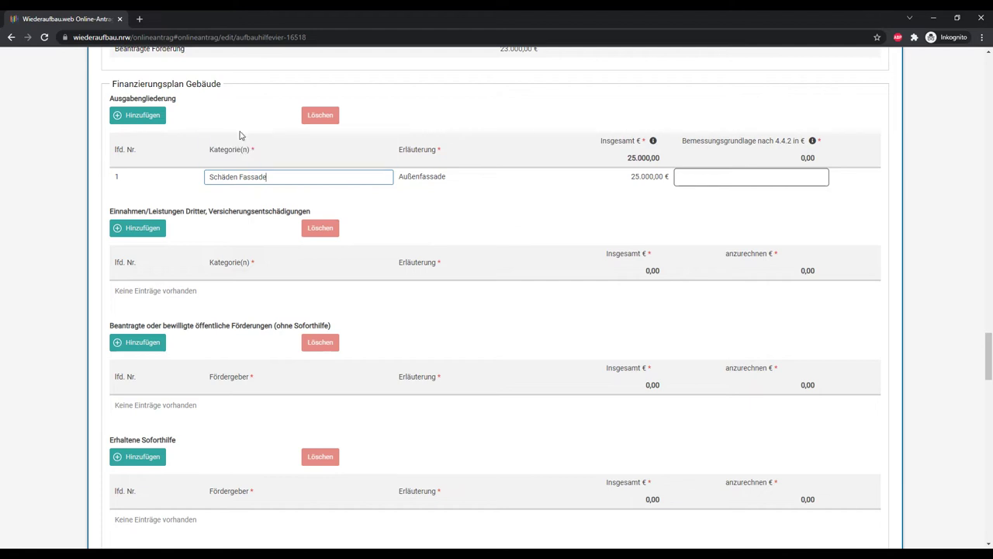
Add expense row 2: Schäden Estrich und Innenausbau, Schäden im Gebäude, 35.000,00 €
{"action": "left_click", "coordinate": [138, 118]}
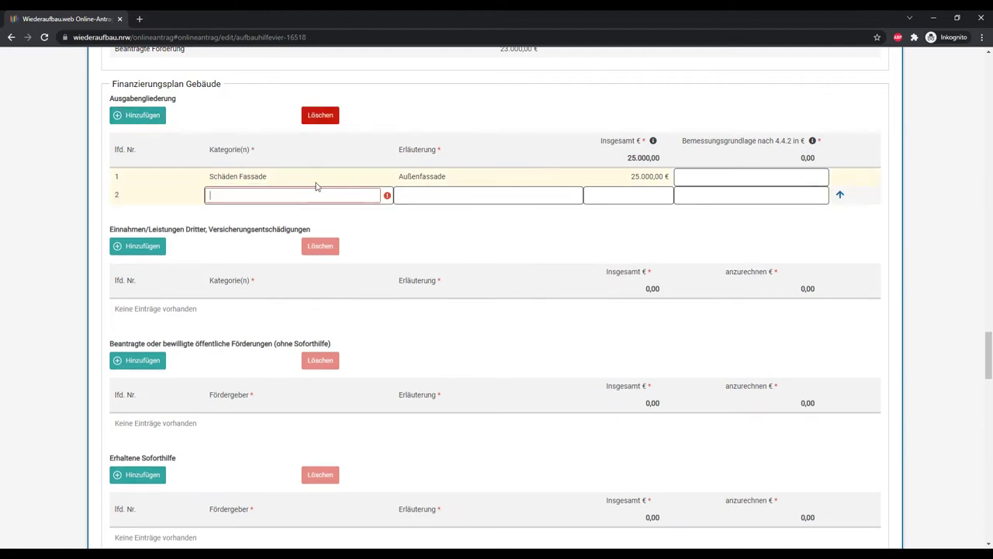
{"action": "type", "text": "Schäden"}
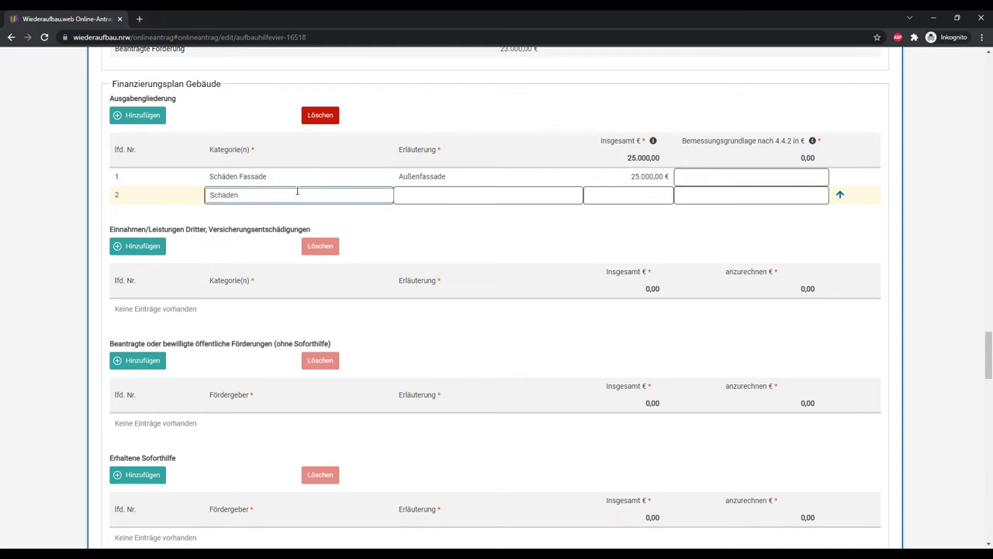
{"action": "type", "text": " Estrich und Innenausbau"}
{"action": "key", "text": "Tab"}
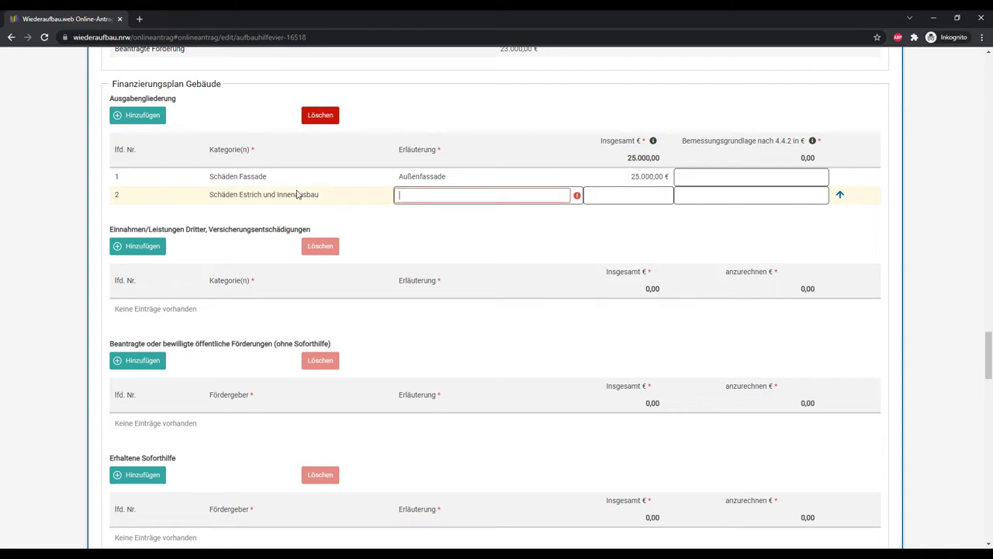
{"action": "type", "text": "Schäden im Gebäude"}
{"action": "key", "text": "Tab"}
{"action": "type", "text": "35000"}
{"action": "key", "text": "Tab"}
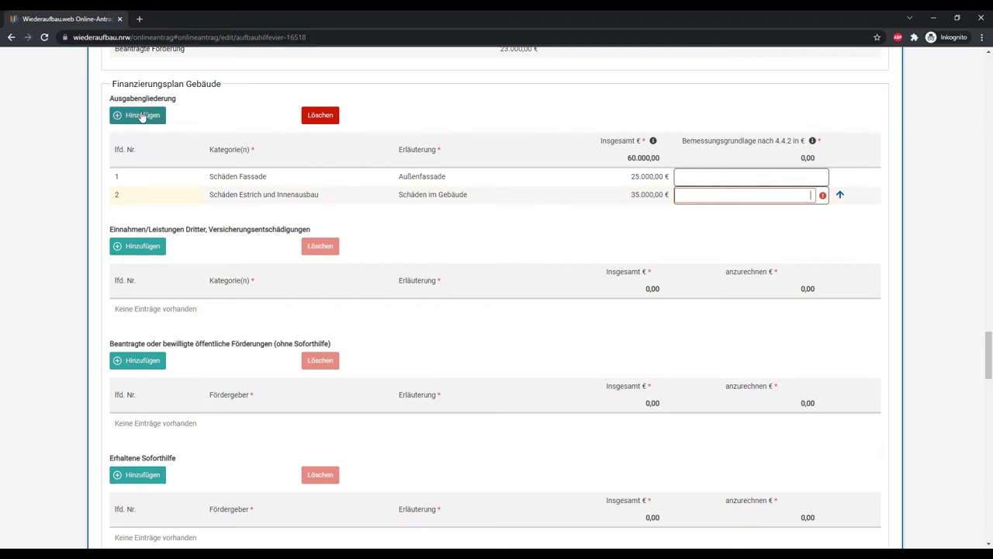
Start expense row 3 with Schäden Leitungen und Installationen, explanation 'Strom, Wasser etc.'
{"action": "left_click", "coordinate": [142, 116]}
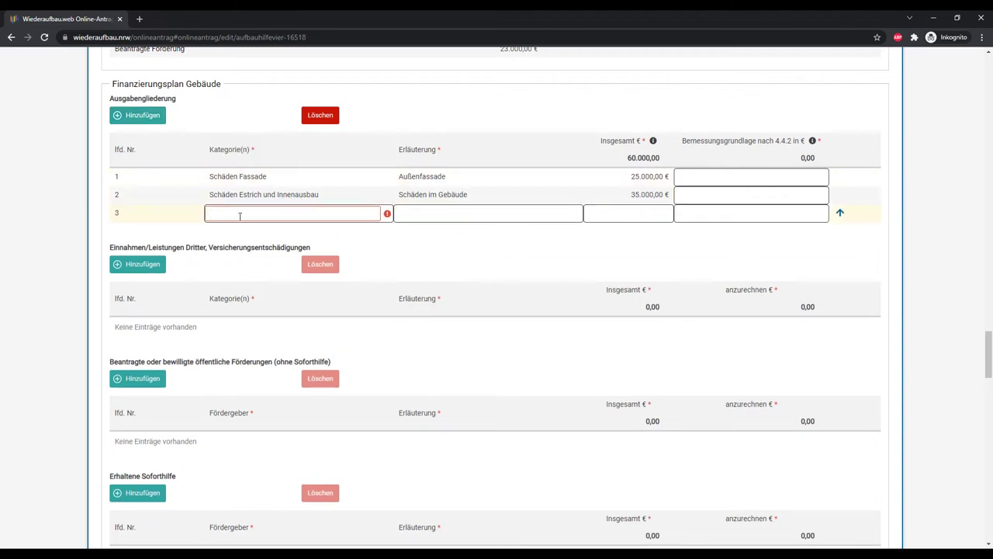
{"action": "type", "text": "Schö"}
{"action": "key", "text": "BackSpace"}
{"action": "type", "text": "äden Leitungen"}
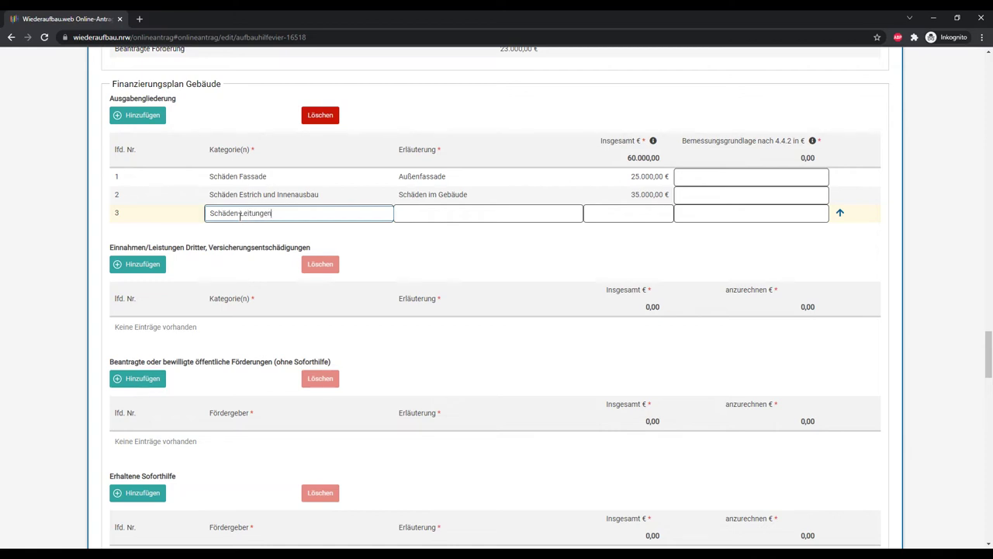
{"action": "type", "text": " und Installationen"}
{"action": "key", "text": "Tab"}
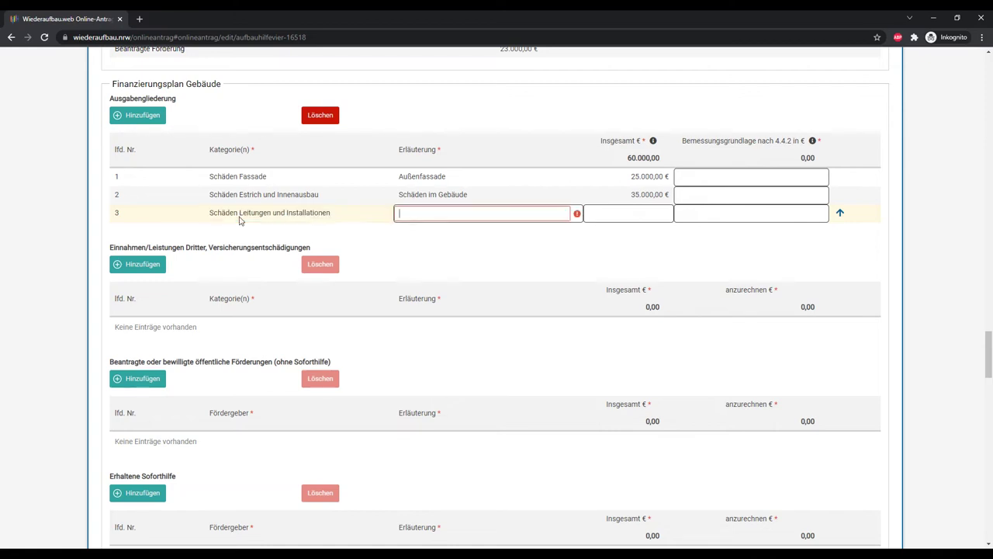
{"action": "type", "text": "Strom, Wasser etc."}
{"action": "key", "text": "Tab"}
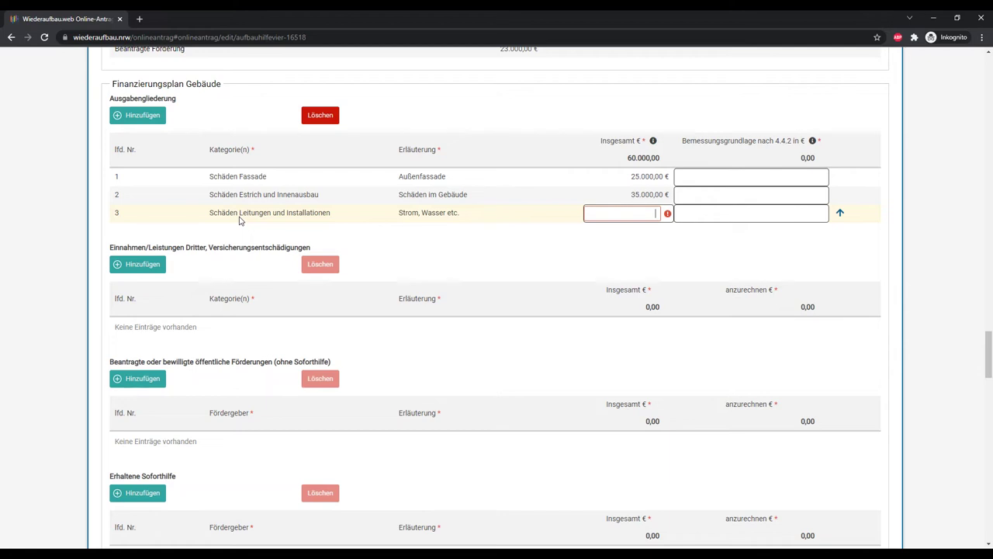
Give row 3 a 20.000 € total, then add row 4: übrige Schäden, Rest laut Gutachten/Schadenaufnahme Versicherung, 7.500 €
{"action": "type", "text": "20000"}
{"action": "key", "text": "Tab"}
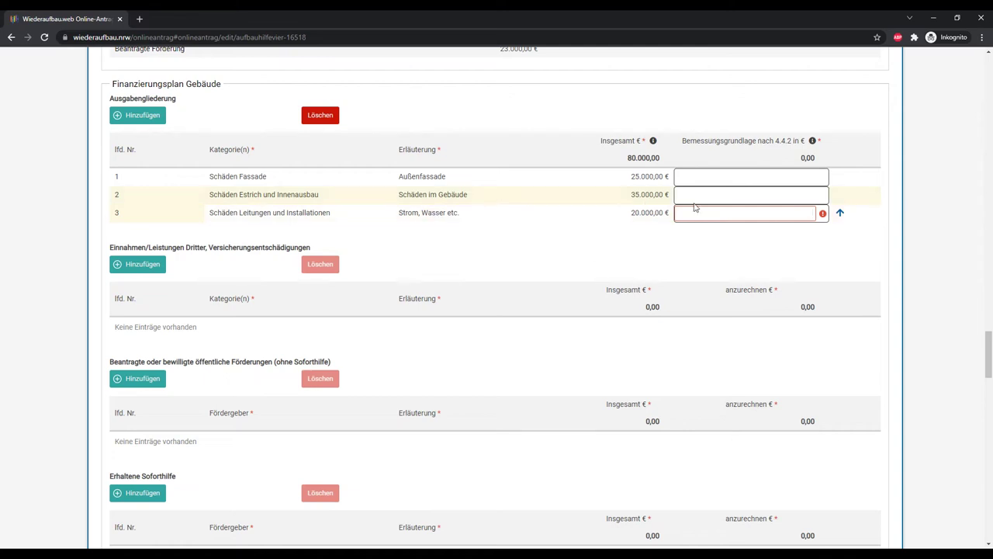
{"action": "mouse_move", "coordinate": [824, 214]}
{"action": "left_click", "coordinate": [146, 123]}
{"action": "left_click", "coordinate": [257, 228]}
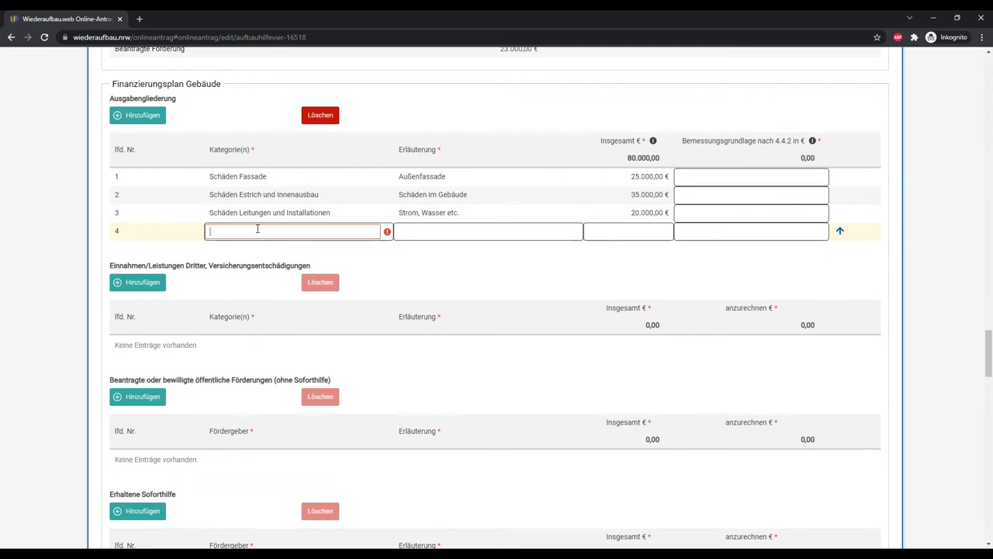
{"action": "type", "text": "übrige Schäden"}
{"action": "key", "text": "Tab"}
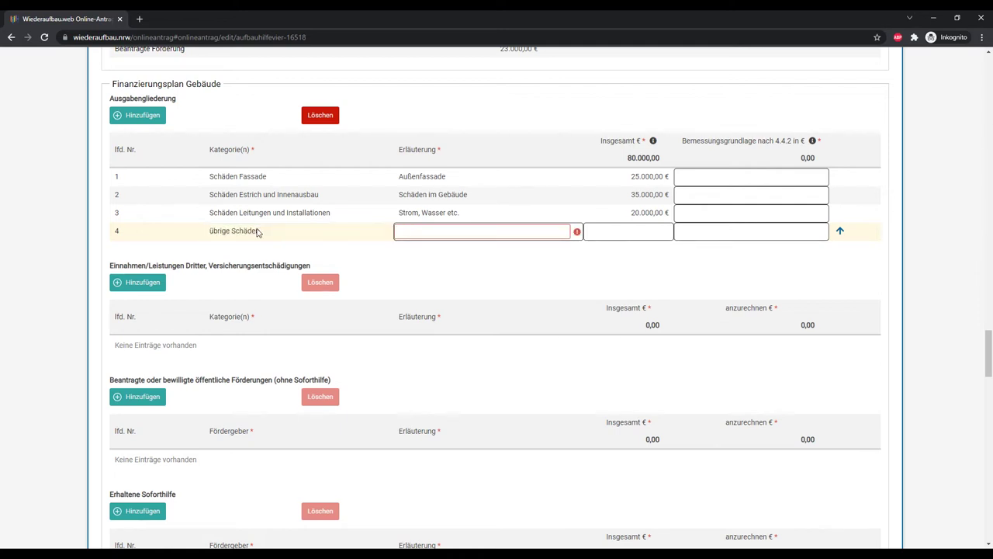
{"action": "type", "text": "Rest laut Gutachten/Schadenauf"}
{"action": "type", "text": "nah"}
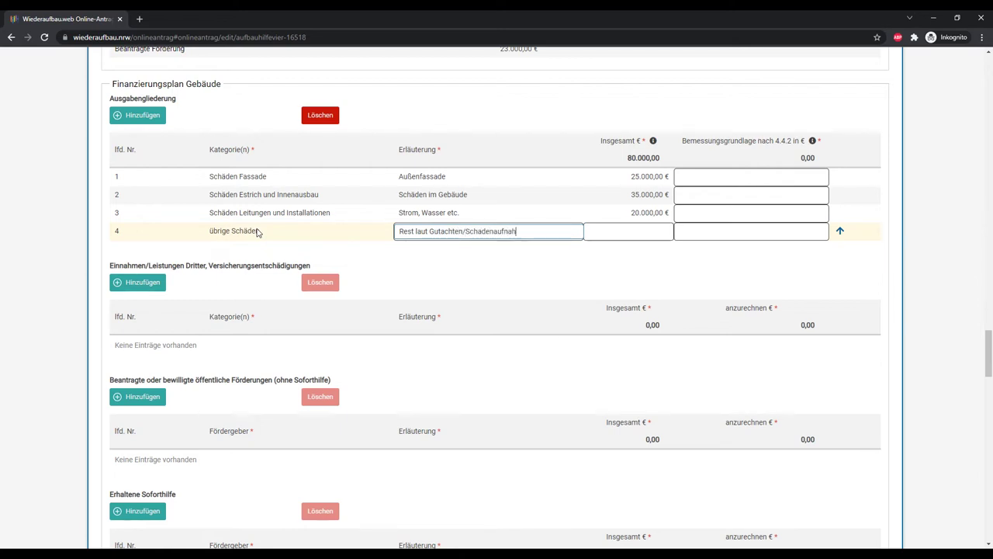
{"action": "type", "text": "me Versicherung"}
{"action": "key", "text": "Tab"}
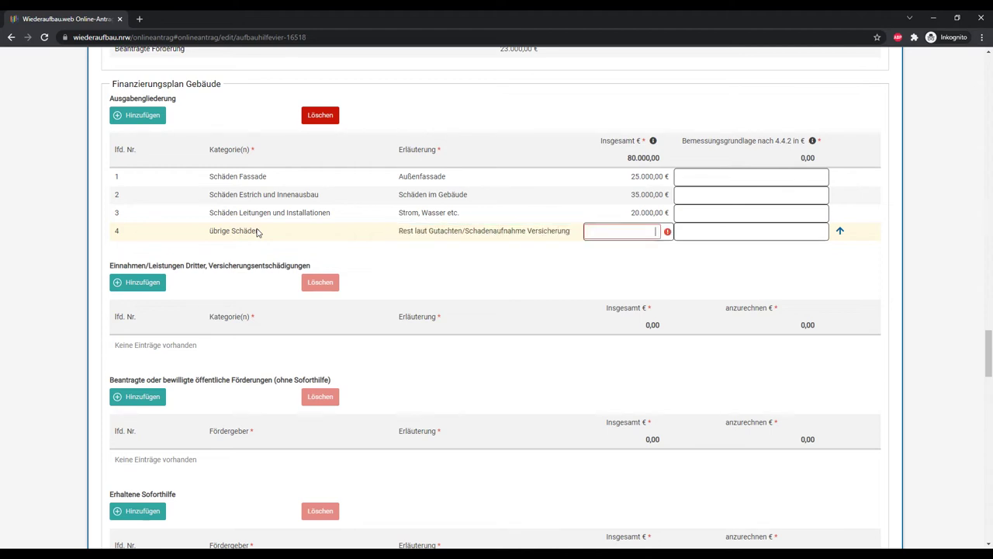
{"action": "type", "text": "7500"}
{"action": "key", "text": "Tab"}
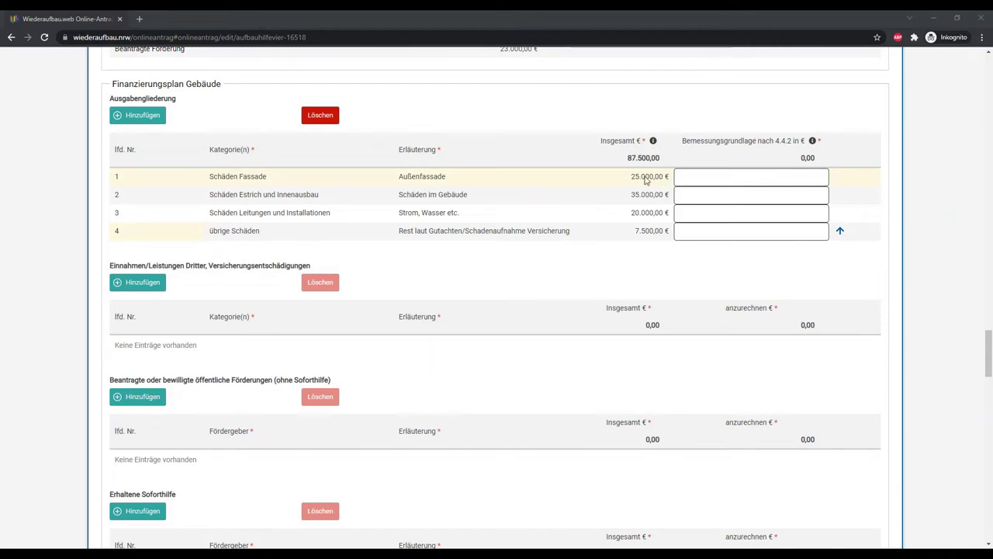
Enter Bemessungsgrundlage 25000, 35000, 20000 and 7500 for expense rows 1–4
{"action": "left_click", "coordinate": [784, 177]}
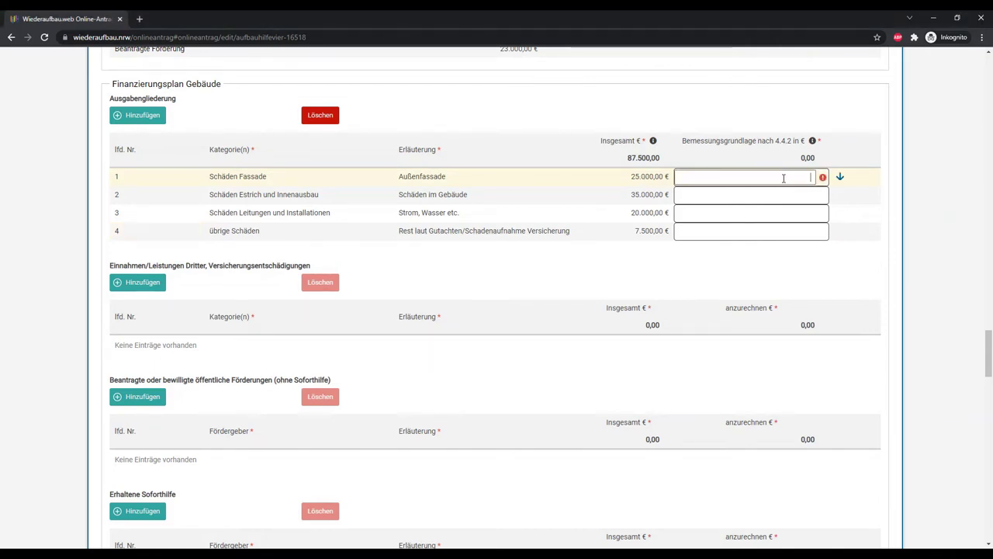
{"action": "type", "text": "25000"}
{"action": "key", "text": "Tab"}
{"action": "key", "text": "Tab"}
{"action": "key", "text": "Tab"}
{"action": "key", "text": "Tab"}
{"action": "key", "text": "Tab"}
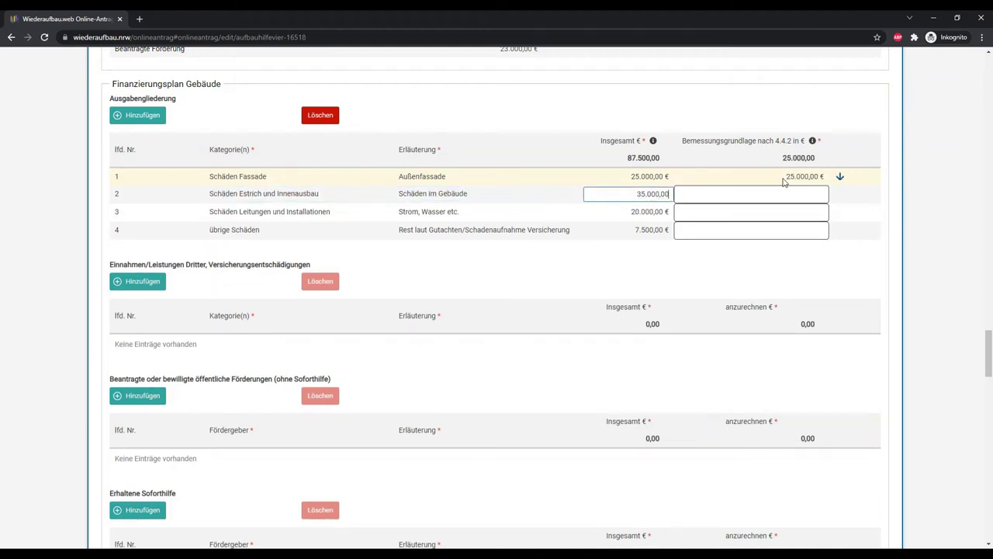
{"action": "type", "text": "35000"}
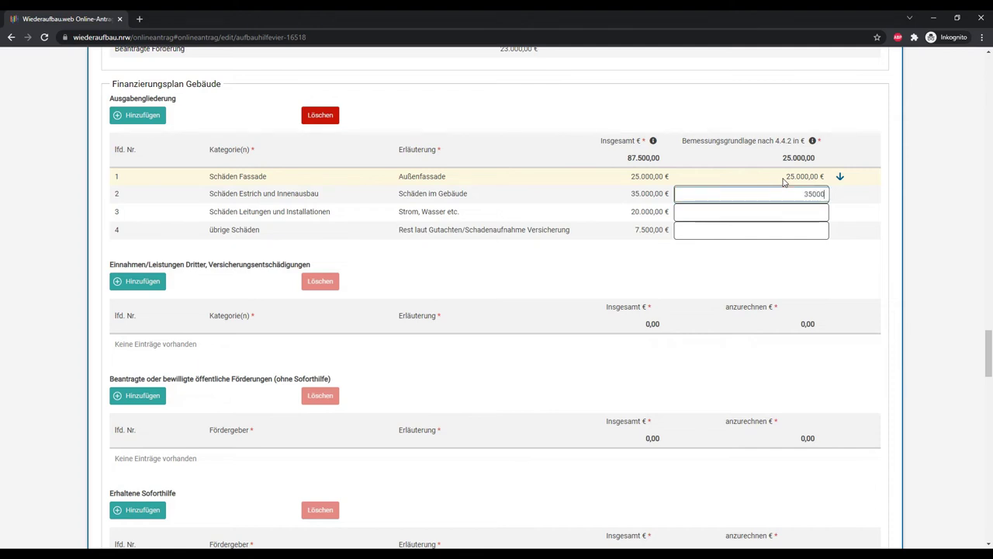
{"action": "key", "text": "Tab"}
{"action": "key", "text": "Tab"}
{"action": "key", "text": "Tab"}
{"action": "key", "text": "Tab"}
{"action": "key", "text": "Tab"}
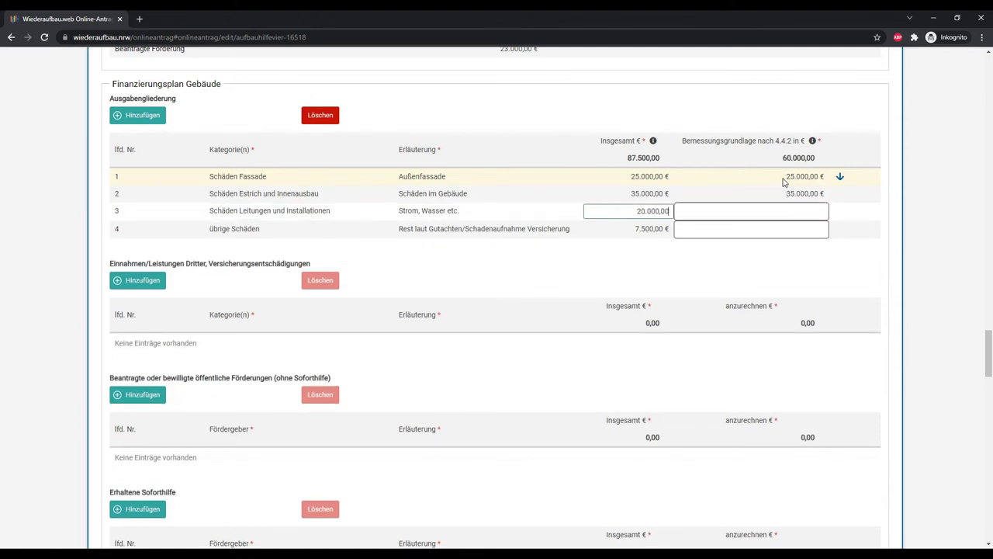
{"action": "type", "text": "20000"}
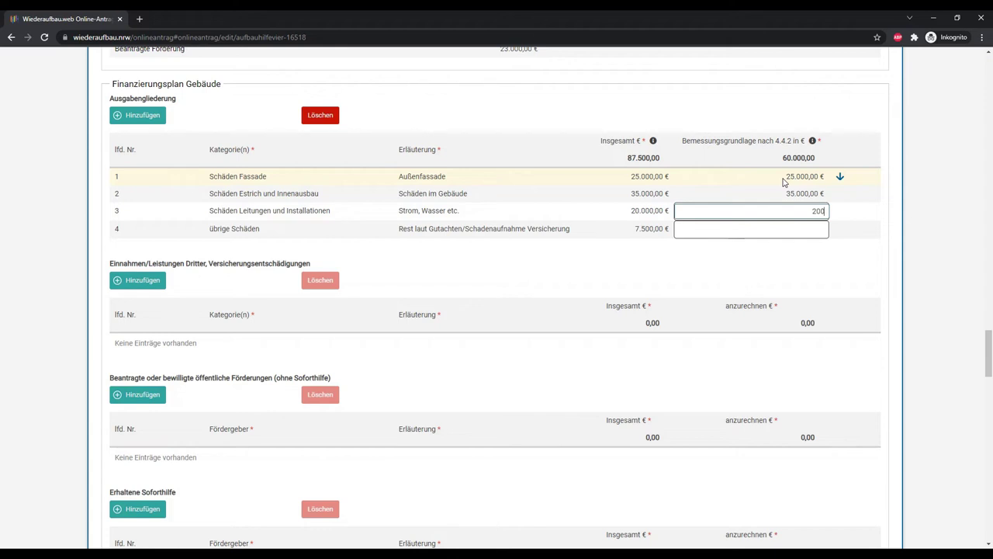
{"action": "key", "text": "Tab"}
{"action": "key", "text": "Tab"}
{"action": "key", "text": "Tab"}
{"action": "key", "text": "Tab"}
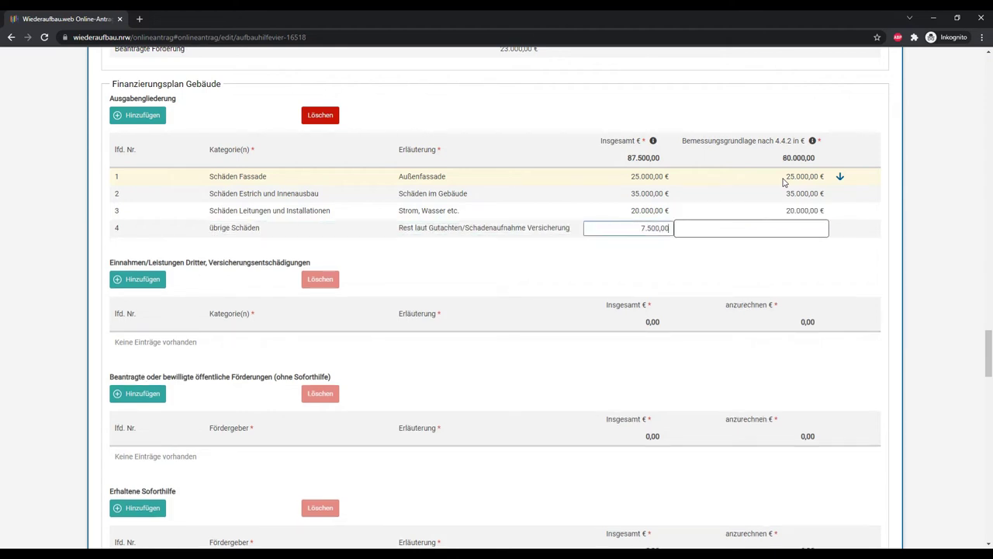
{"action": "key", "text": "Tab"}
{"action": "type", "text": "7500"}
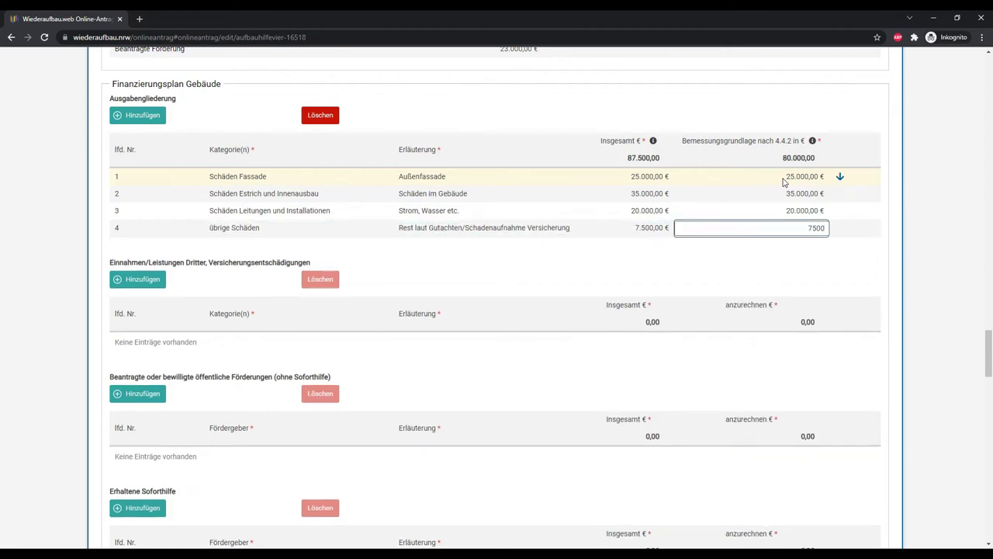
{"action": "key", "text": "Tab"}
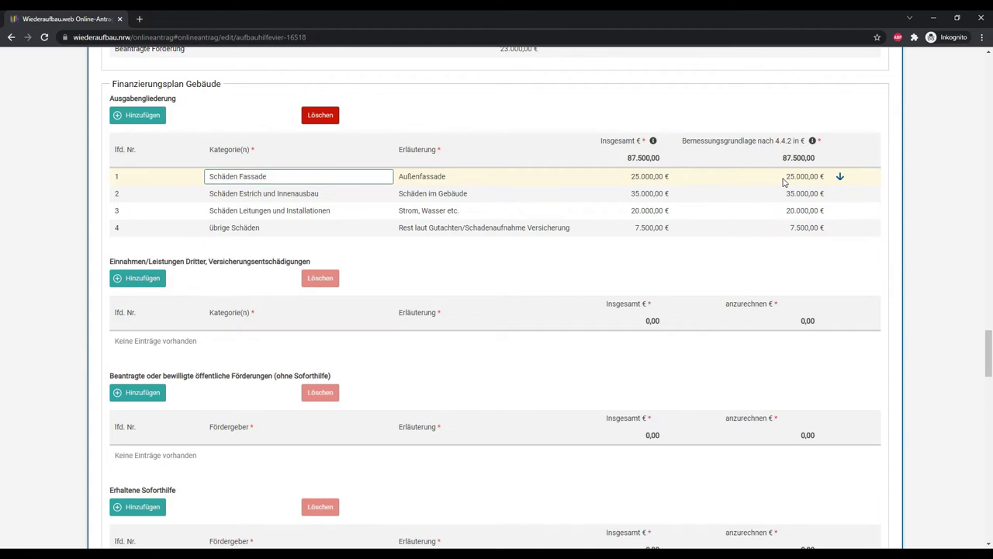
{"action": "left_click_drag", "start_coordinate": [989, 339], "coordinate": [990, 351]}
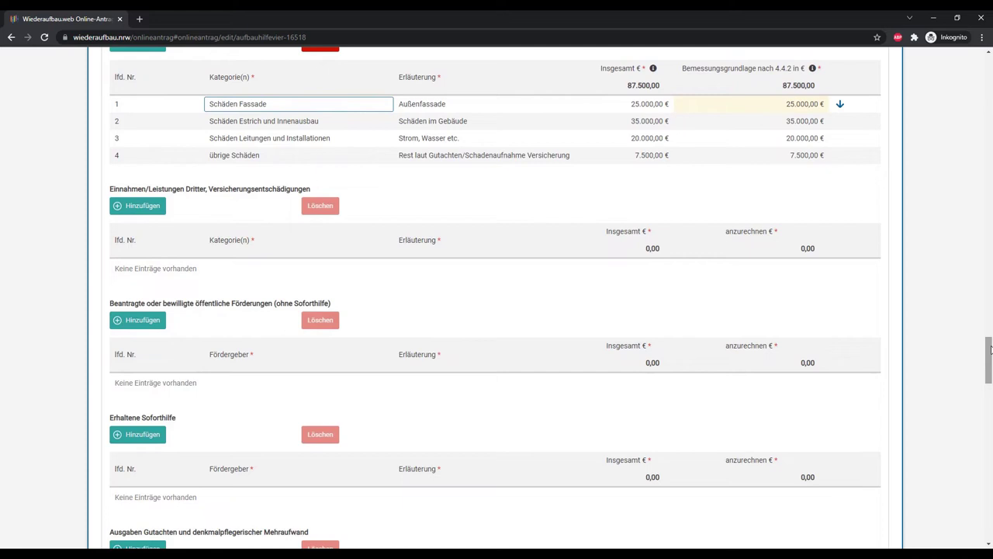
Add a third-party income row: Versicherungsleistungen, laut Deckungszusage, 50.000,00 €
{"action": "left_click", "coordinate": [137, 206]}
{"action": "left_click", "coordinate": [243, 267]}
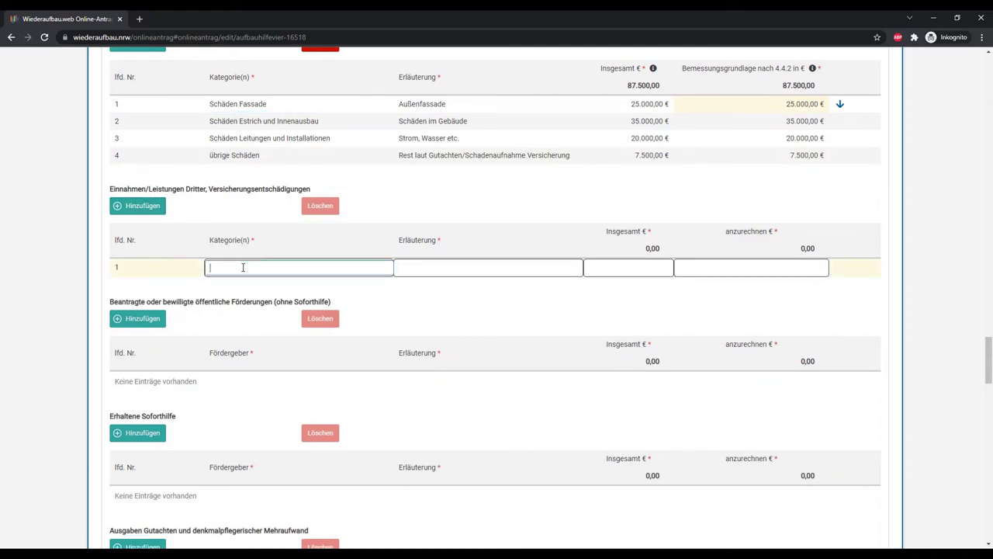
{"action": "type", "text": "Versicherungsleistungen"}
{"action": "key", "text": "Tab"}
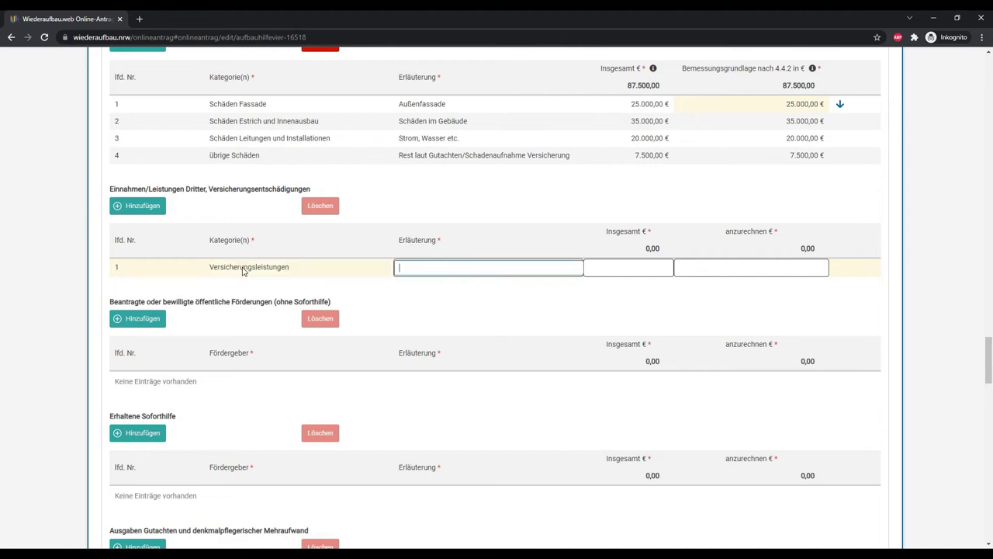
{"action": "type", "text": "laut Deckungszusage"}
{"action": "key", "text": "Tab"}
{"action": "type", "text": "50000"}
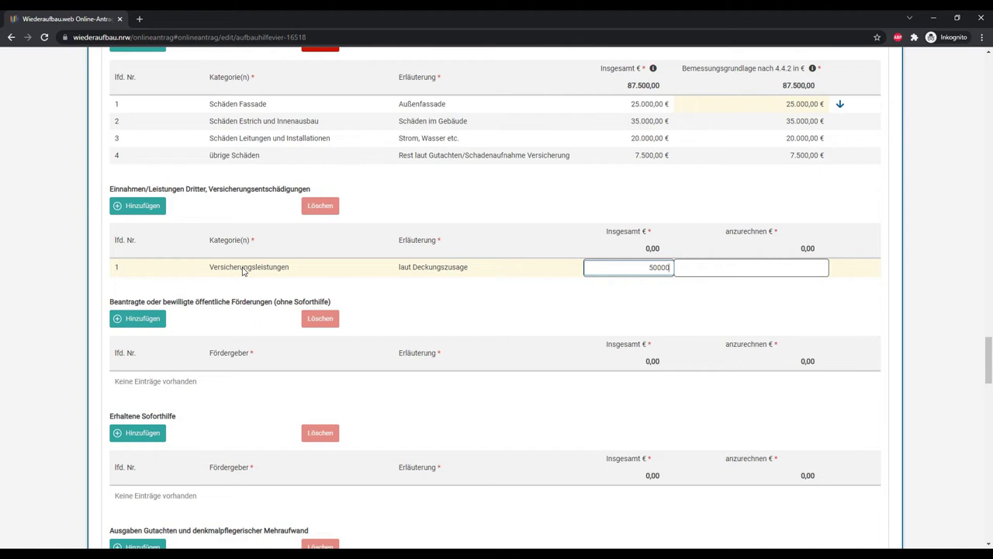
{"action": "key", "text": "Tab"}
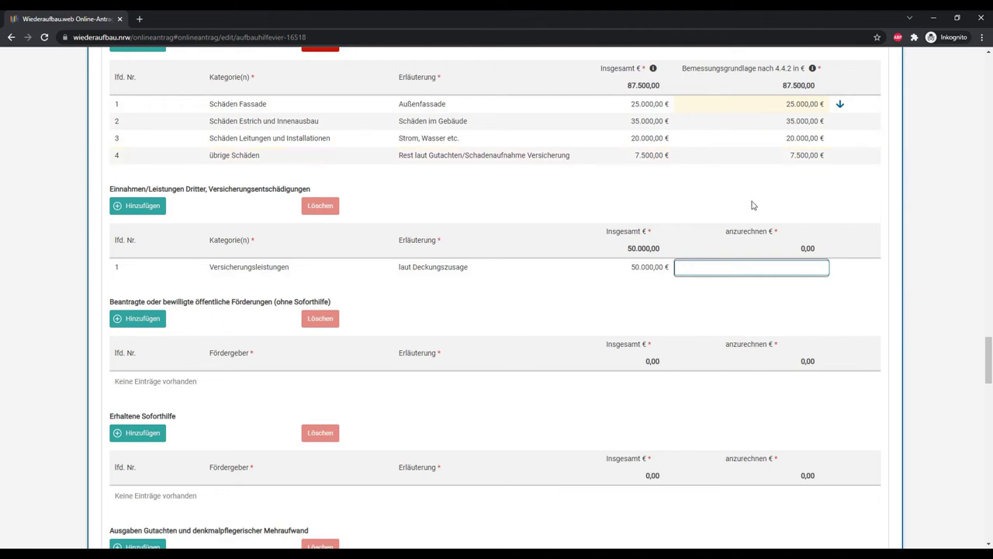
Set the amount to be credited to 32.500,00 €, correcting the mistyped 17500
{"action": "left_click", "coordinate": [795, 269]}
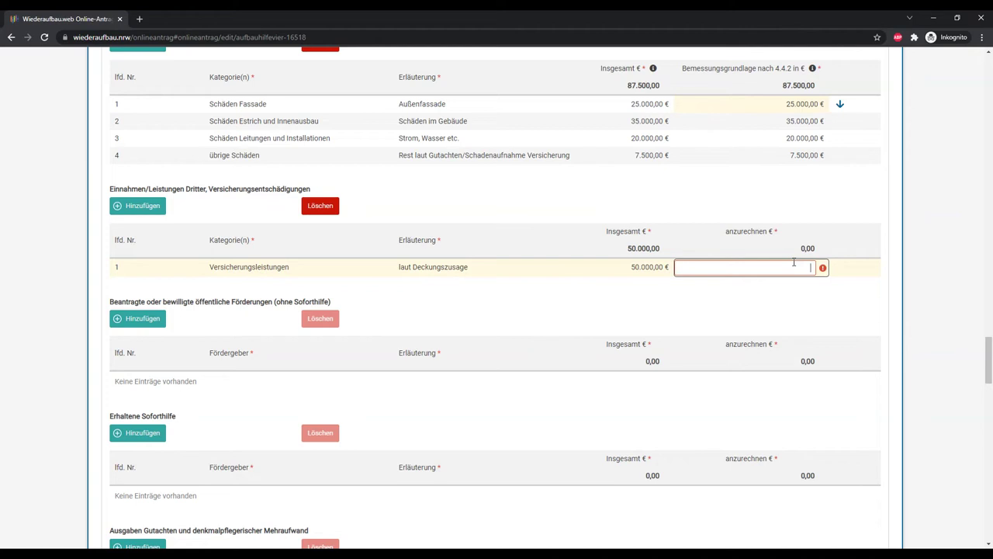
{"action": "type", "text": "17500"}
{"action": "left_click_drag", "start_coordinate": [802, 265], "coordinate": [827, 267]}
{"action": "key", "text": "BackSpace"}
{"action": "type", "text": "32500"}
{"action": "key", "text": "Tab"}
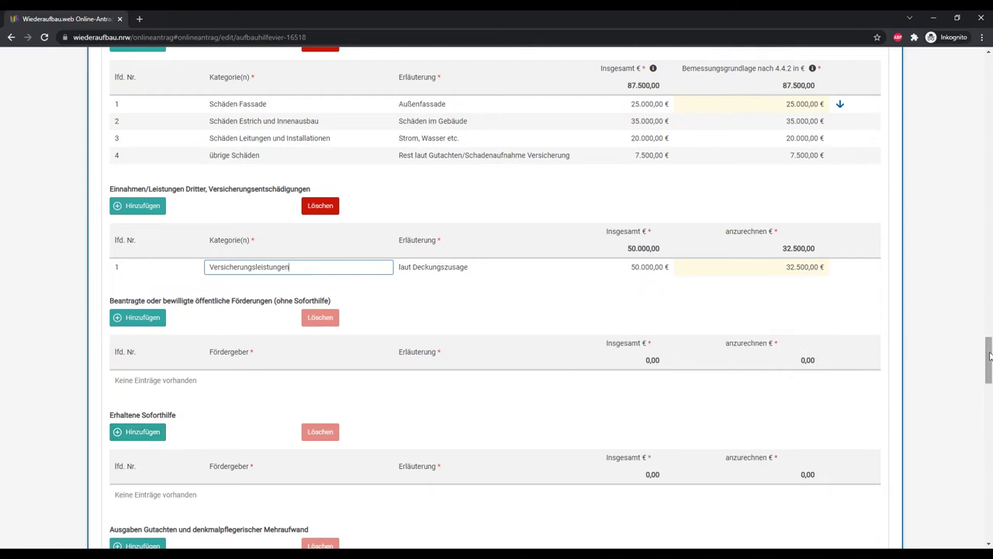
{"action": "left_click_drag", "start_coordinate": [988, 353], "coordinate": [989, 314]}
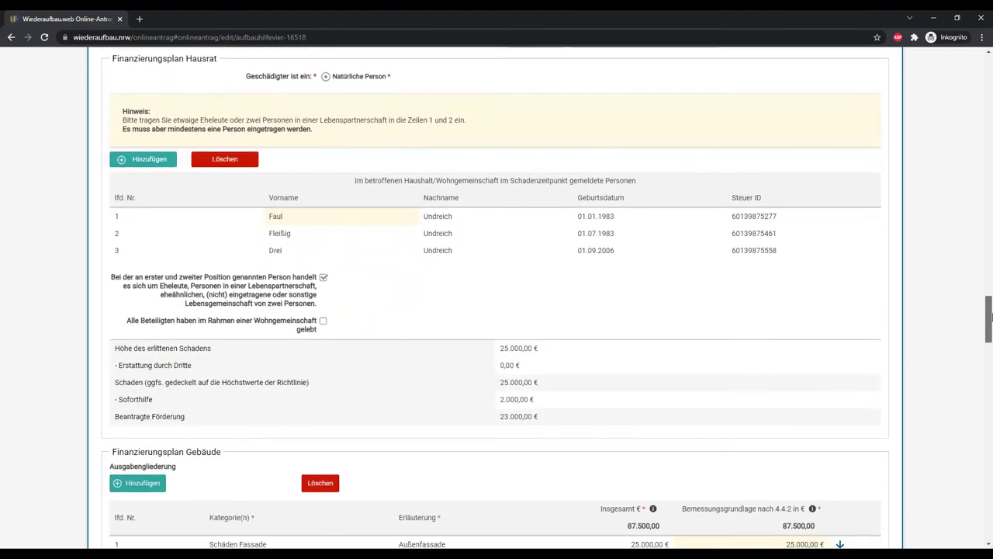
{"action": "left_click", "coordinate": [521, 402]}
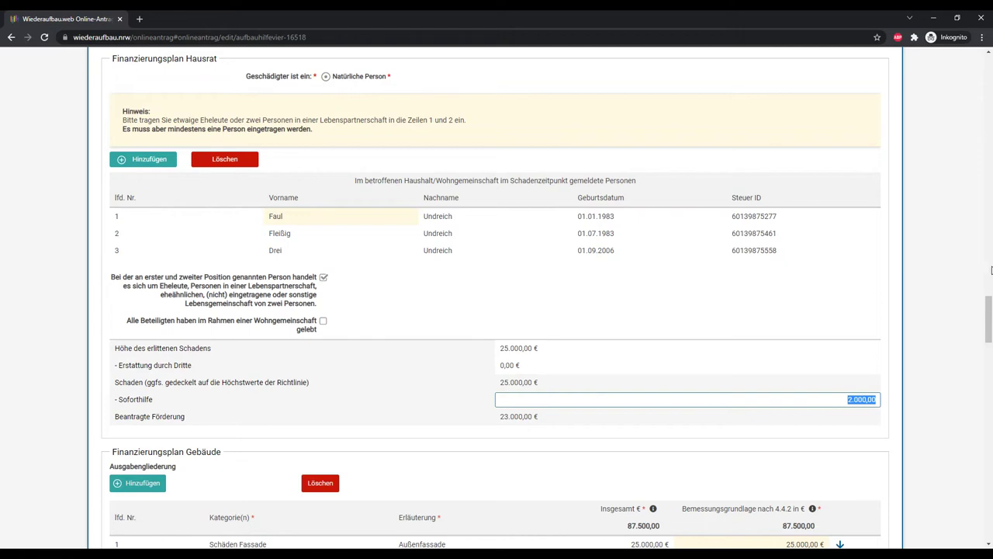
{"action": "left_click_drag", "start_coordinate": [990, 308], "coordinate": [990, 364]}
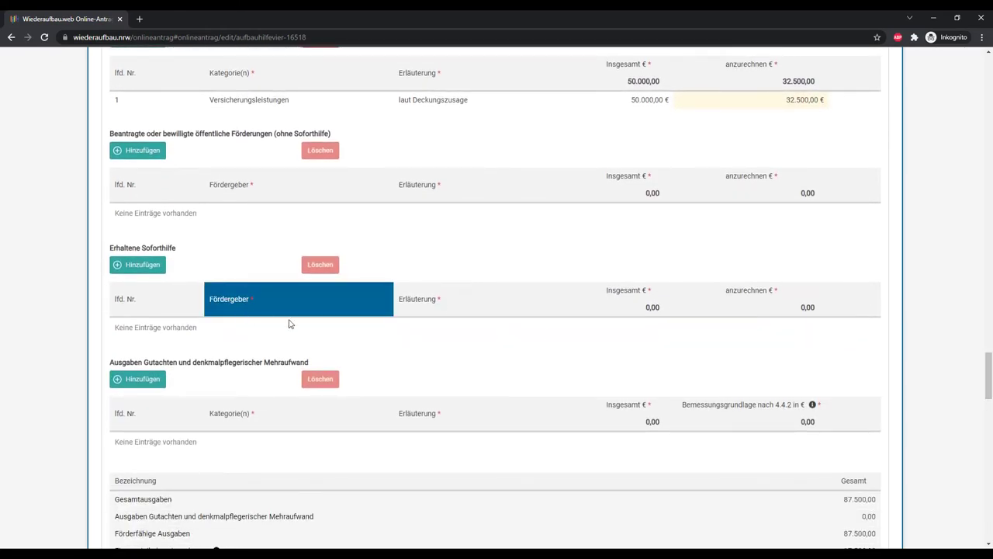
Add a Gutachten row: Schadengutachten, 'bei Schäden über 50 TEUR', 2.500 total and assessment basis
{"action": "left_click", "coordinate": [143, 386]}
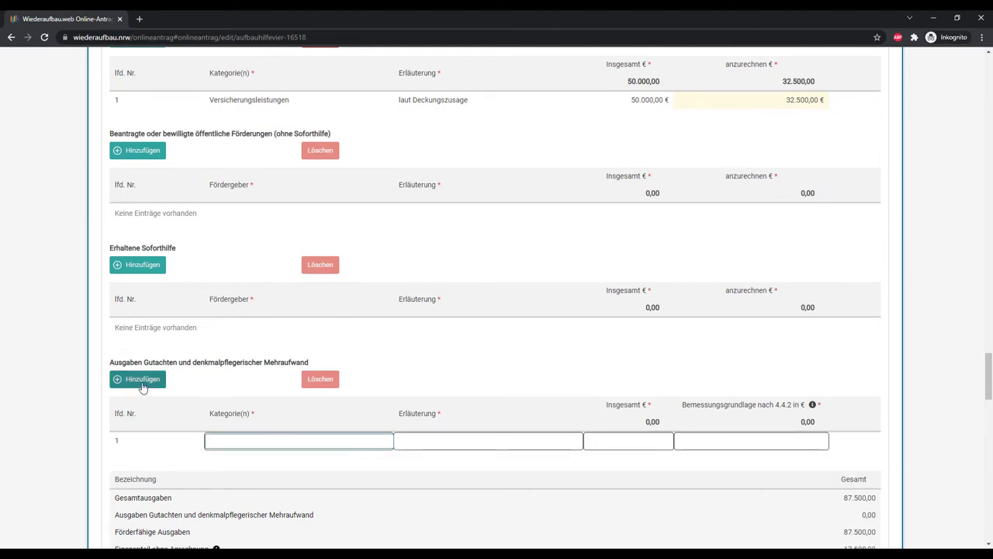
{"action": "type", "text": "Schadengutachten"}
{"action": "key", "text": "Tab"}
{"action": "type", "text": "bei Sch"}
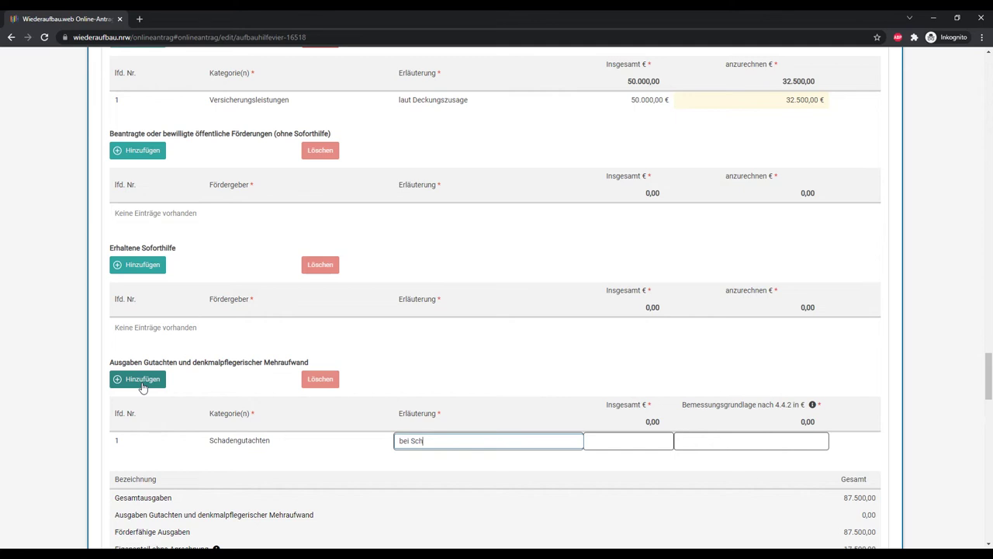
{"action": "type", "text": "äden über 50 TEUR"}
{"action": "key", "text": "Tab"}
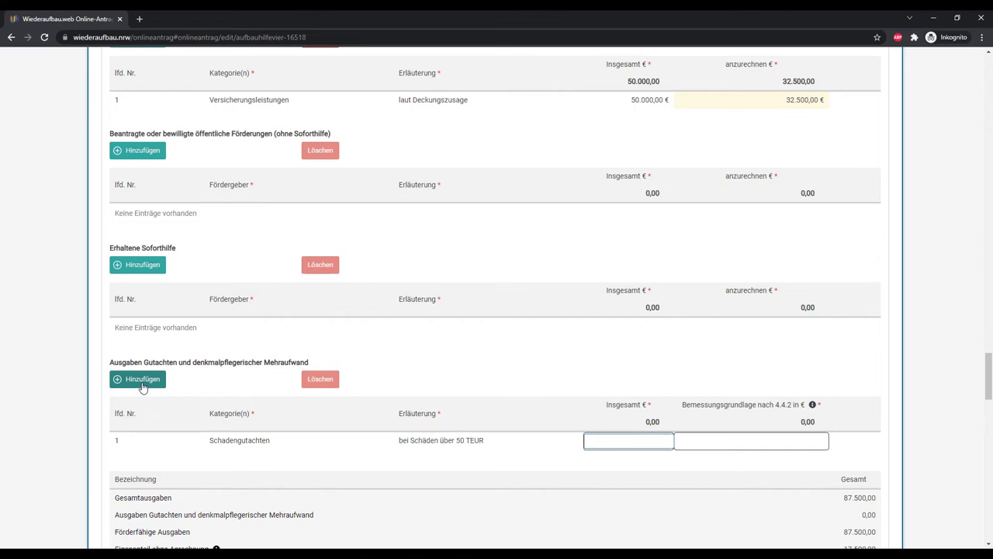
{"action": "type", "text": "2500"}
{"action": "key", "text": "Tab"}
{"action": "type", "text": "2500"}
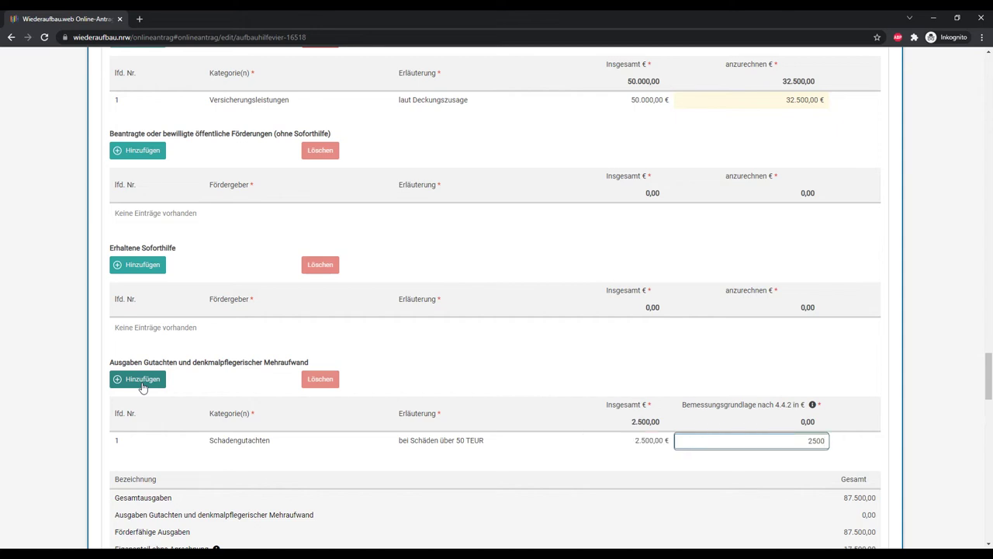
{"action": "key", "text": "Tab"}
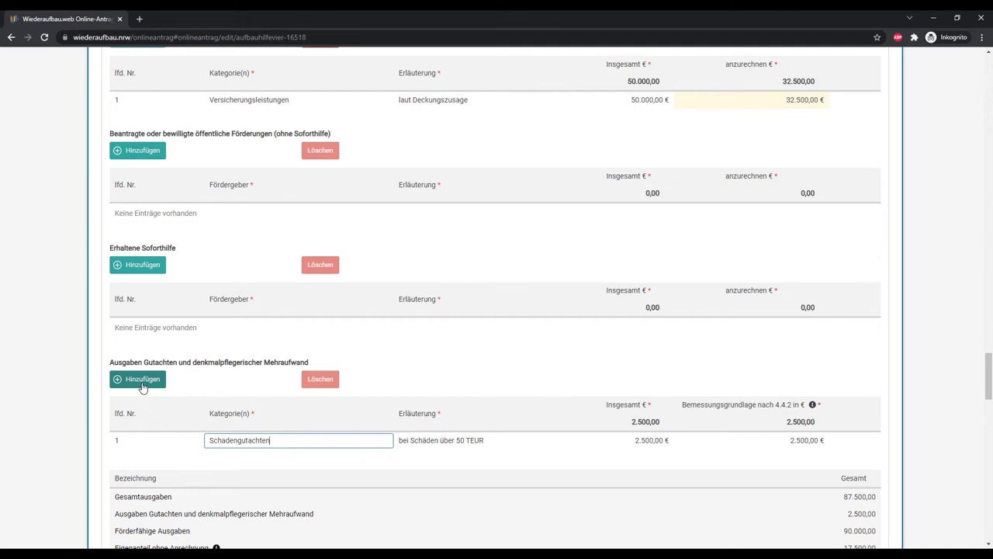
Add a second row: Gutachten Steuerberater, 'Einkommenseinbußen wegen Mietausfall', 1.500 total and assessment basis
{"action": "left_click", "coordinate": [143, 384]}
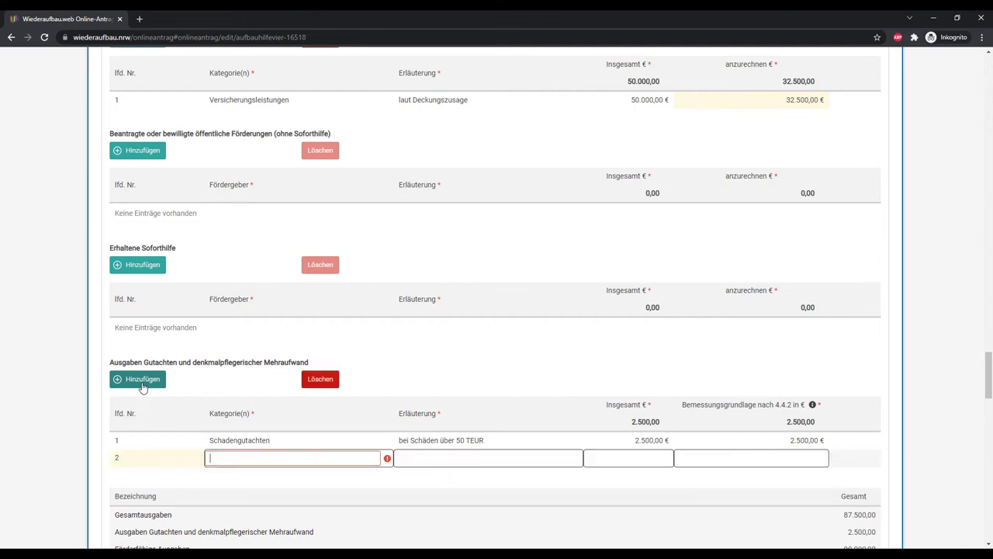
{"action": "left_click", "coordinate": [234, 459]}
{"action": "type", "text": "Gutachten St"}
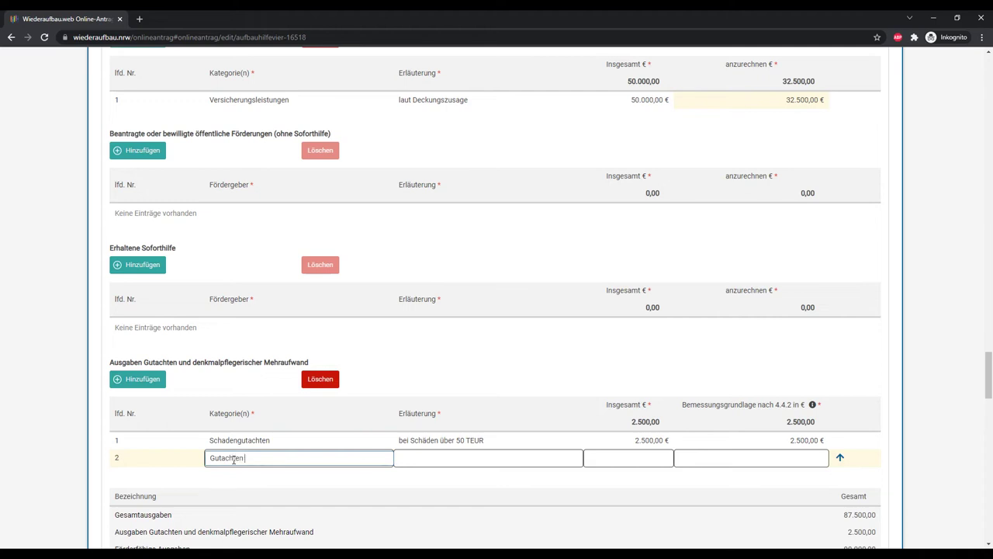
{"action": "type", "text": "euerberater"}
{"action": "key", "text": "Tab"}
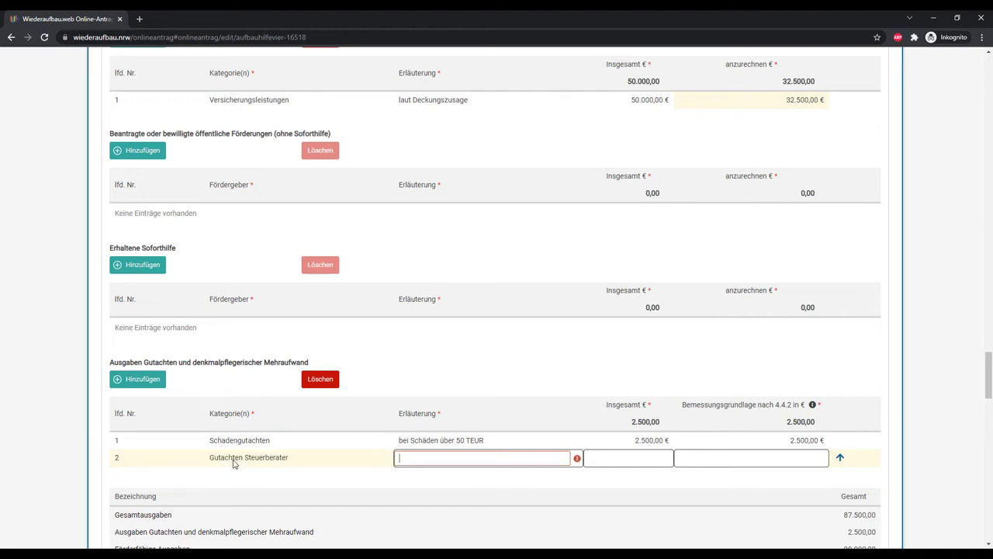
{"action": "type", "text": "Einkommenseinbußen wegen "}
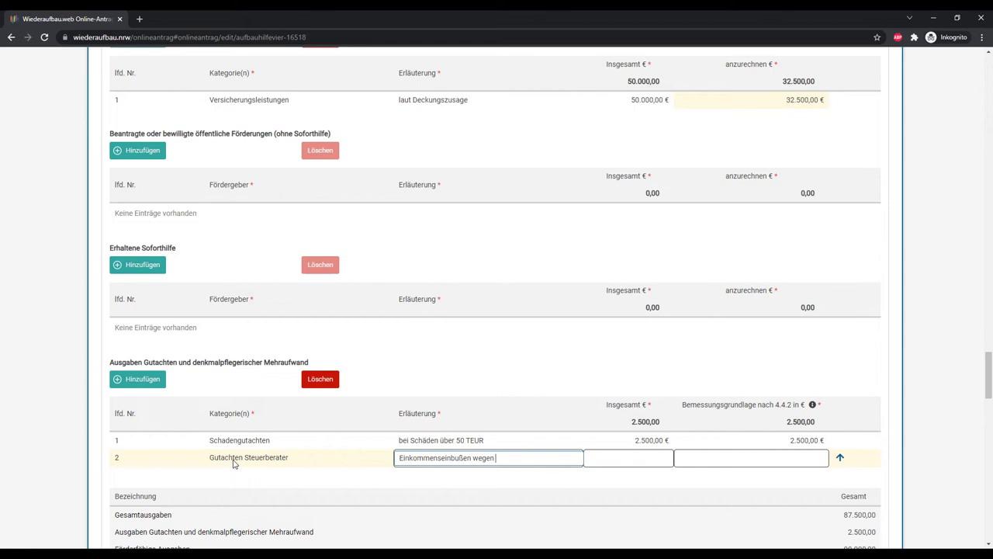
{"action": "type", "text": "Mietausfall"}
{"action": "key", "text": "Tab"}
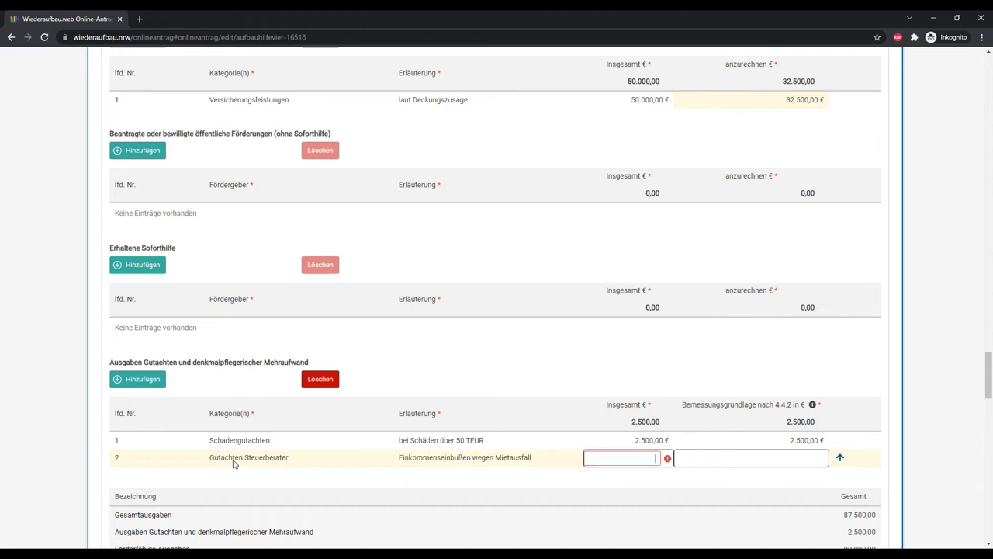
{"action": "type", "text": "1500"}
{"action": "key", "text": "Tab"}
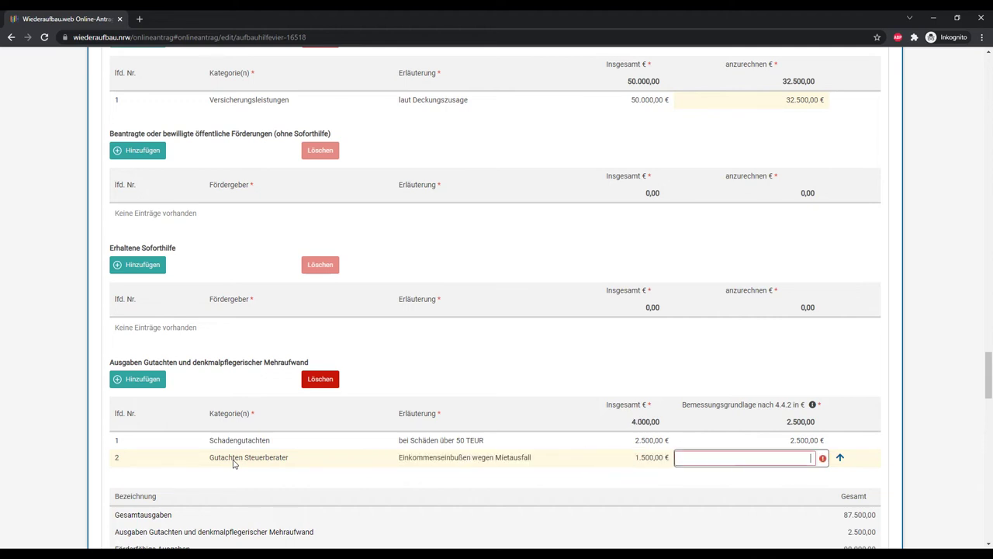
{"action": "type", "text": "1.500"}
{"action": "key", "text": "Tab"}
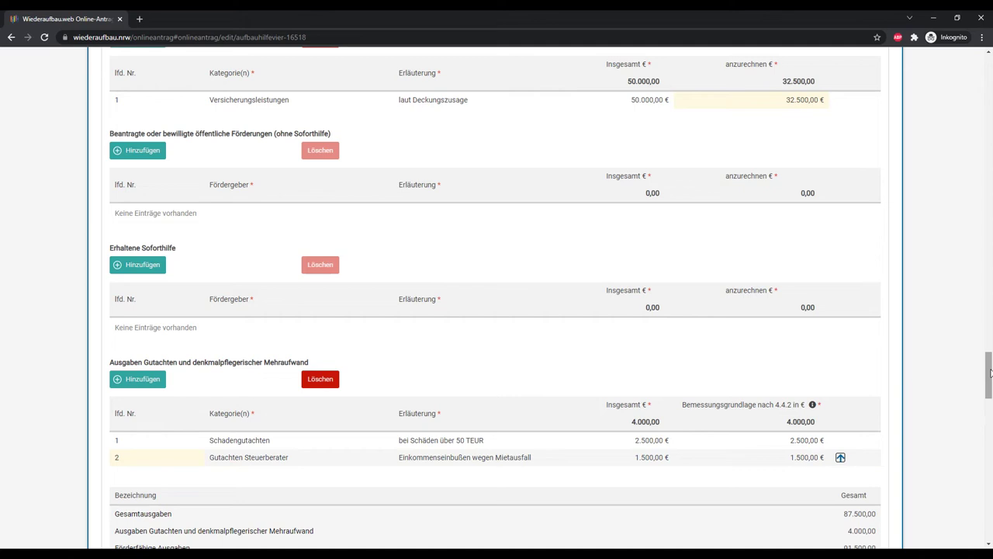
{"action": "left_click_drag", "start_coordinate": [990, 373], "coordinate": [990, 401]}
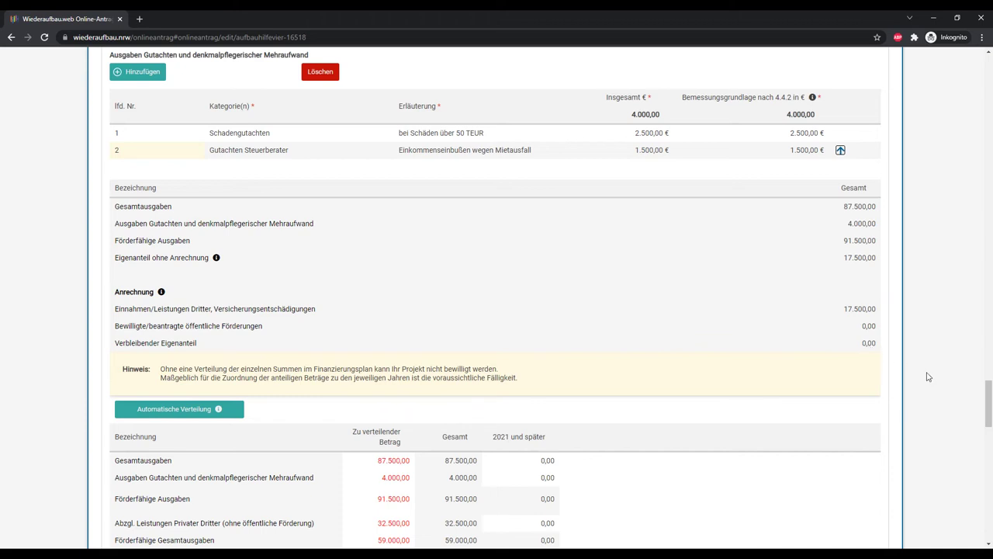
Scroll down past the financing tables to the end of the form
{"action": "left_click_drag", "start_coordinate": [989, 396], "coordinate": [989, 421]}
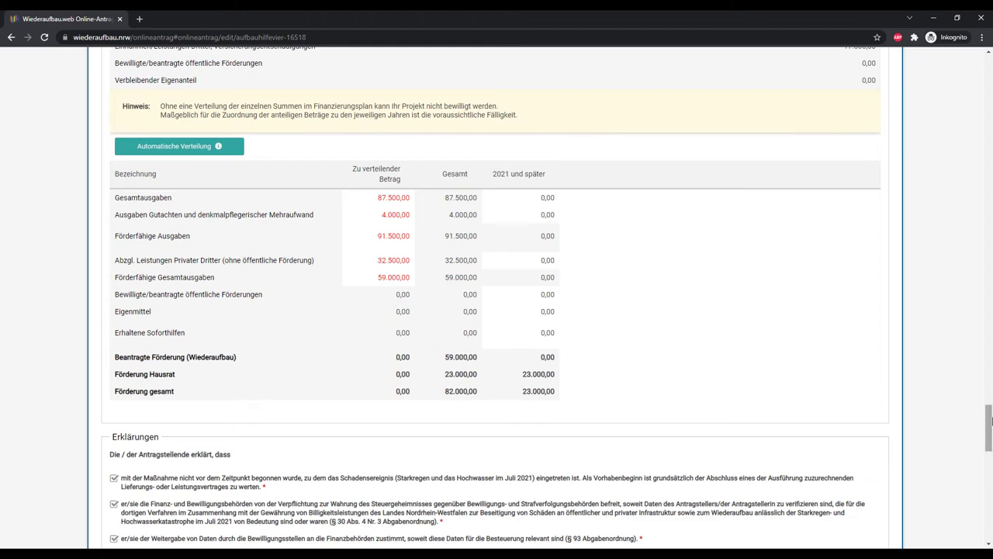
{"action": "left_click_drag", "start_coordinate": [990, 419], "coordinate": [990, 516]}
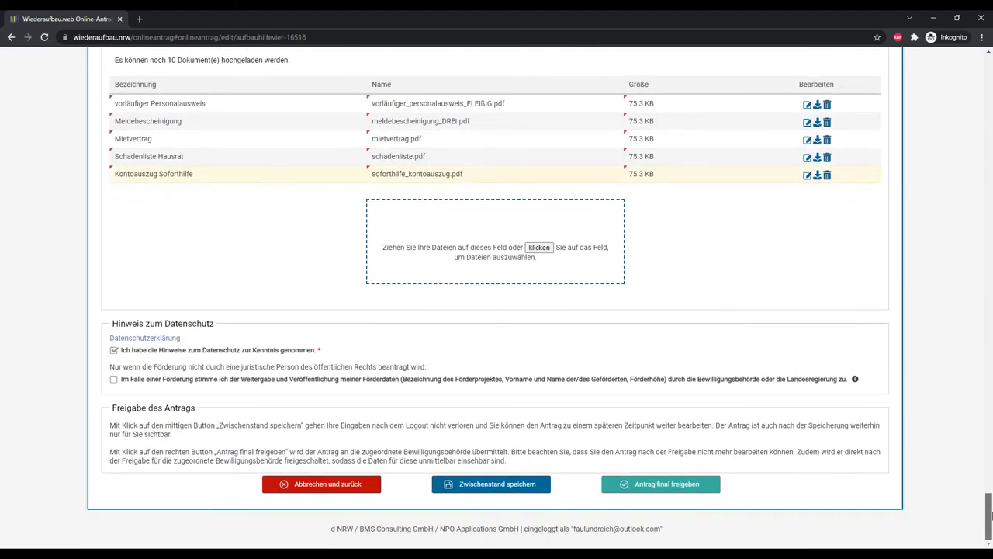
Save the draft with Zwischenstand speichern, then return to the document upload section
{"action": "left_click", "coordinate": [490, 483]}
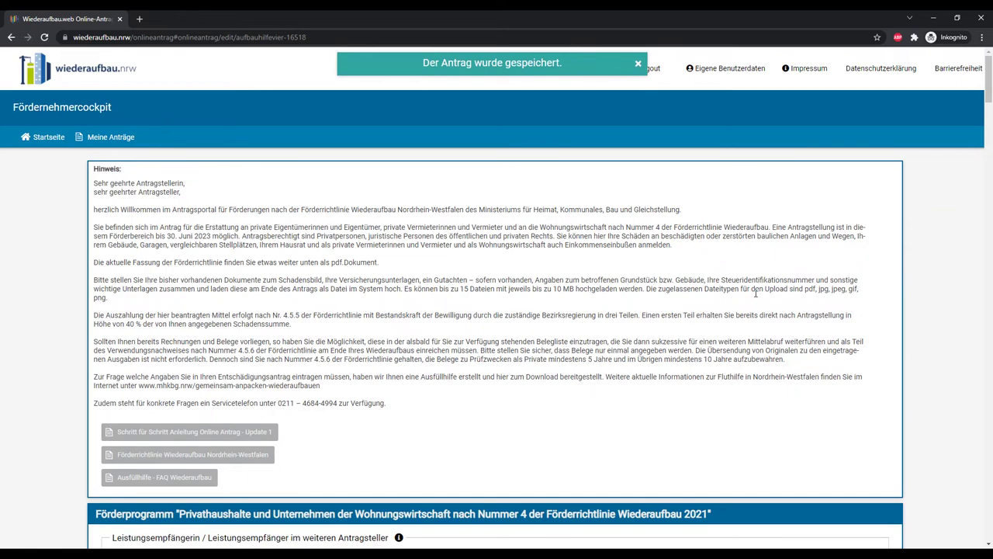
{"action": "left_click_drag", "start_coordinate": [990, 79], "coordinate": [990, 508]}
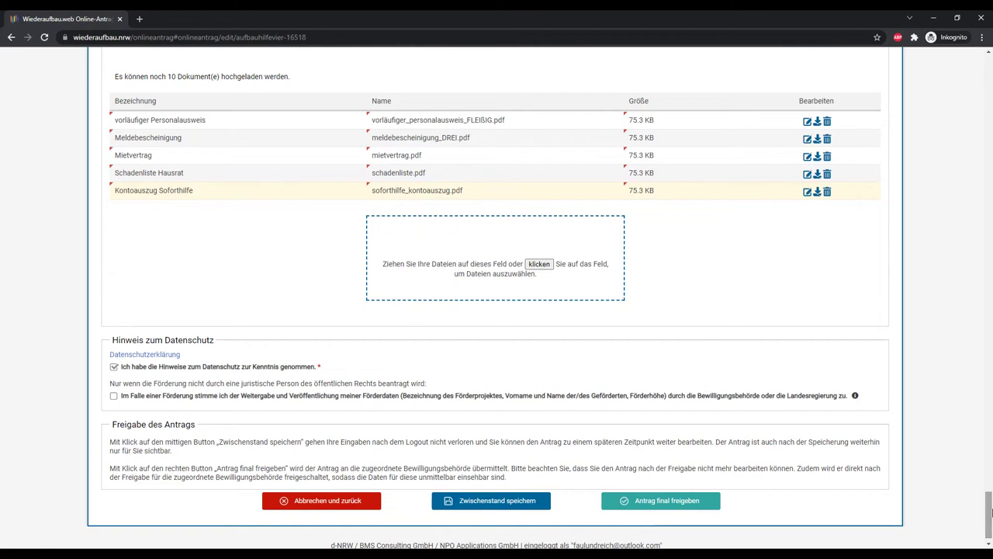
Upload grundbuchblatt.pdf from the eigentum folder, labelled 'Auszug Grundbuch, Eigentum'
{"action": "left_click", "coordinate": [540, 265]}
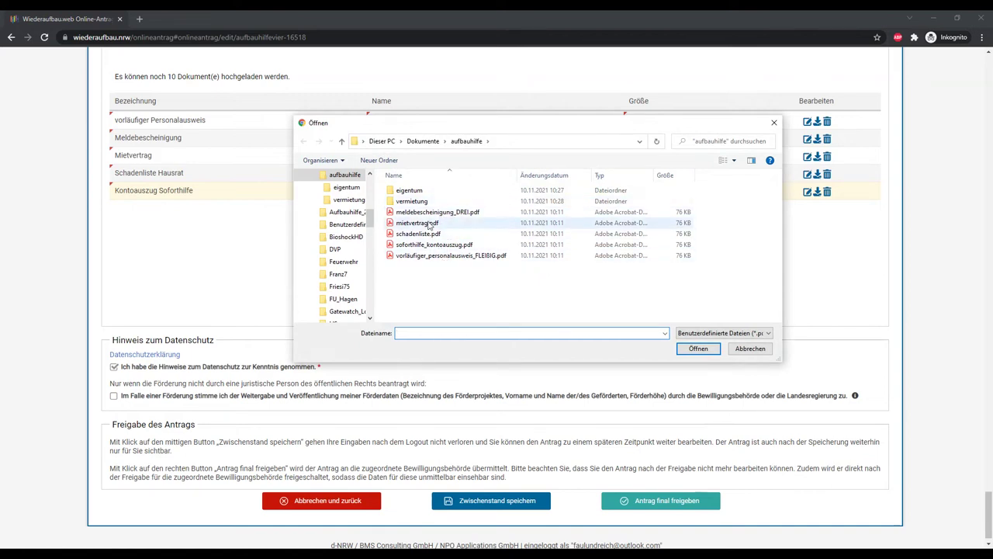
{"action": "double_click", "coordinate": [415, 191]}
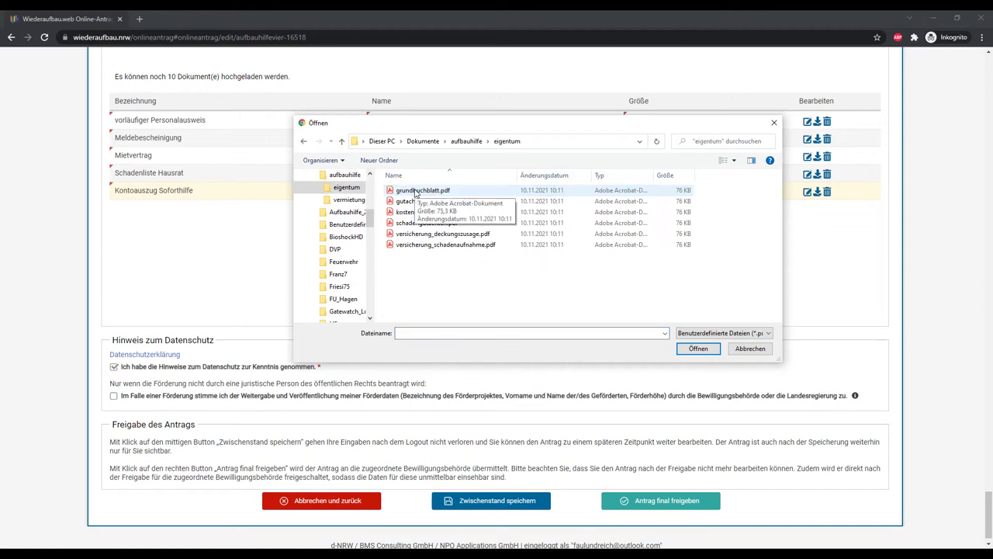
{"action": "left_click", "coordinate": [415, 191]}
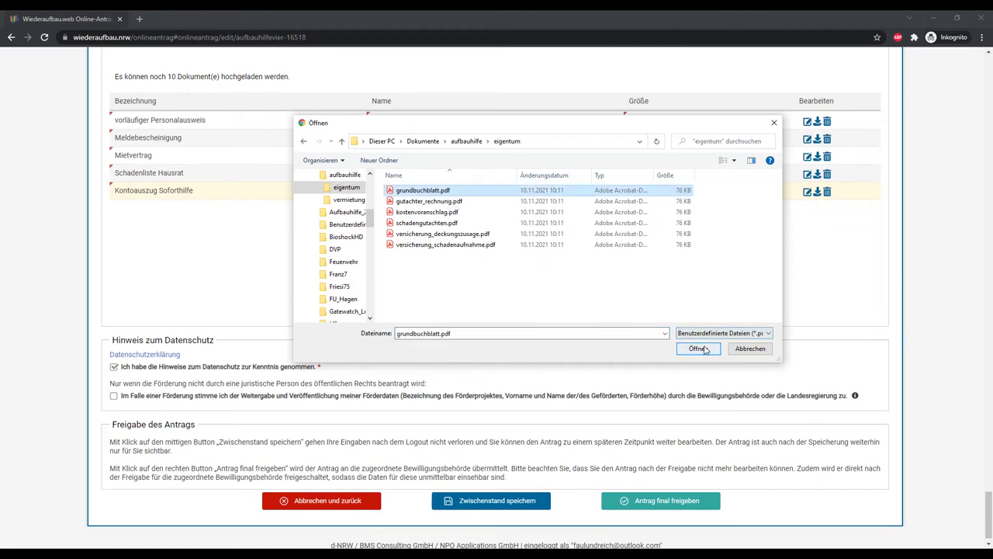
{"action": "left_click", "coordinate": [698, 348]}
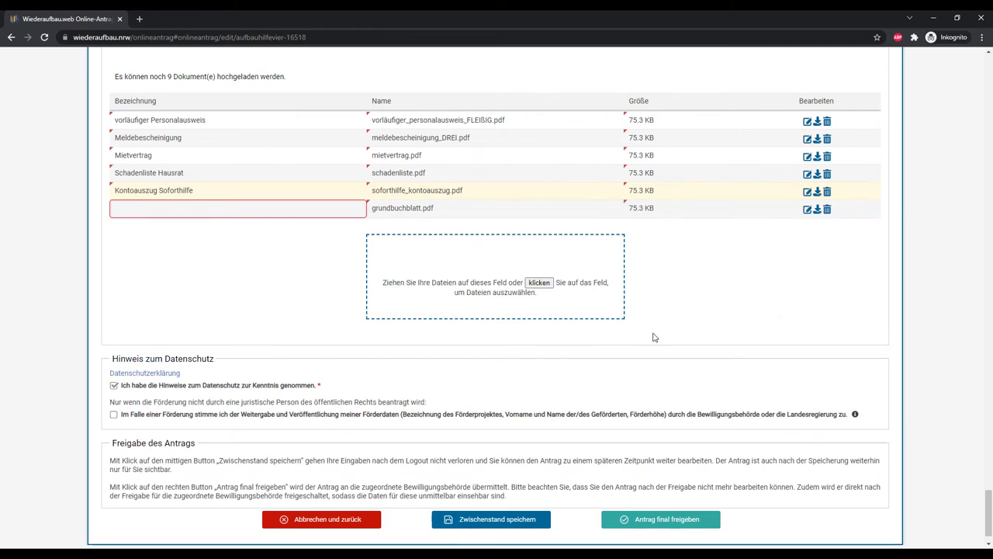
{"action": "scroll", "coordinate": [654, 336], "scroll_direction": "down", "scroll_amount": 1}
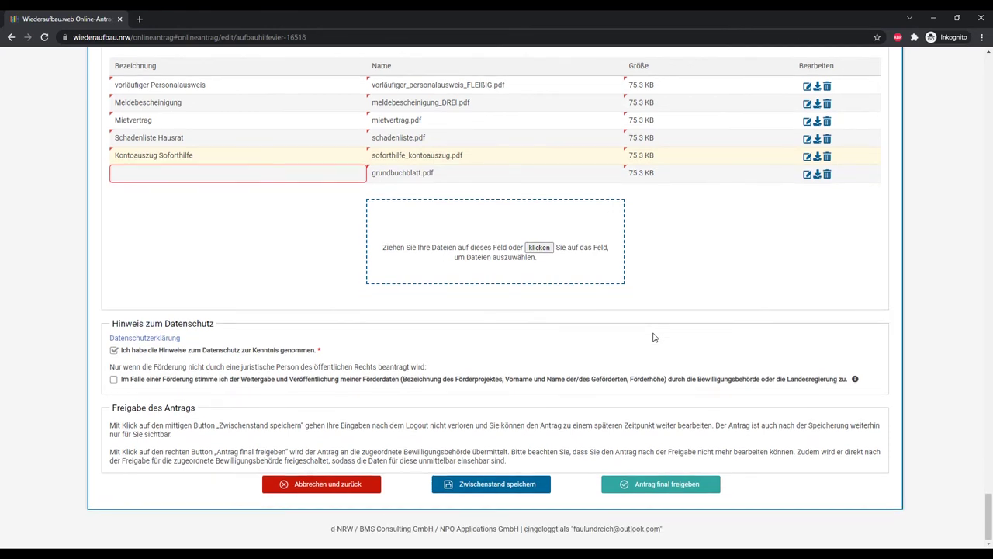
{"action": "left_click", "coordinate": [231, 175]}
{"action": "type", "text": "Auszug Grundbuch, Eigentum"}
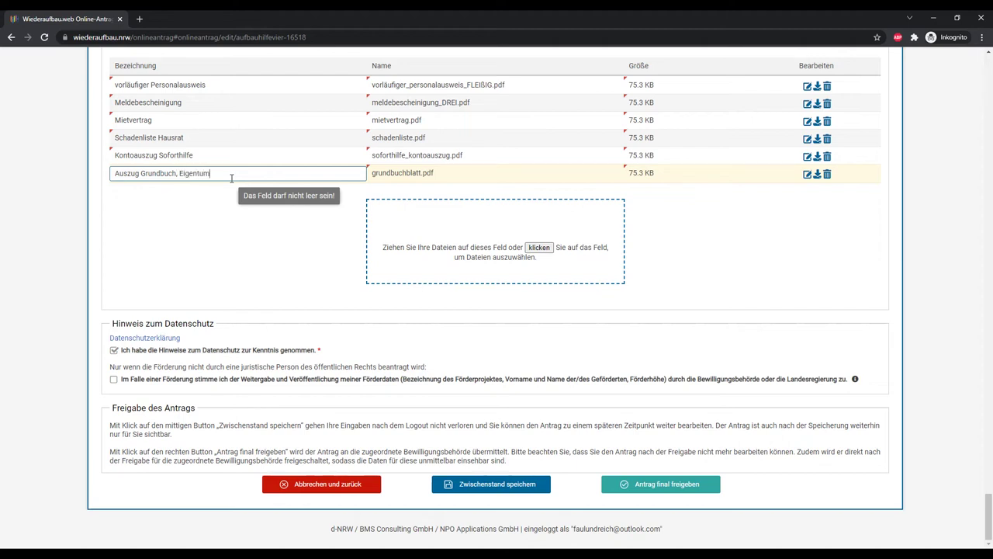
{"action": "left_click", "coordinate": [231, 183]}
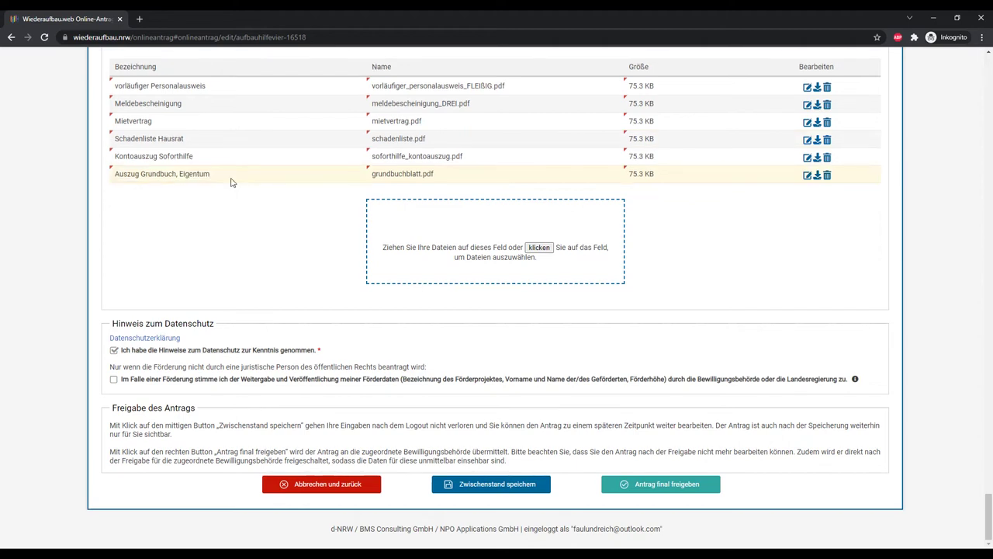
Upload versicherung_deckungszusage.pdf, labelled 'Deckungszusage Versicherungsleistung'
{"action": "left_click", "coordinate": [541, 248]}
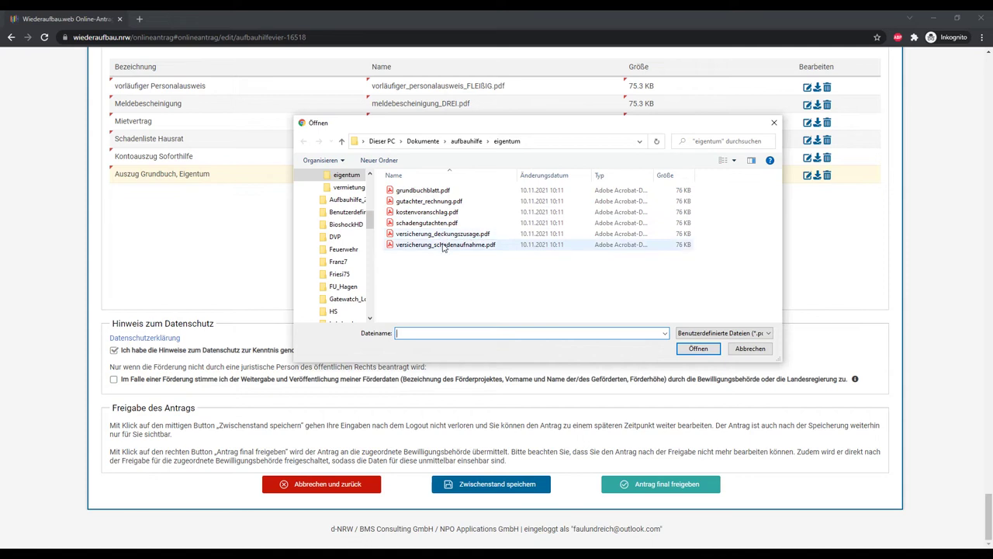
{"action": "left_click", "coordinate": [440, 234]}
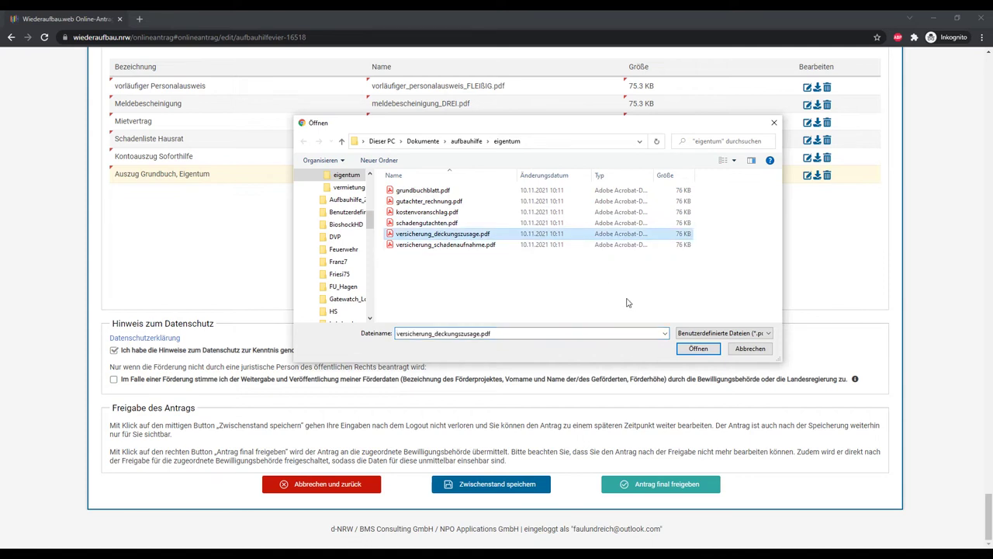
{"action": "left_click", "coordinate": [695, 349]}
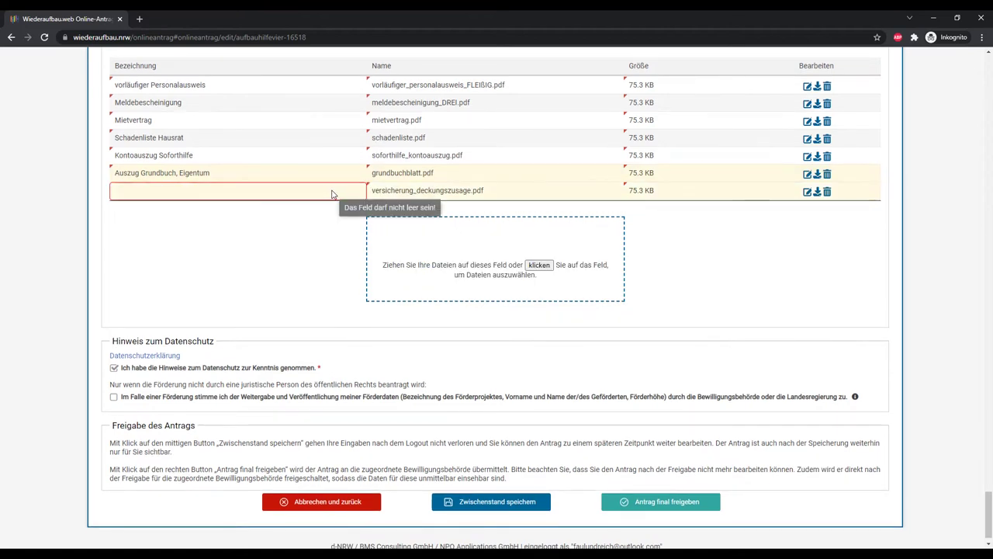
{"action": "left_click", "coordinate": [332, 192]}
{"action": "type", "text": "Deckungszusage Versicherungsleistung"}
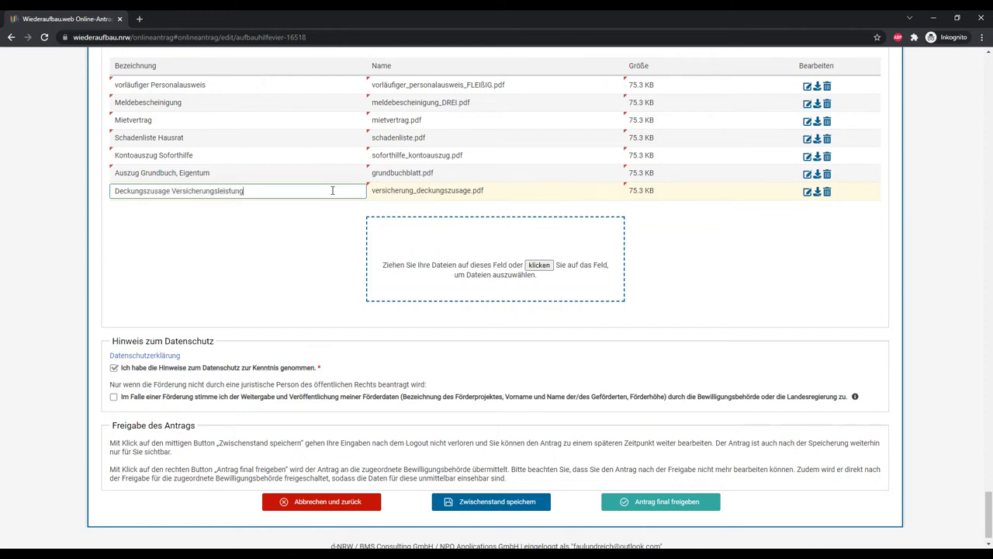
{"action": "key", "text": "Return"}
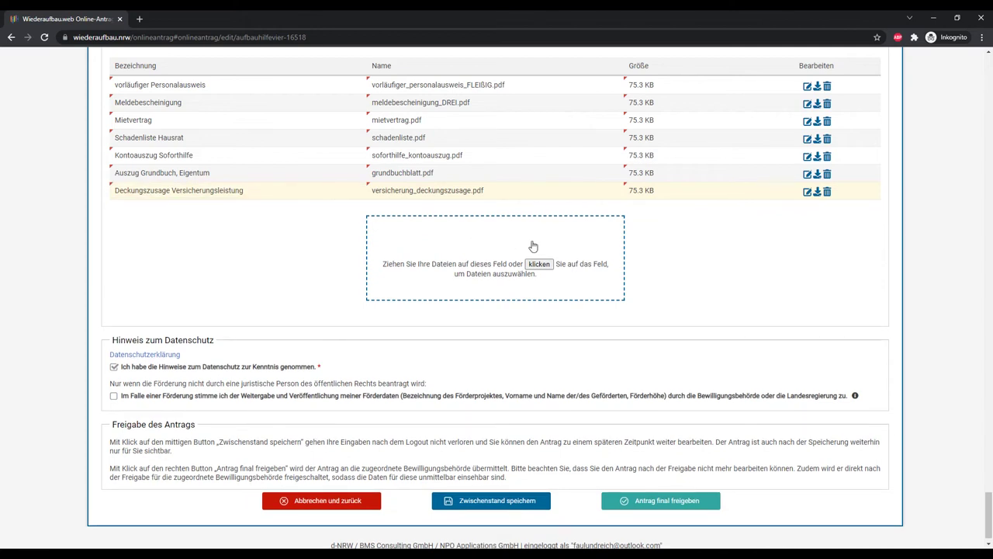
Upload versicherung_schadenaufnahme.pdf, labelled 'Schadenaufnahme Versicherungsgutachter'
{"action": "left_click", "coordinate": [540, 264]}
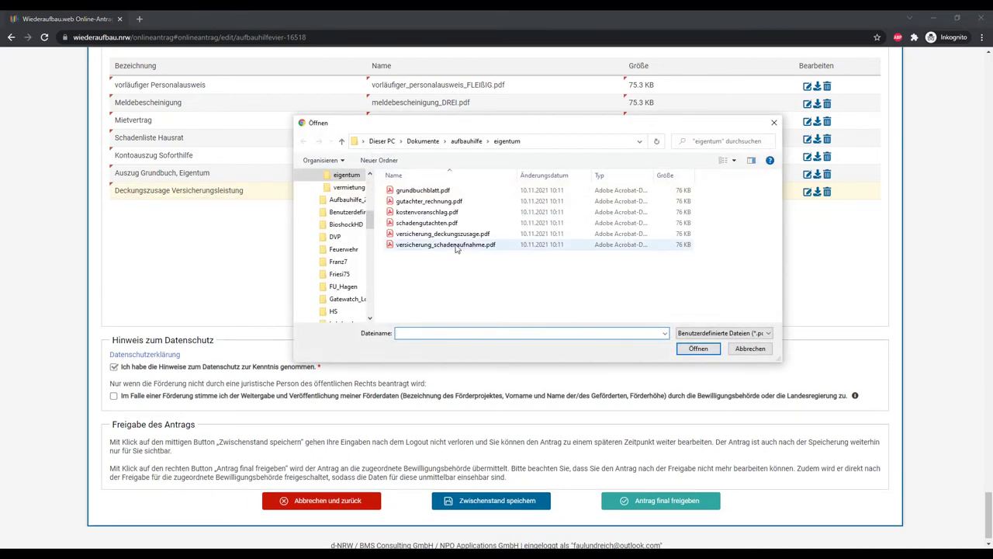
{"action": "left_click", "coordinate": [444, 245]}
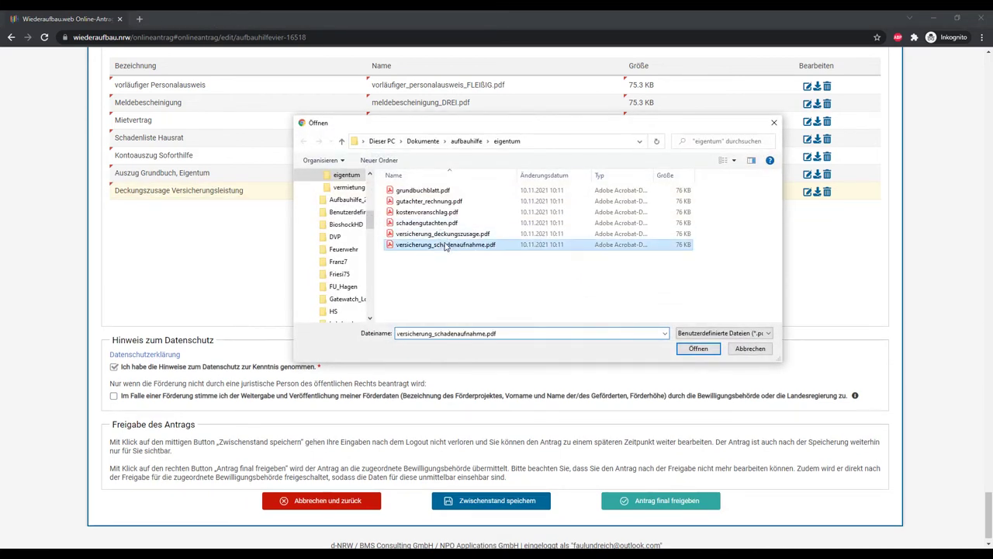
{"action": "left_click", "coordinate": [696, 351]}
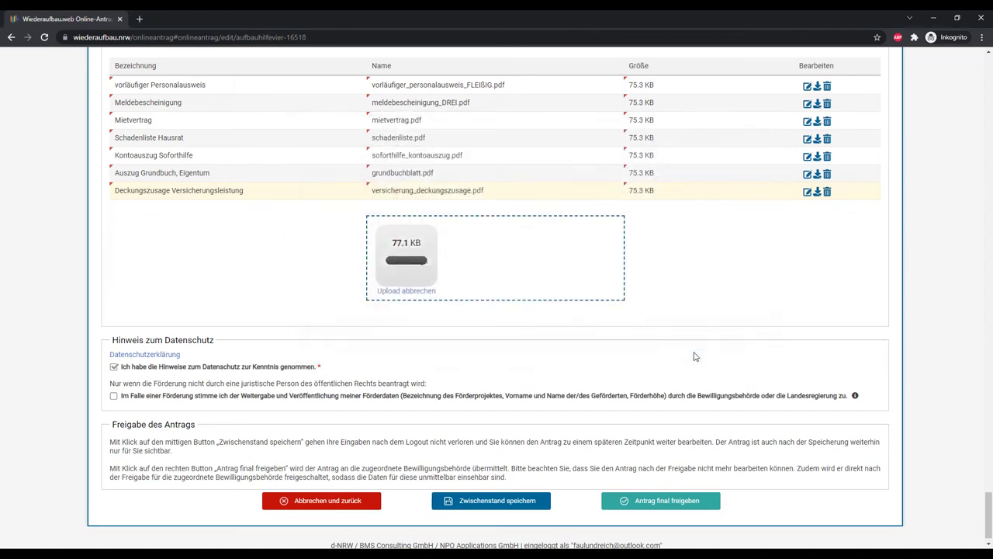
{"action": "left_click", "coordinate": [202, 211]}
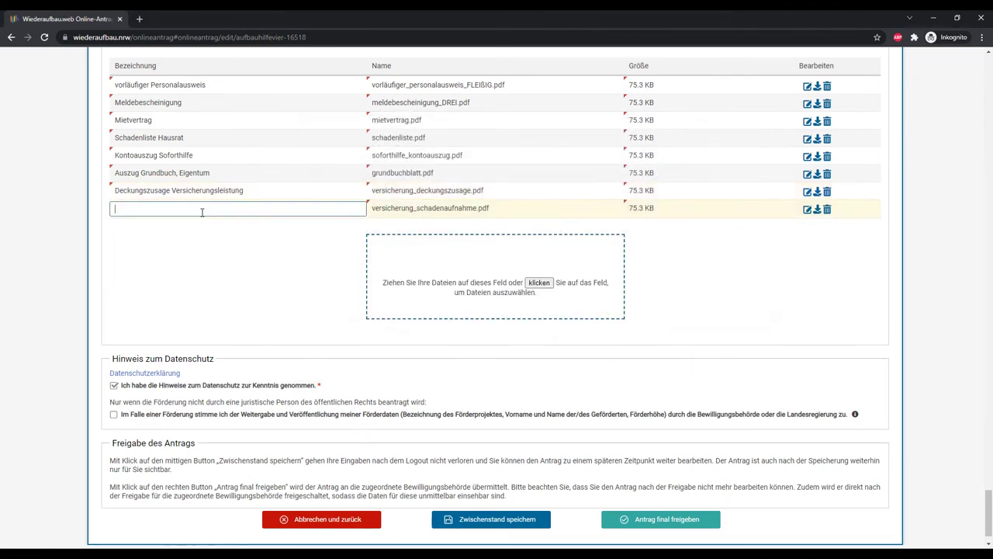
{"action": "type", "text": "Schadenaufn"}
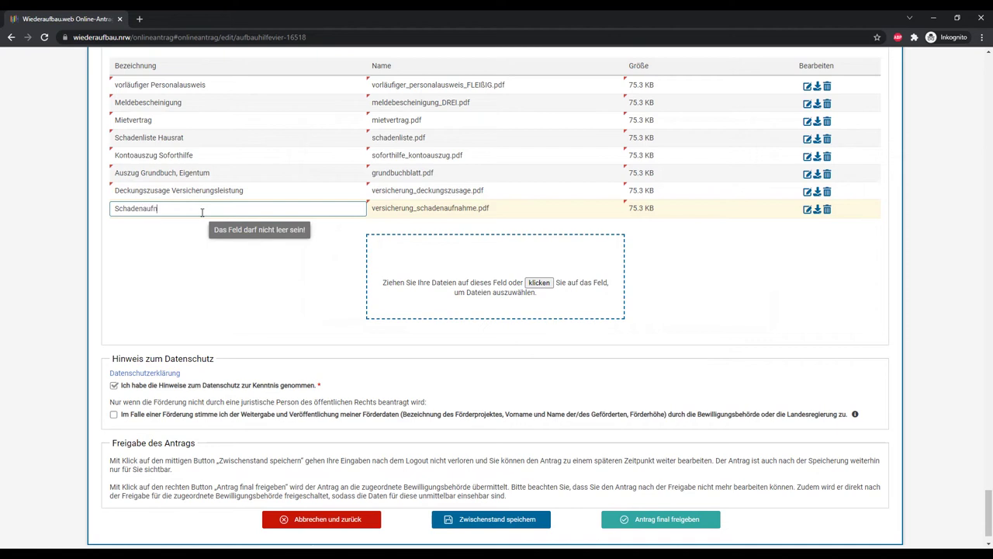
{"action": "type", "text": "ahme Versicherungsgutachter"}
{"action": "key", "text": "Return"}
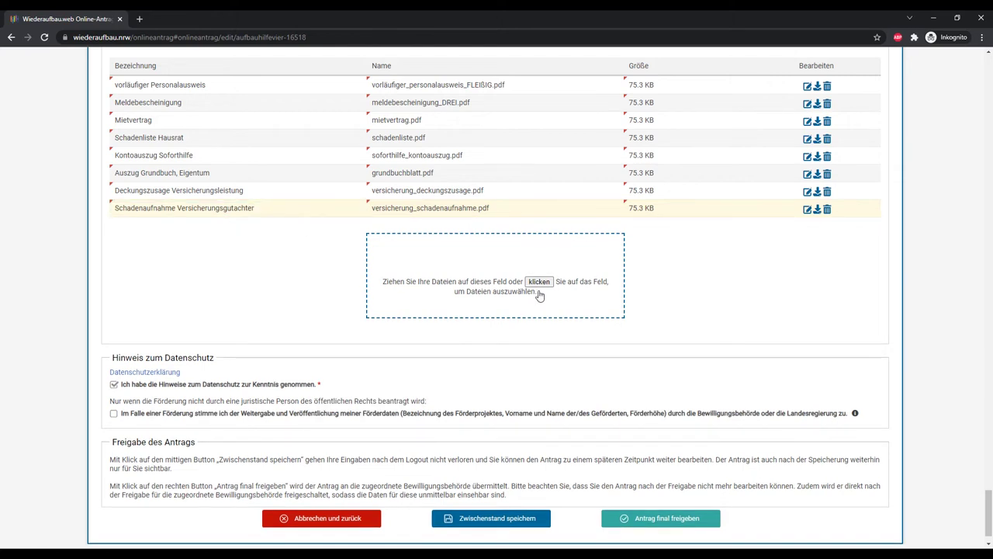
Upload schadengutachten.pdf, labelled 'Schadengutachten (falls nicht versichert) bei über 50 TEUR'
{"action": "left_click", "coordinate": [539, 282]}
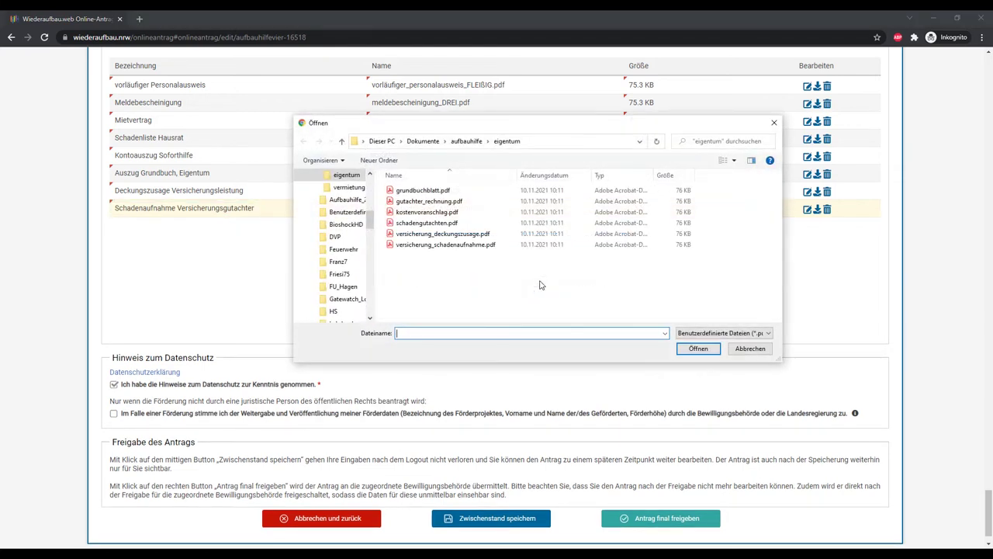
{"action": "left_click", "coordinate": [440, 224]}
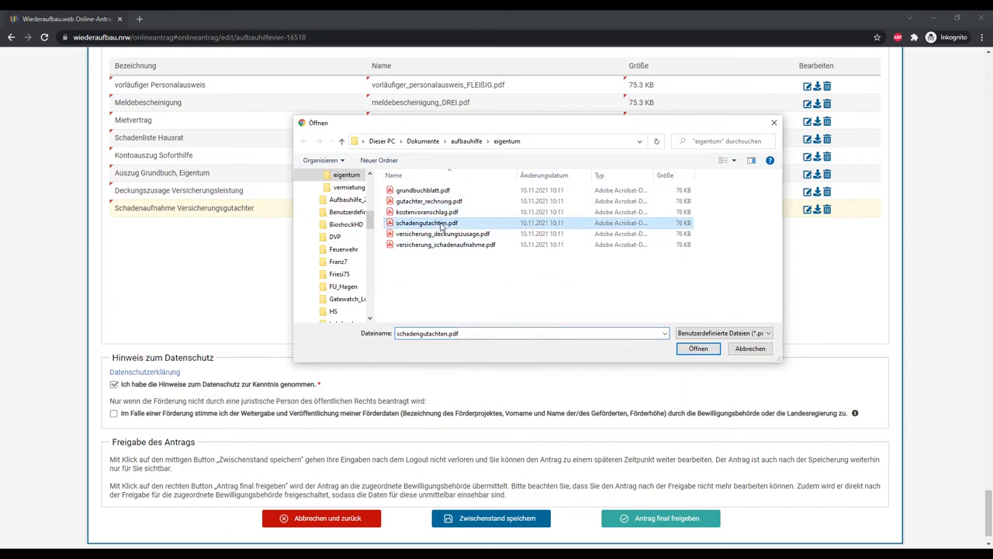
{"action": "left_click", "coordinate": [698, 348]}
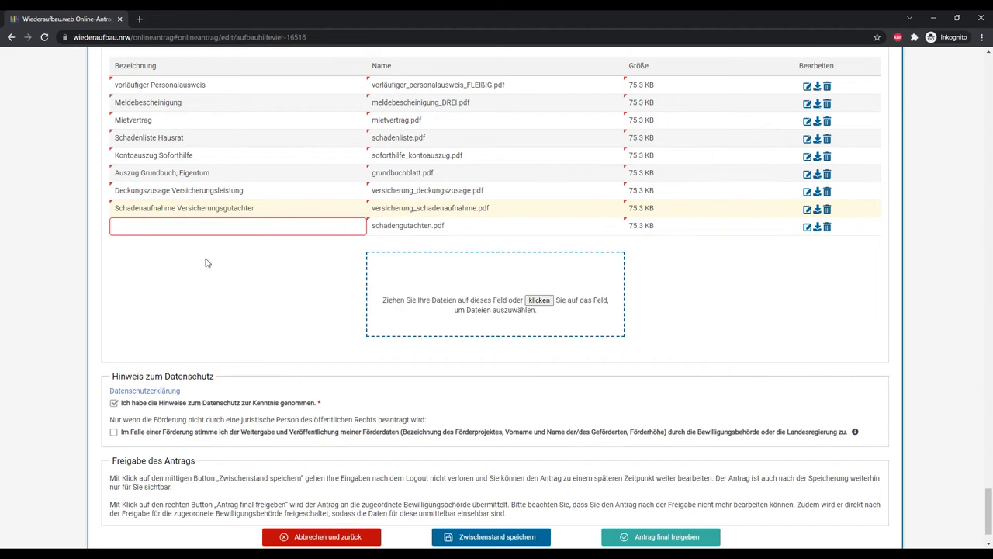
{"action": "left_click", "coordinate": [198, 230]}
{"action": "type", "text": "Schadeng"}
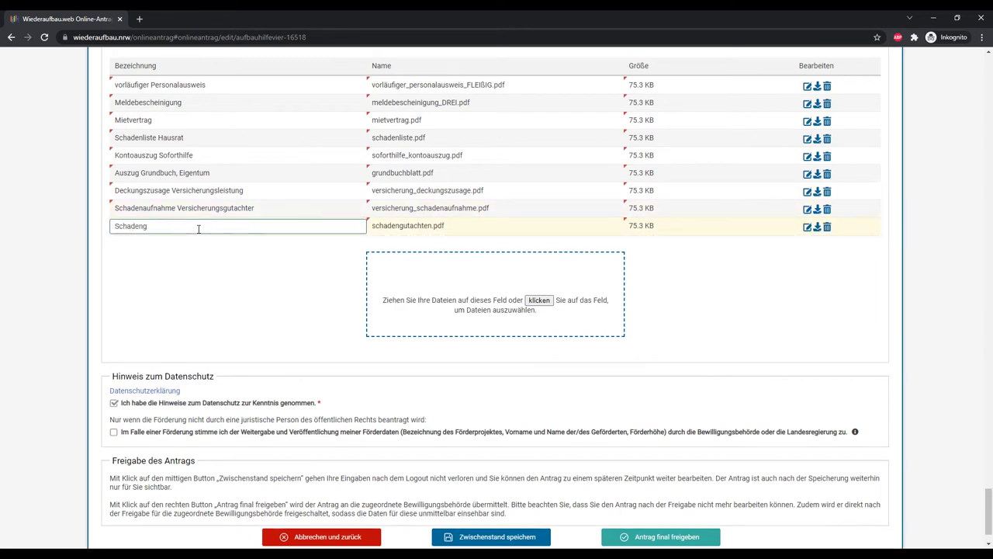
{"action": "type", "text": "utachten (falls nicht versichert"}
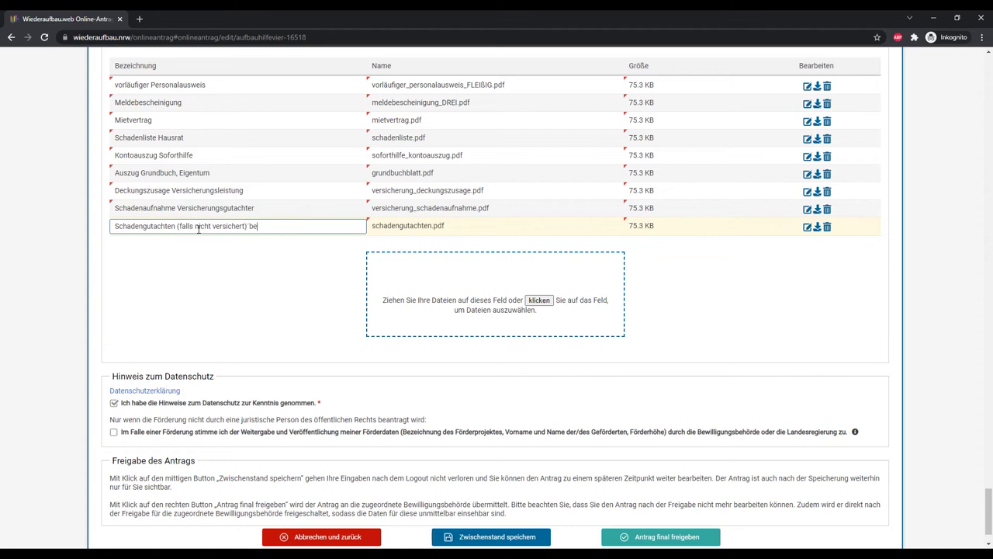
{"action": "type", "text": "bei über 50 TEUR"}
{"action": "key", "text": "Return"}
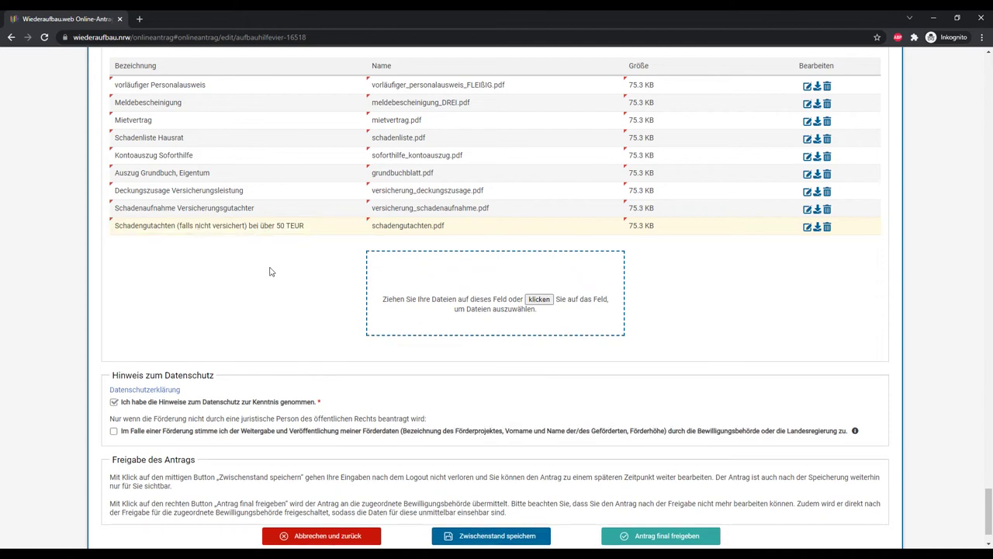
Upload kostenvoranschlag.pdf, labelled 'Kostenvoranschlag bei Schäden unter 50 TEUR'
{"action": "left_click", "coordinate": [540, 299]}
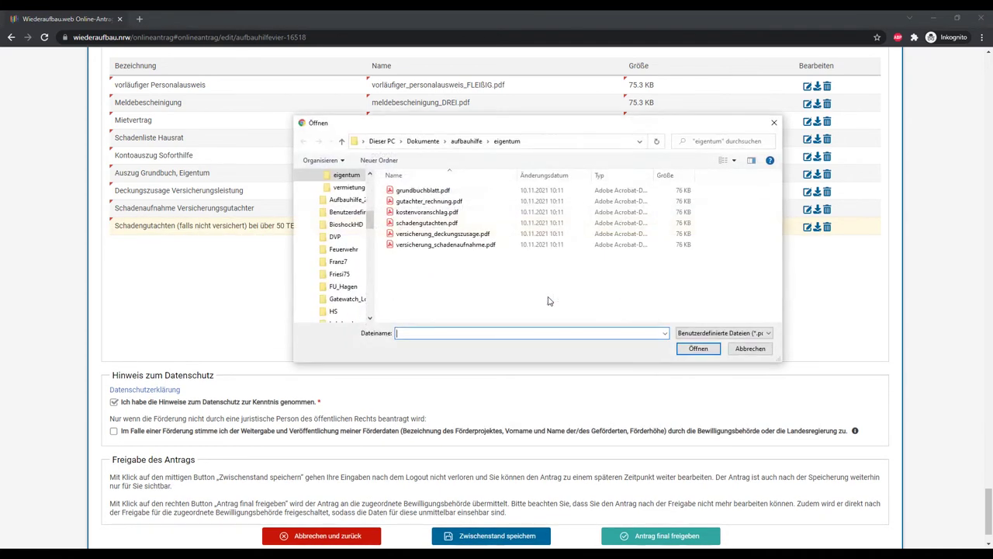
{"action": "left_click", "coordinate": [440, 213]}
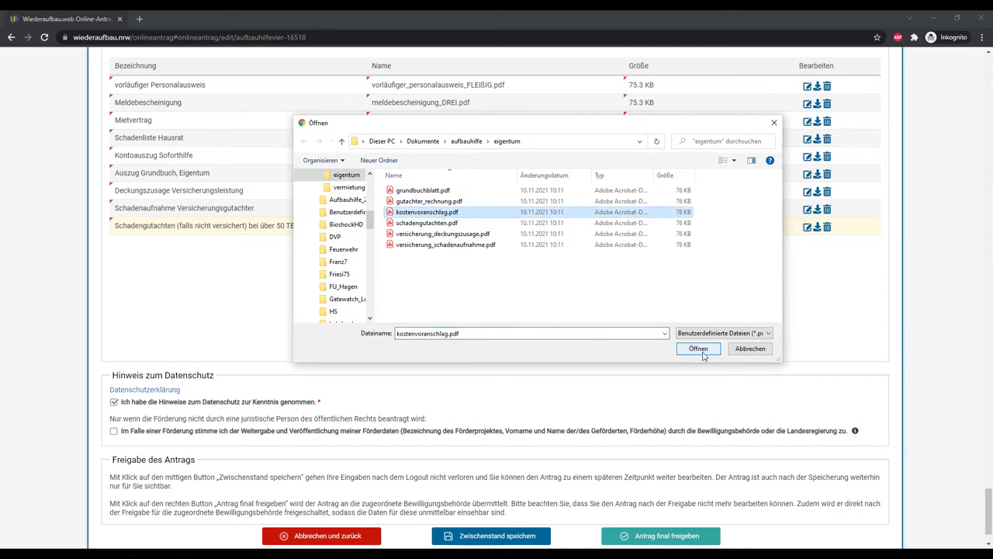
{"action": "left_click", "coordinate": [698, 348]}
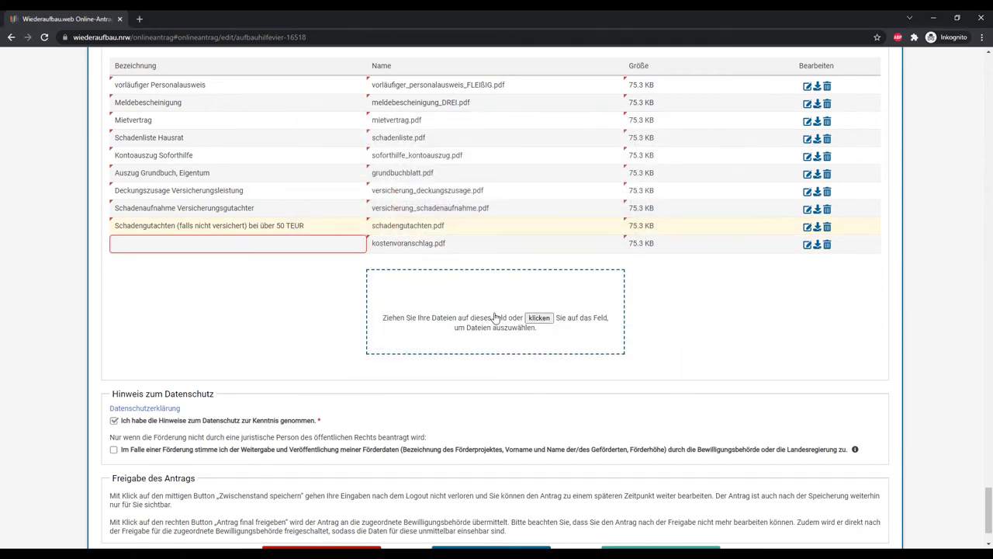
{"action": "left_click", "coordinate": [214, 243]}
{"action": "type", "text": "Kostenvoranschlag bei Schäden unter 50 TEUR"}
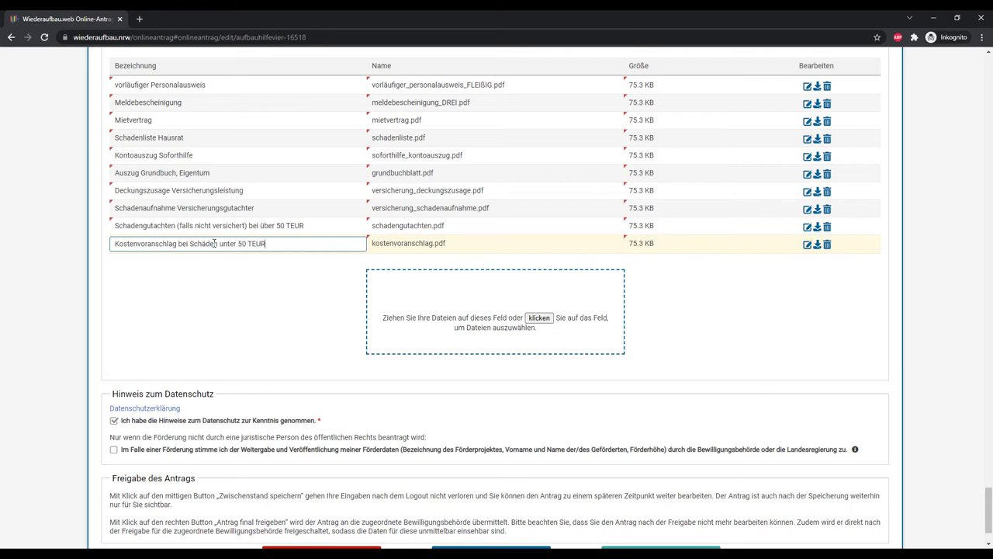
{"action": "key", "text": "Return"}
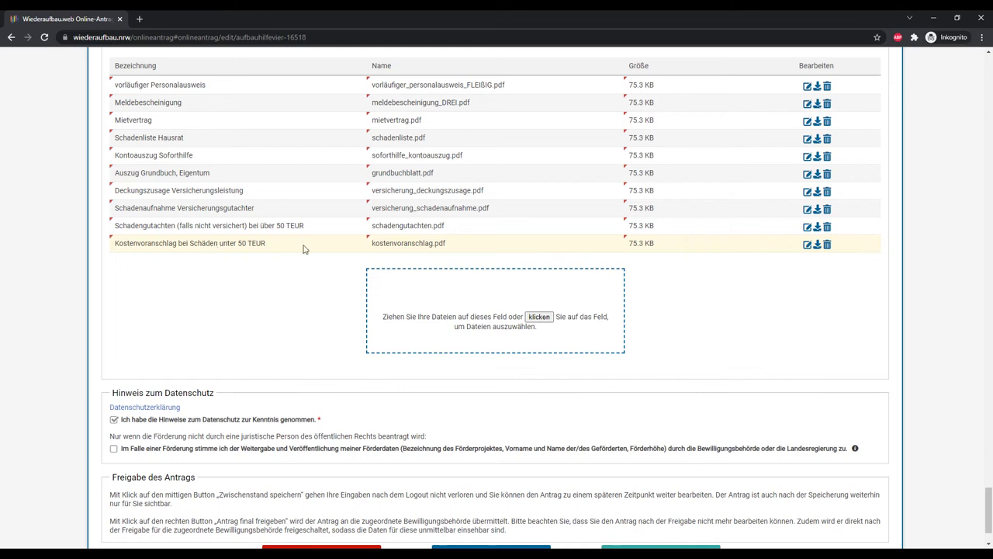
Upload gutachter_rechnung.pdf, labelled 'Rechnung Schadengutachten'
{"action": "left_click", "coordinate": [539, 316]}
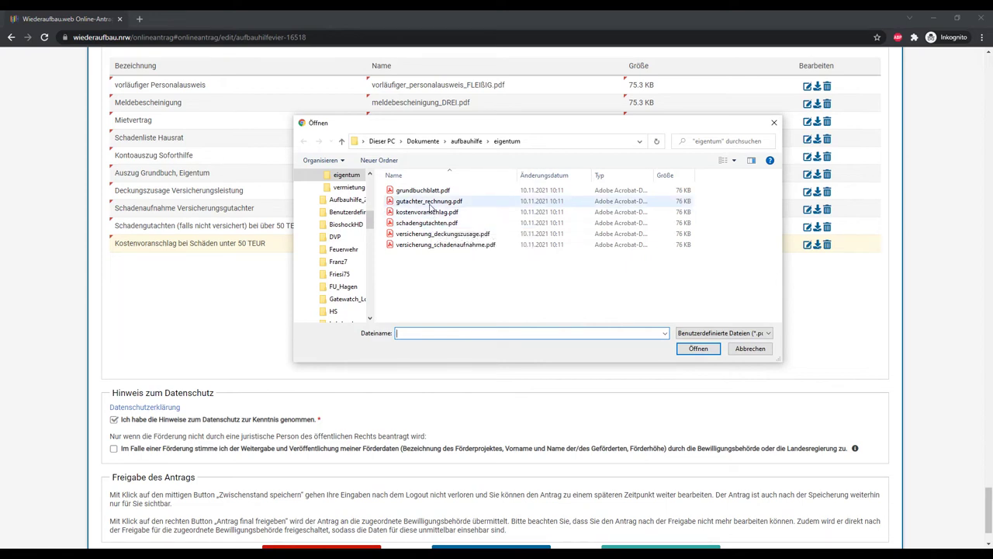
{"action": "left_click", "coordinate": [430, 203]}
{"action": "left_click", "coordinate": [696, 350]}
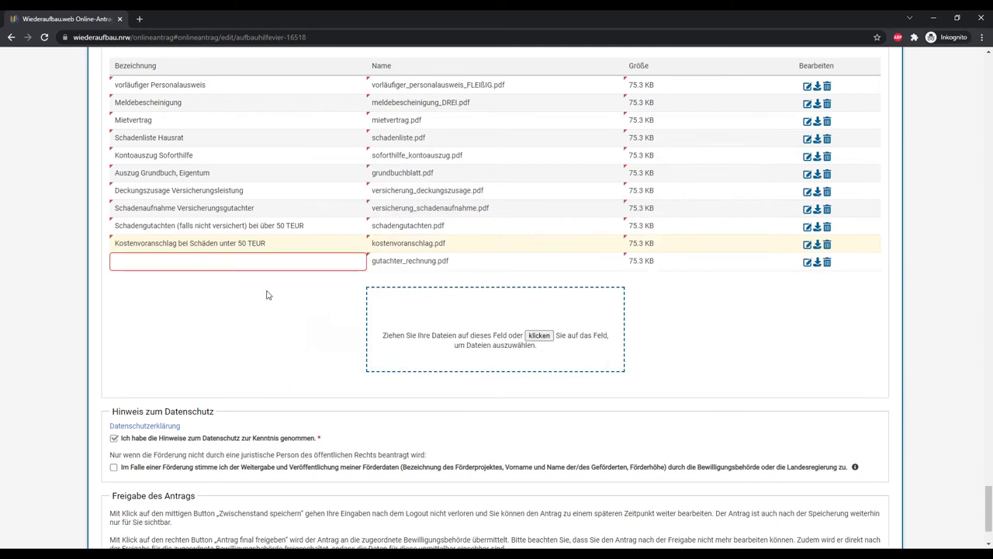
{"action": "left_click", "coordinate": [250, 262]}
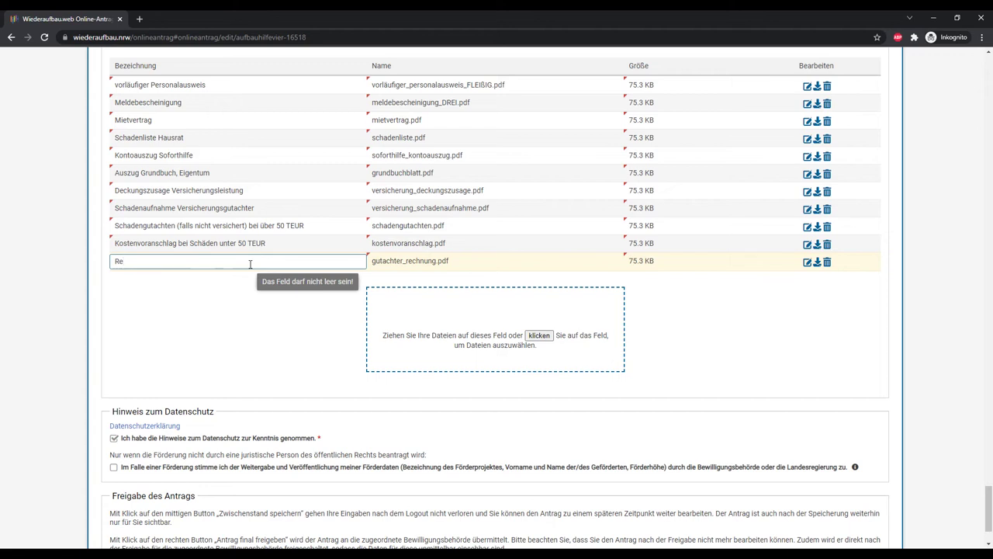
{"action": "type", "text": "hnung Schadengutachten"}
{"action": "key", "text": "Return"}
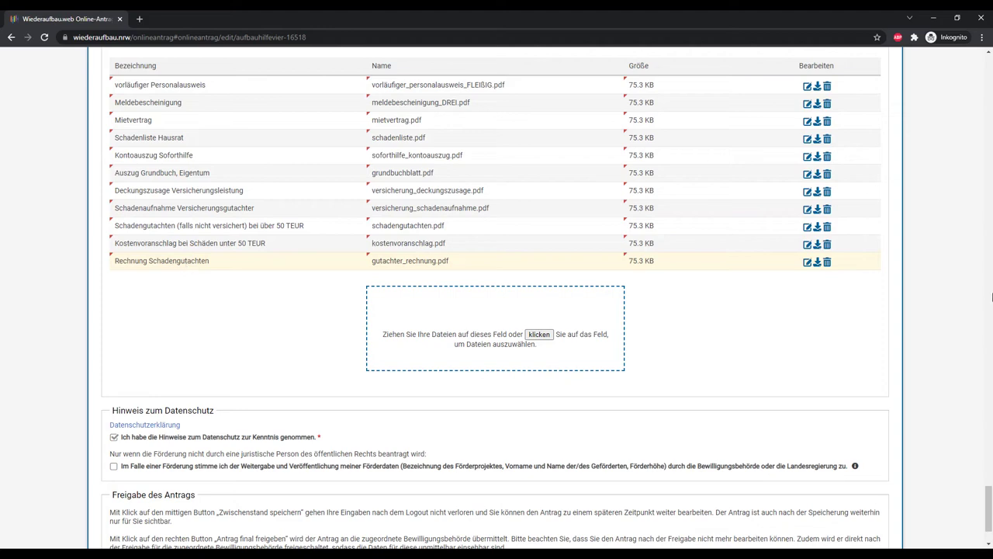
{"action": "left_click_drag", "start_coordinate": [987, 512], "coordinate": [987, 487]}
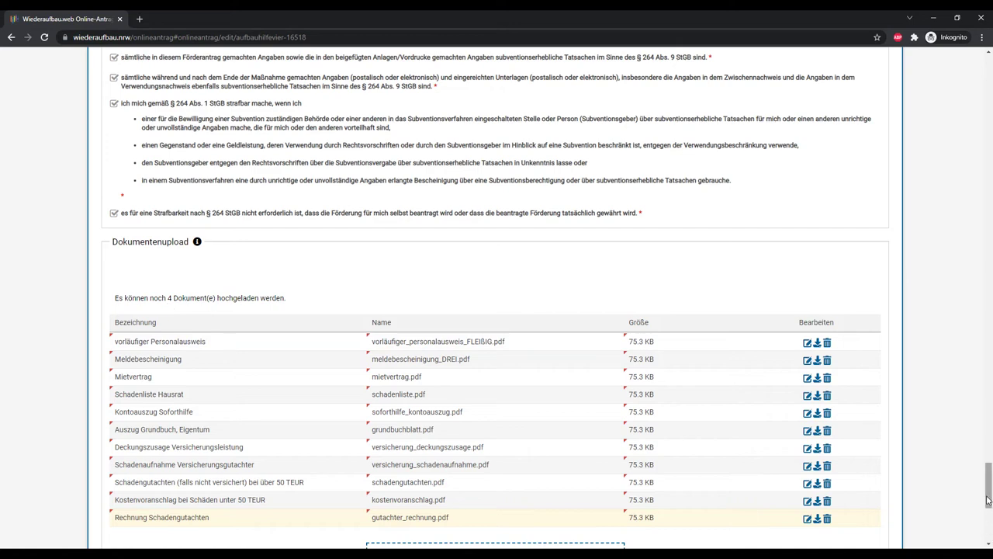
Upload gutachten_einkommenseinbußen.pdf from the vermietung folder, labelled 'Einkommenseinbußen Mietausfall'
{"action": "left_click_drag", "start_coordinate": [988, 494], "coordinate": [988, 512]}
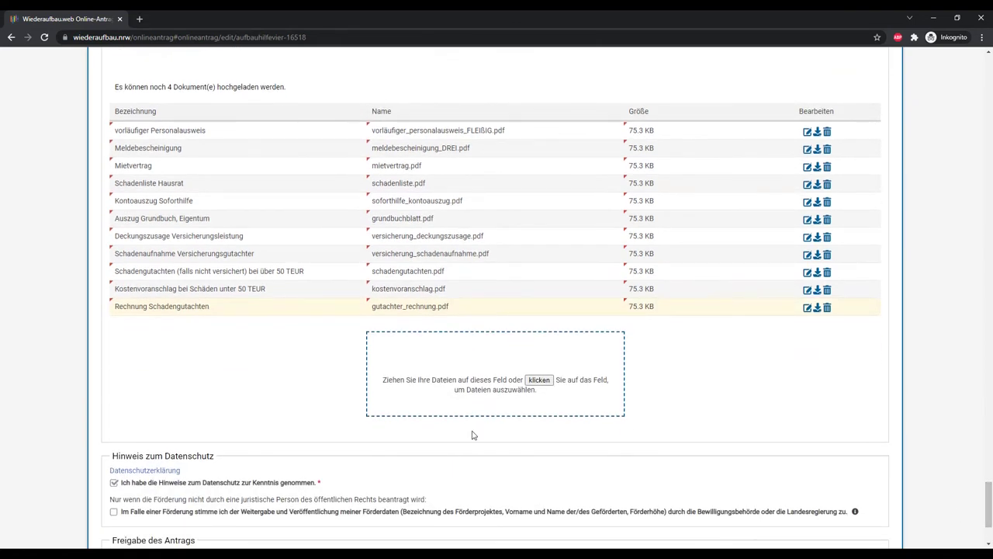
{"action": "left_click", "coordinate": [538, 382]}
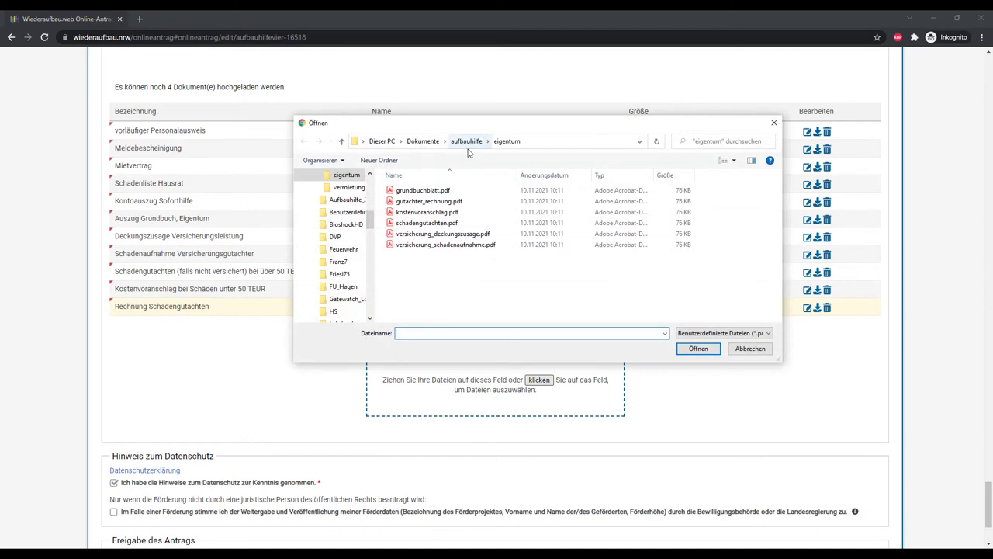
{"action": "left_click", "coordinate": [466, 142]}
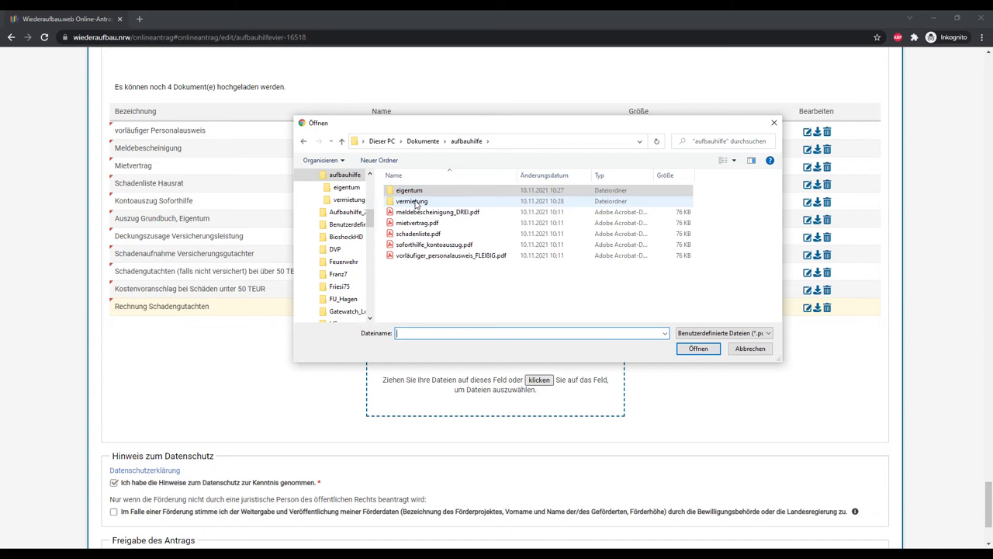
{"action": "double_click", "coordinate": [416, 204]}
{"action": "left_click", "coordinate": [434, 190]}
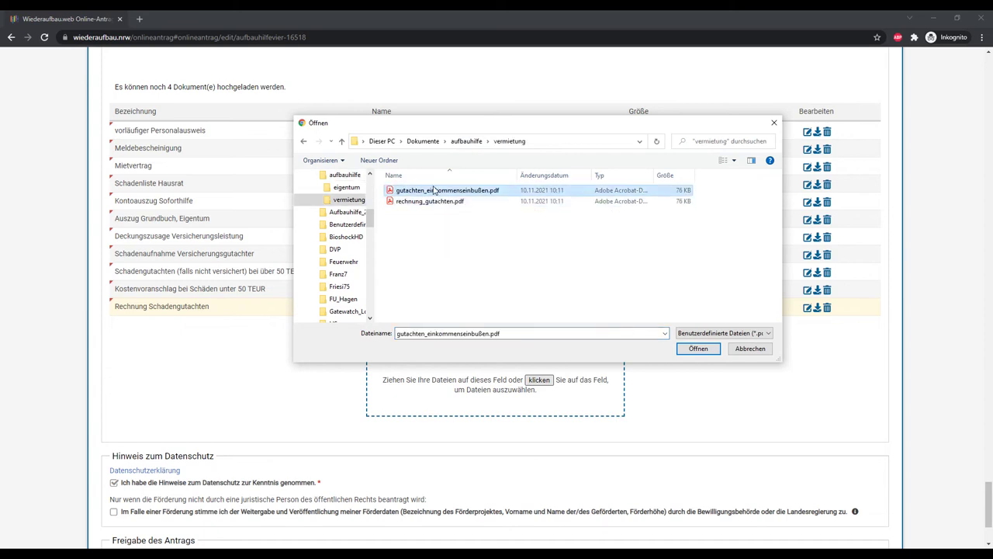
{"action": "left_click", "coordinate": [703, 349]}
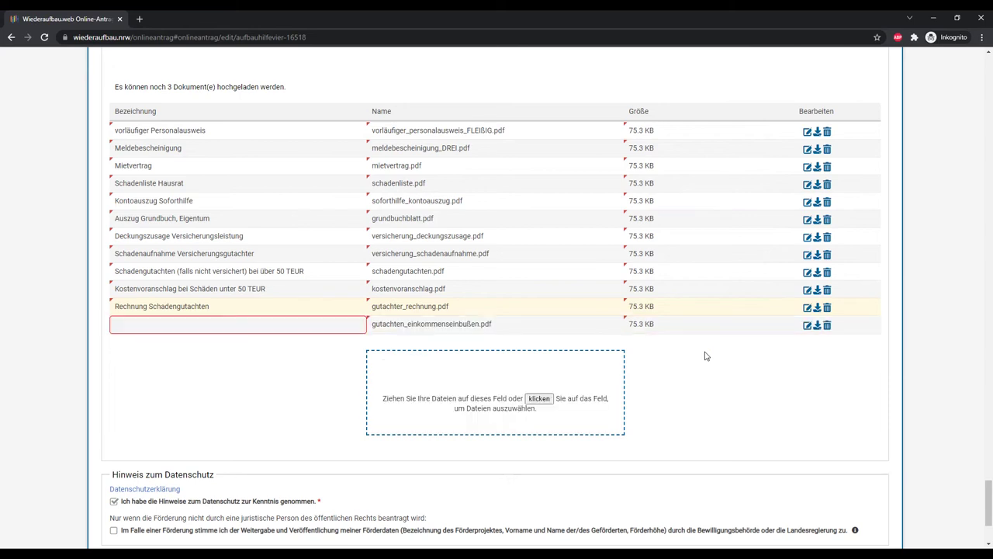
{"action": "left_click", "coordinate": [240, 328]}
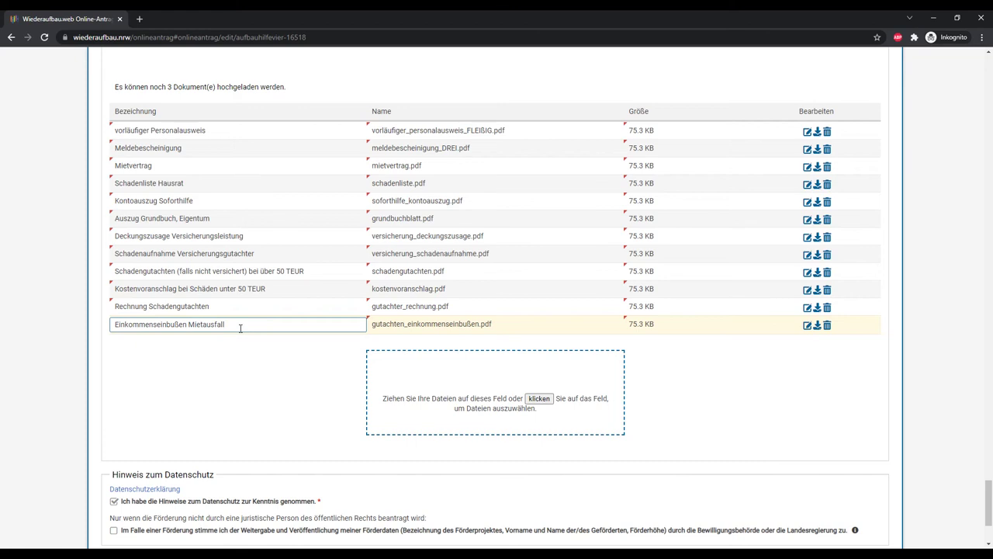
{"action": "key", "text": "Return"}
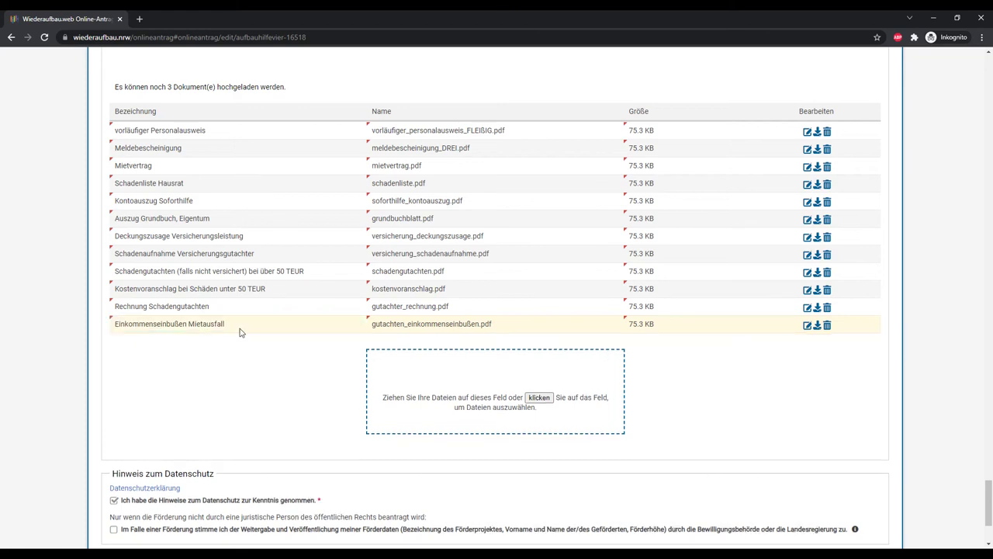
Upload rechnung_gutachten.pdf, labelled 'Rechnung Gutachten Steuerberater'
{"action": "left_click", "coordinate": [541, 398]}
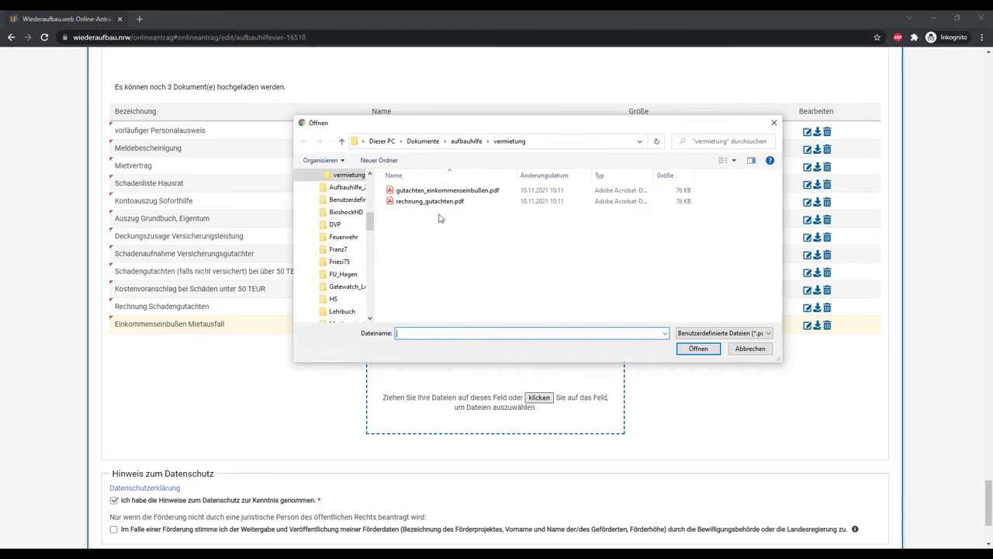
{"action": "left_click", "coordinate": [435, 203]}
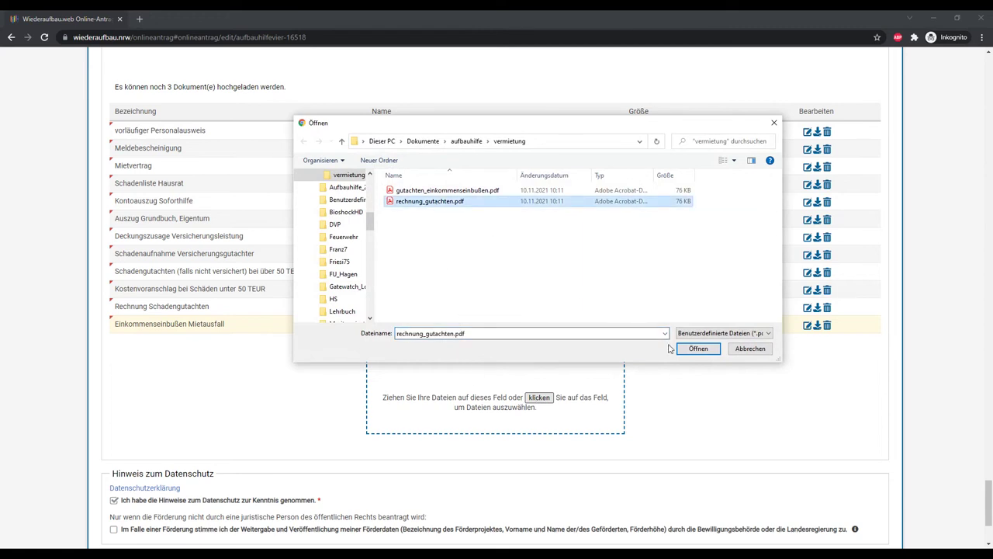
{"action": "left_click", "coordinate": [696, 349]}
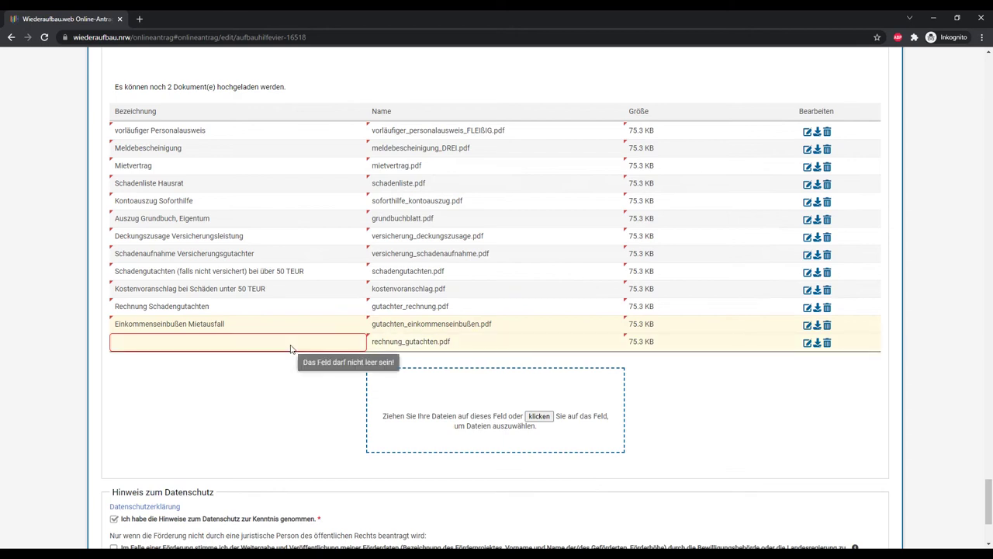
{"action": "left_click", "coordinate": [291, 344]}
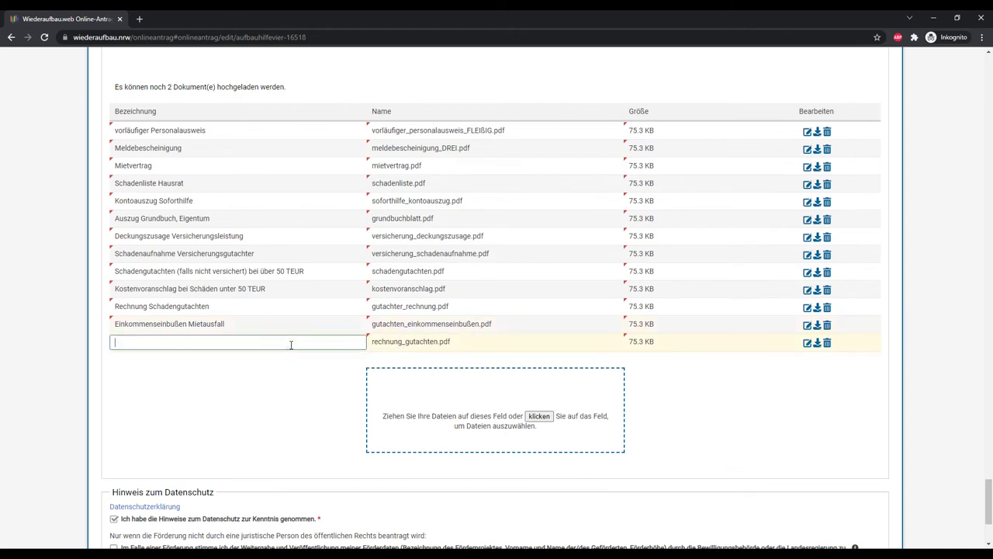
{"action": "type", "text": "Rechnung Gutachten Steuerberater"}
{"action": "key", "text": "Return"}
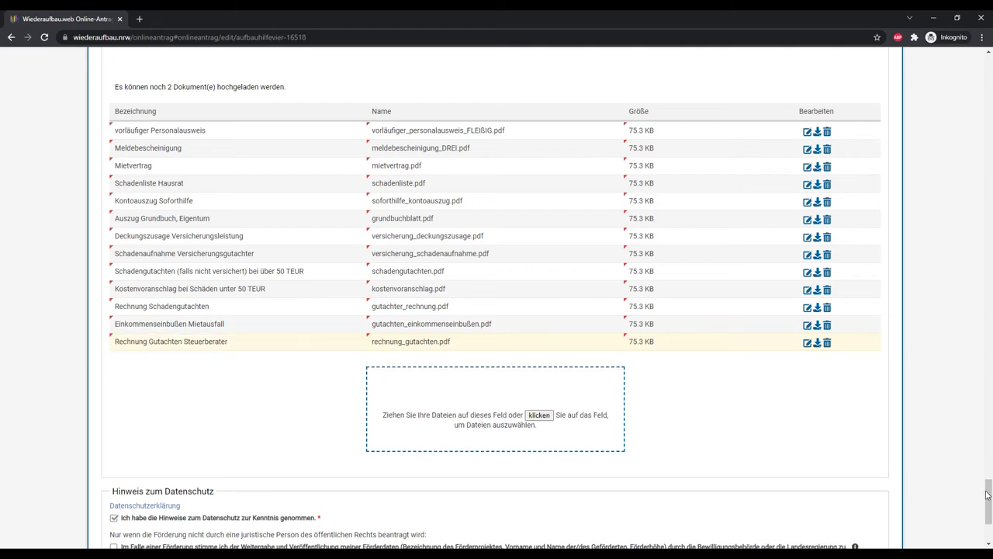
Save the draft with all thirteen documents, then scroll back down to the release section
{"action": "left_click_drag", "start_coordinate": [988, 494], "coordinate": [989, 516]}
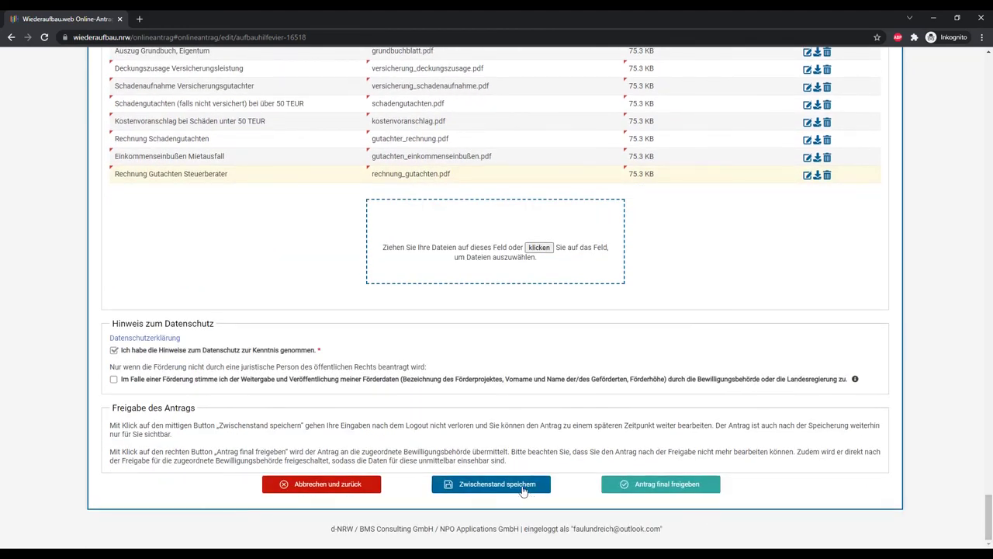
{"action": "left_click", "coordinate": [521, 484]}
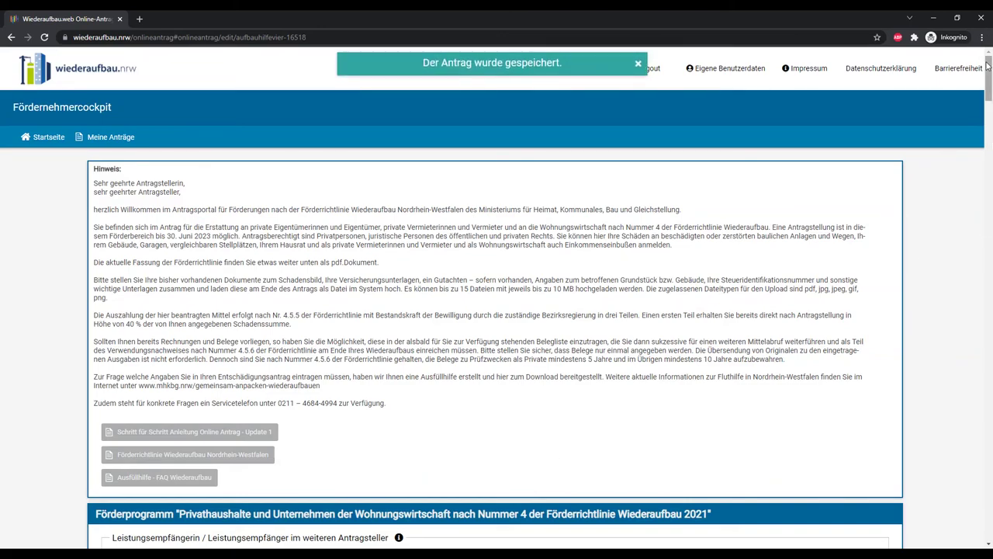
{"action": "left_click_drag", "start_coordinate": [990, 68], "coordinate": [986, 411]}
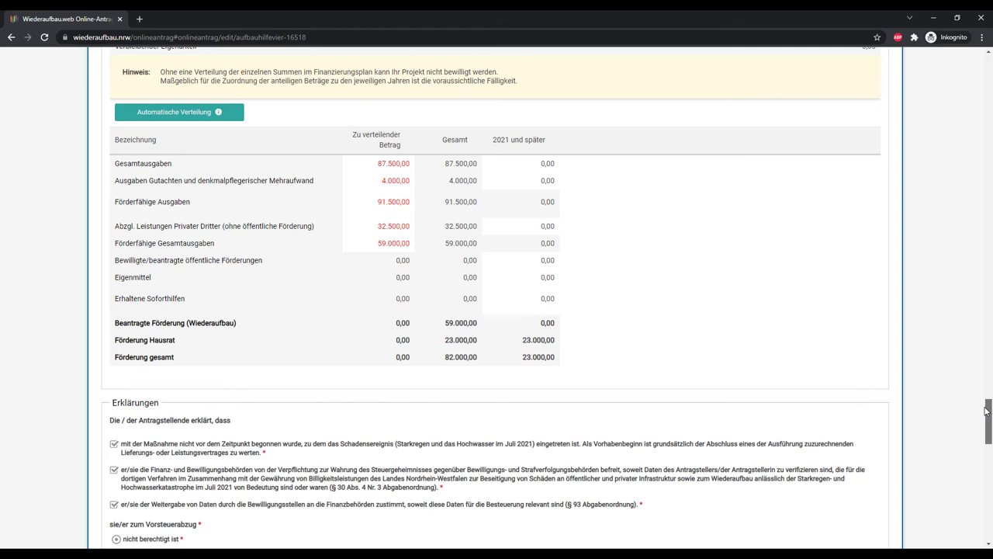
{"action": "left_click_drag", "start_coordinate": [987, 411], "coordinate": [990, 504]}
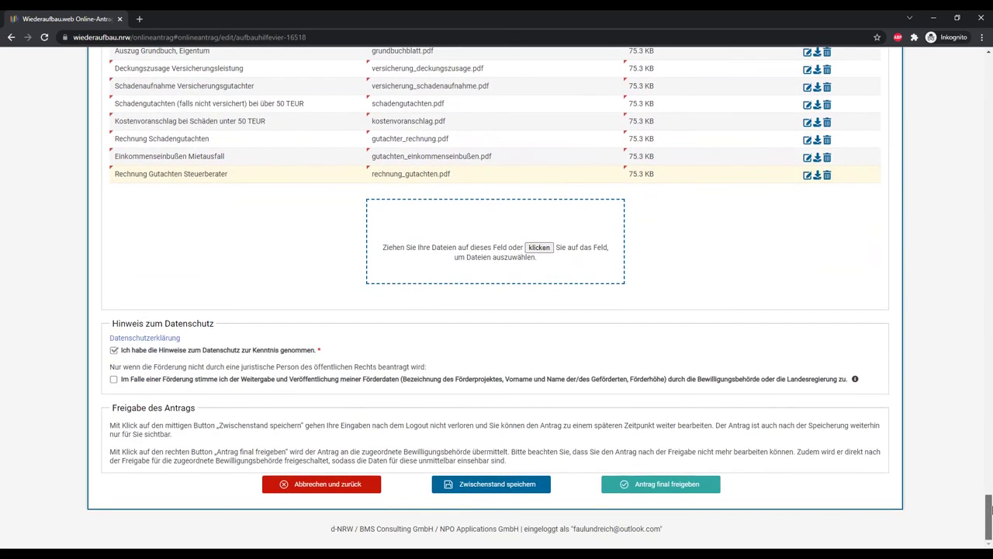
Release the application finally, then start the Dino game on the Kein Internet page
{"action": "left_click", "coordinate": [669, 484]}
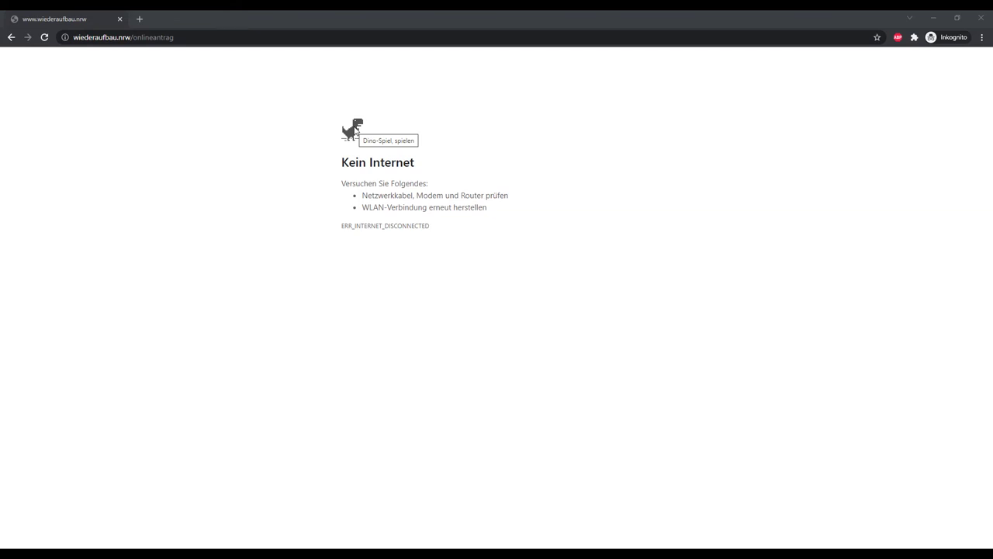
{"action": "left_click", "coordinate": [356, 131]}
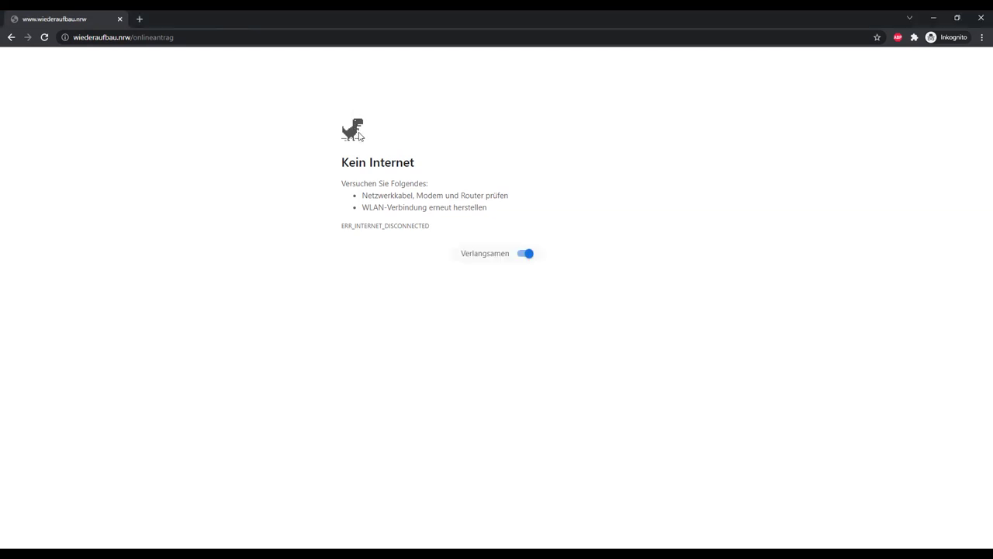
{"action": "key", "text": "space"}
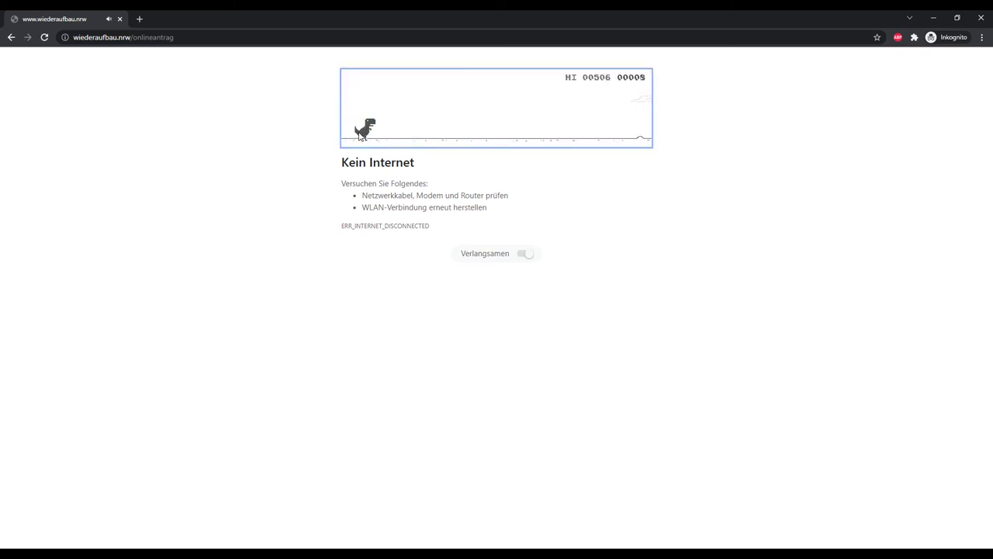
Keep the dinosaur jumping over the oncoming cacti
{"action": "key", "text": "space"}
{"action": "key", "text": "space"}
{"action": "key", "text": "space"}
{"action": "key", "text": "space"}
{"action": "key", "text": "space"}
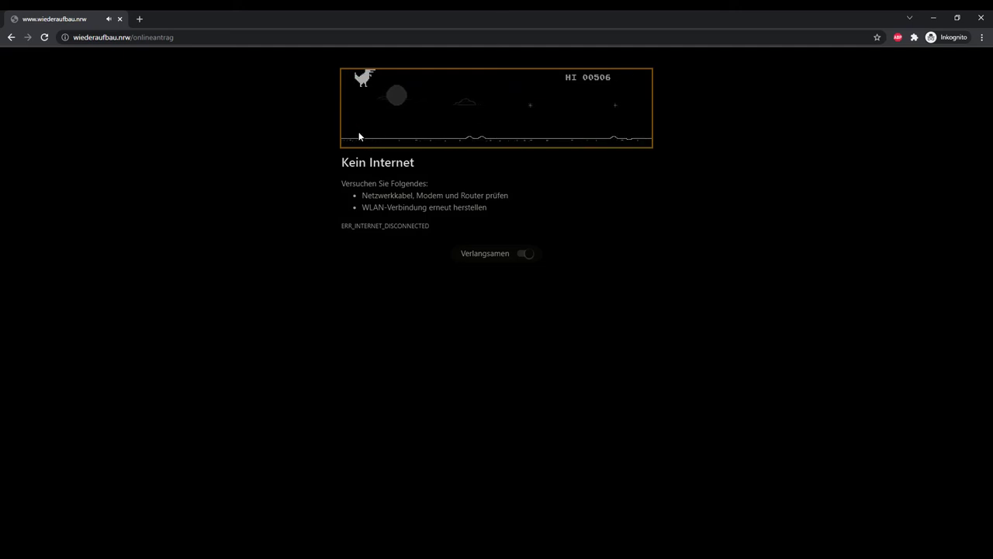
{"action": "key", "text": "space"}
{"action": "key", "text": "space"}
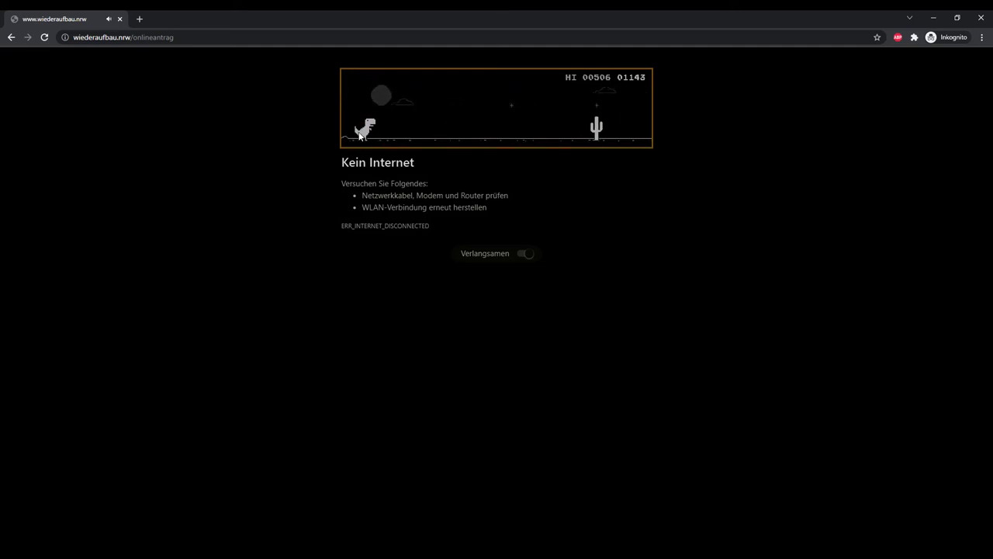
{"action": "key", "text": "space"}
{"action": "key", "text": "space"}
{"action": "key", "text": "space"}
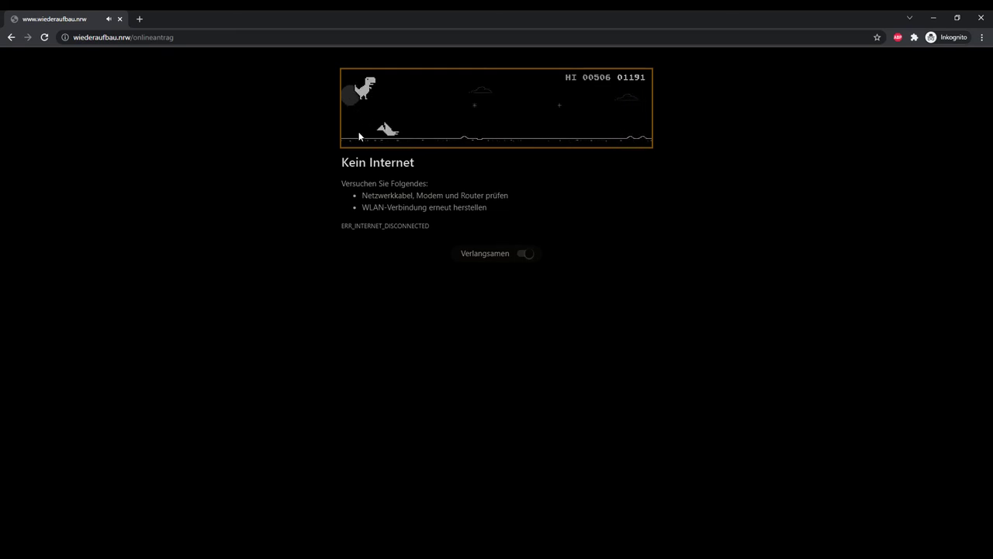
{"action": "key", "text": "space"}
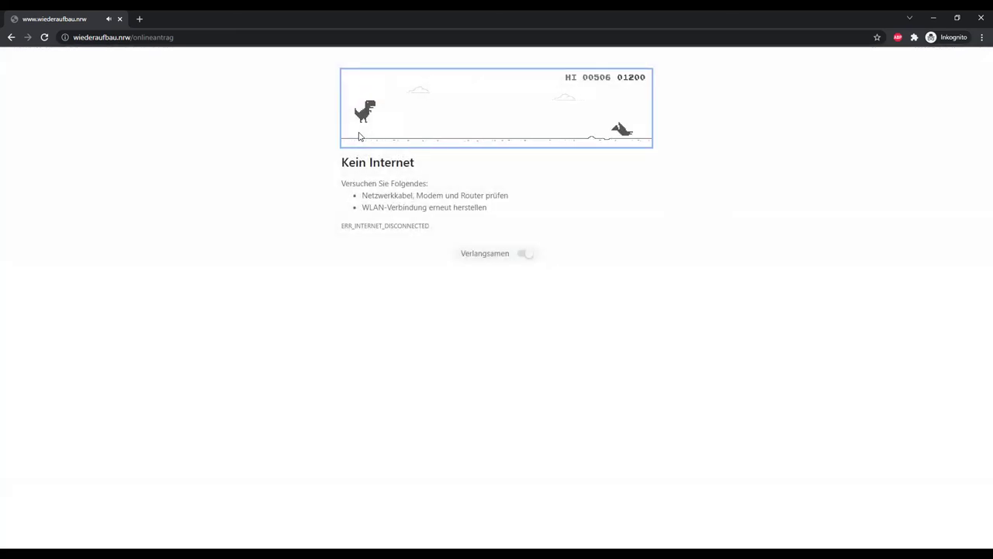
{"action": "key", "text": "space"}
{"action": "key", "text": "space"}
{"action": "key", "text": "space"}
{"action": "key", "text": "space"}
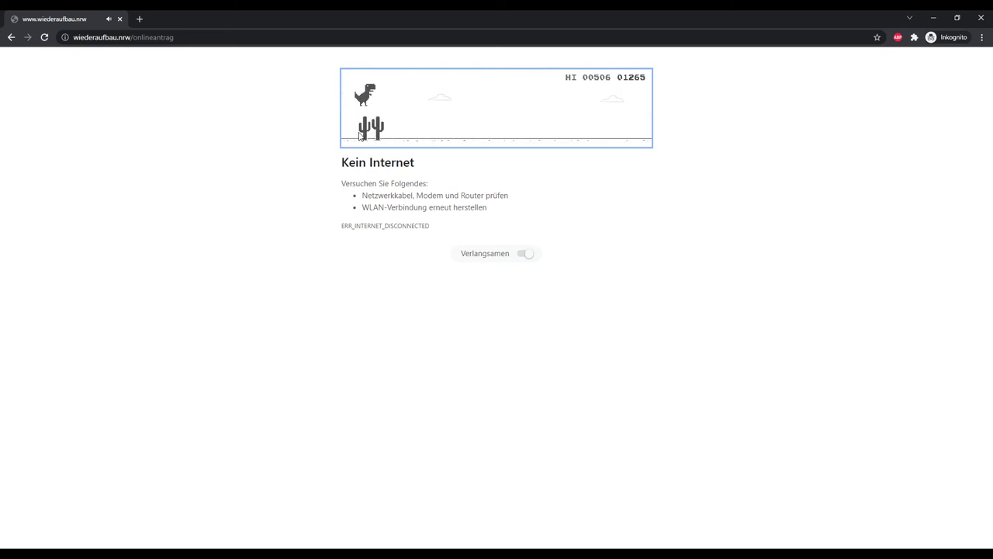
{"action": "key", "text": "space"}
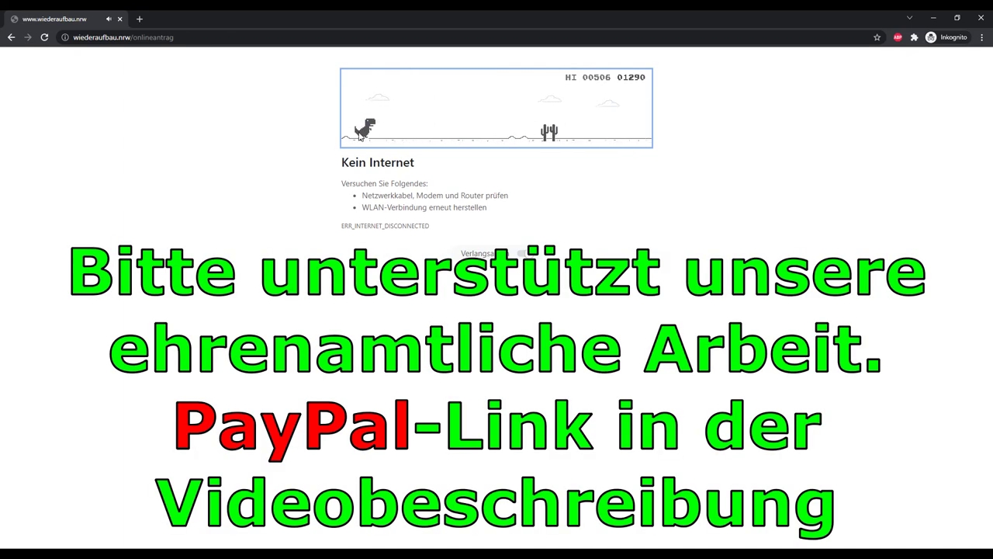
{"action": "key", "text": "space"}
{"action": "key", "text": "space"}
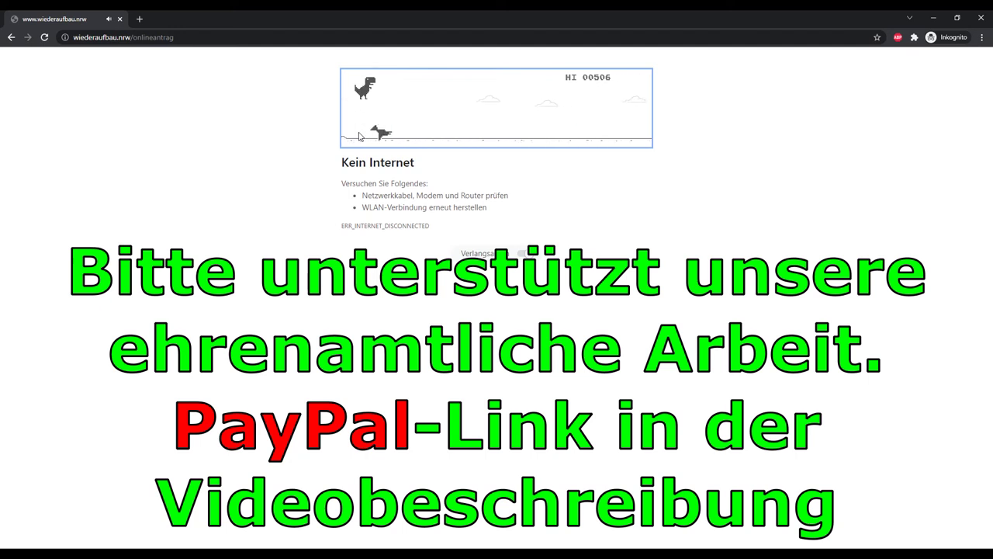
{"action": "key", "text": "space"}
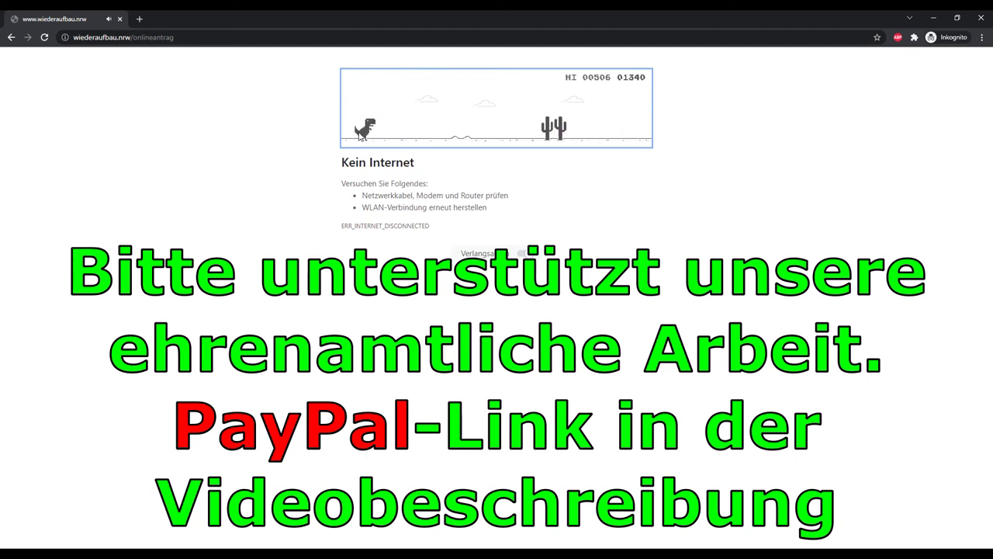
{"action": "key", "text": "space"}
{"action": "key", "text": "space"}
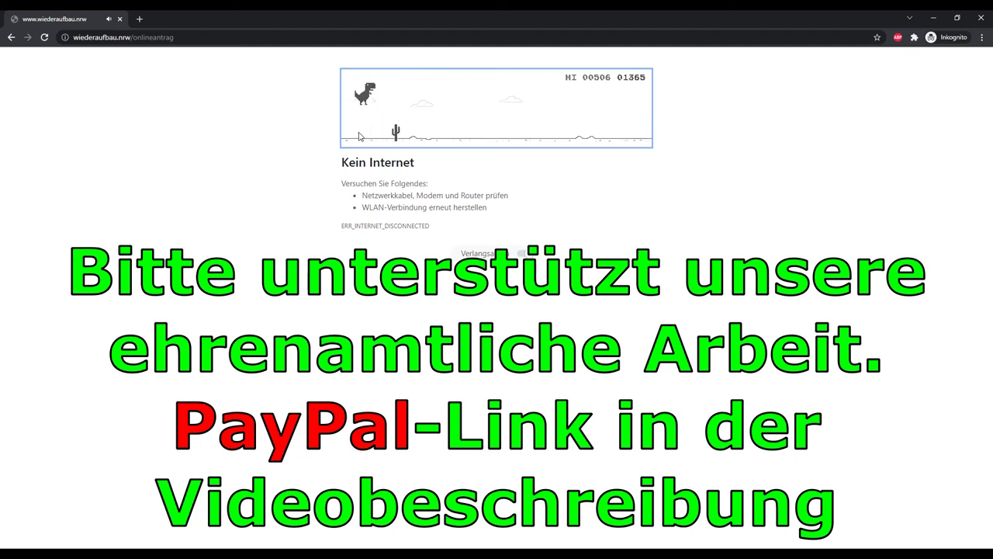
{"action": "key", "text": "space"}
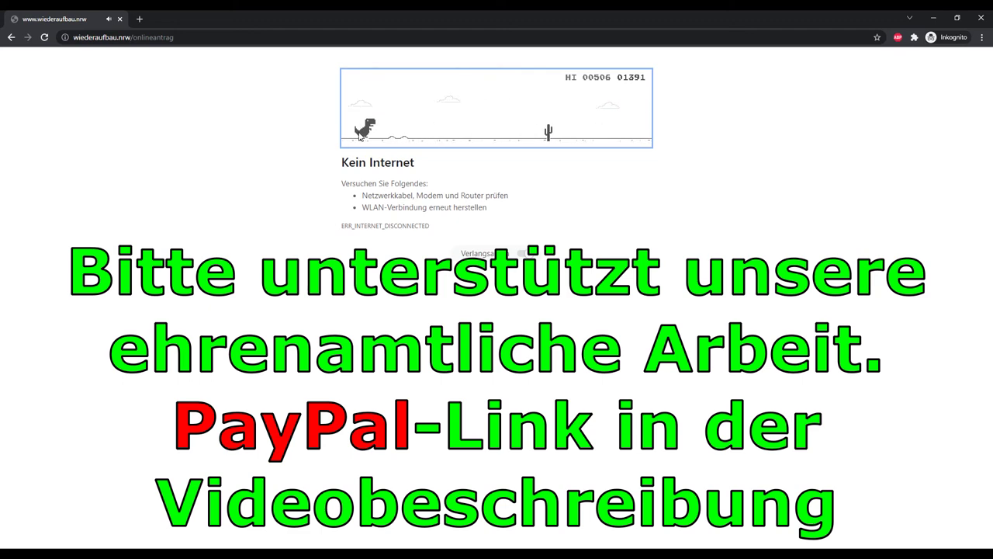
{"action": "key", "text": "space"}
{"action": "key", "text": "space"}
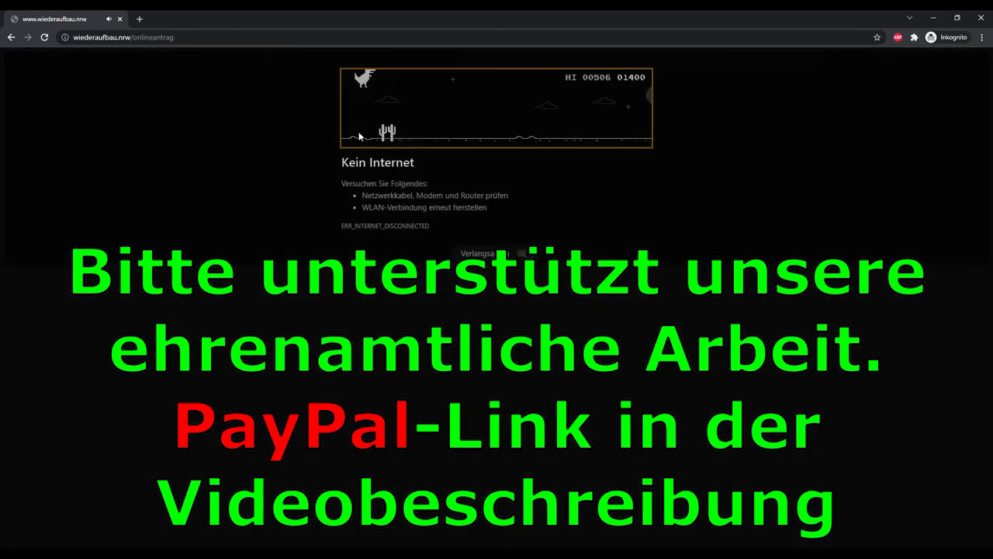
{"action": "key", "text": "space"}
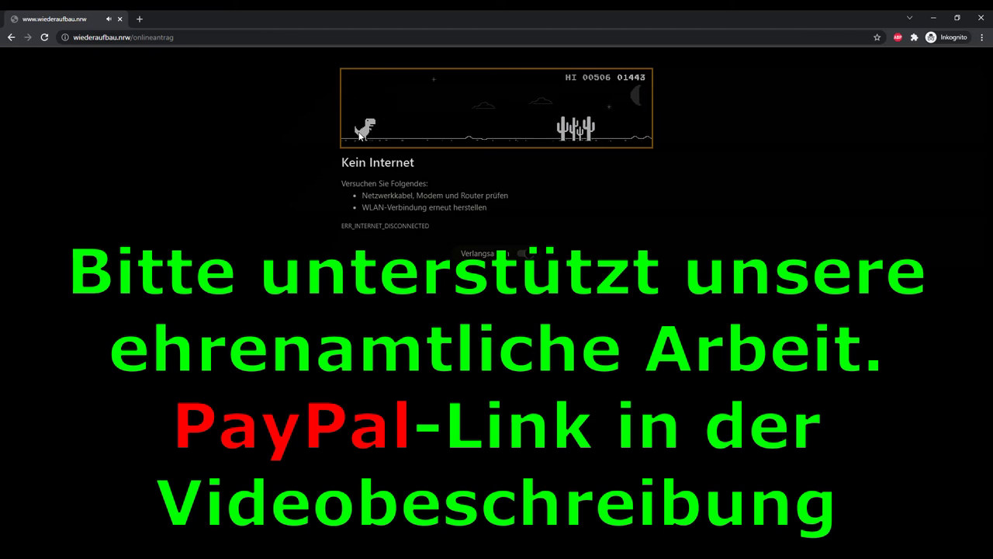
{"action": "key", "text": "space"}
{"action": "key", "text": "space"}
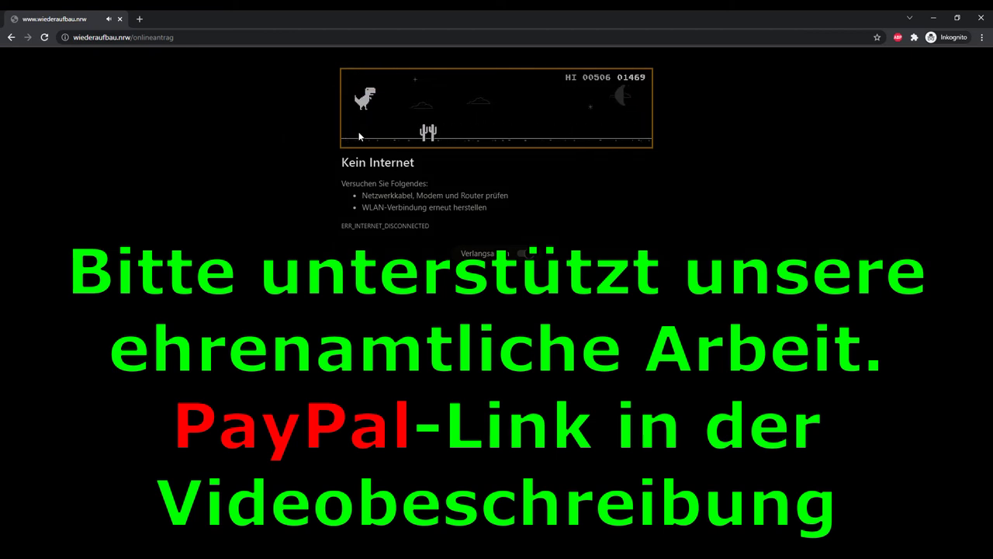
{"action": "key", "text": "space"}
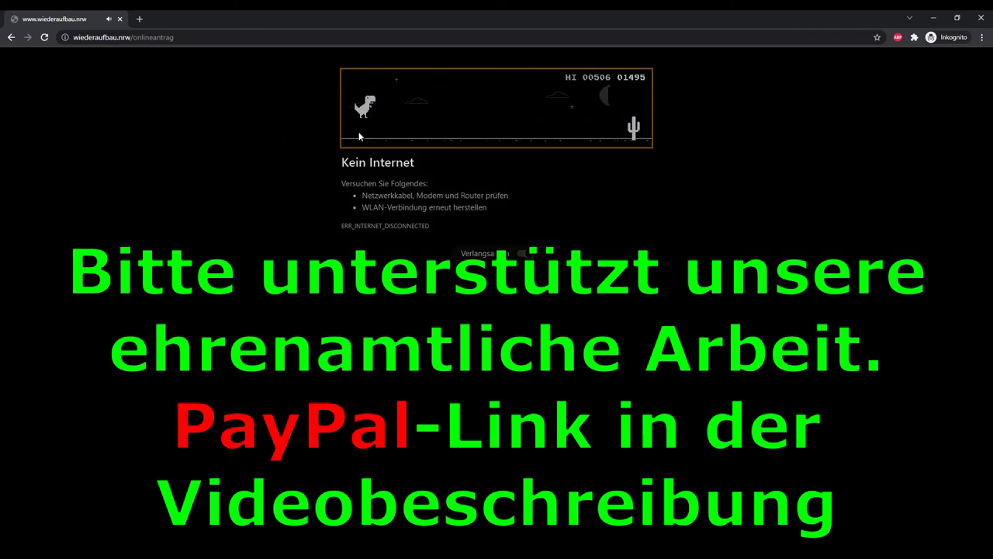
{"action": "key", "text": "space"}
{"action": "key", "text": "space"}
{"action": "key", "text": "space"}
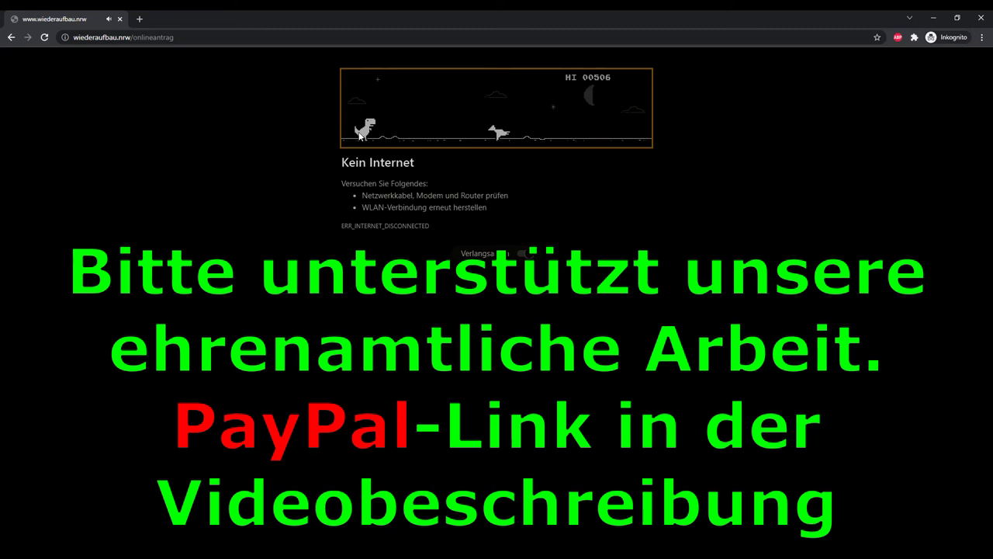
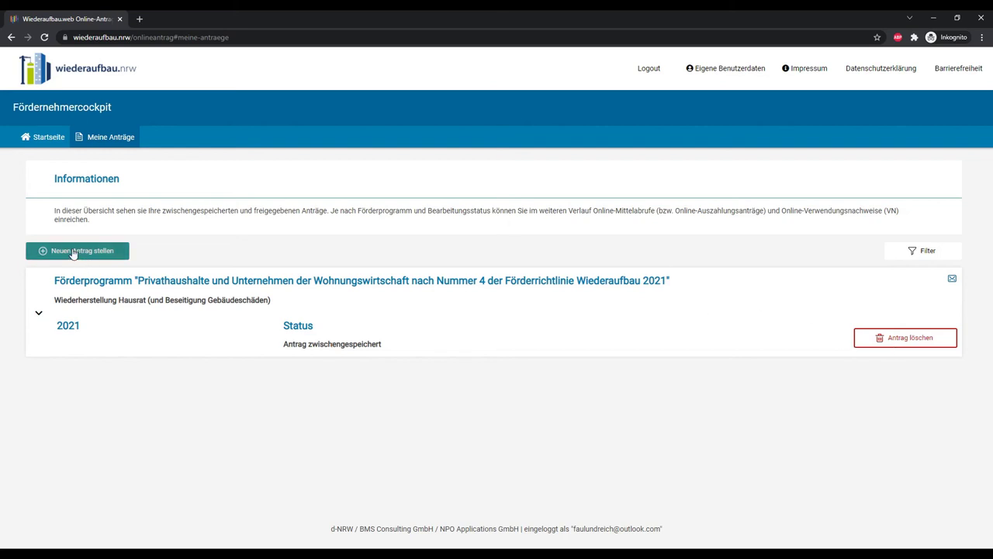
Expand the 2021 household goods application (82.000,00 €) and reopen it for editing
{"action": "left_click", "coordinate": [39, 313]}
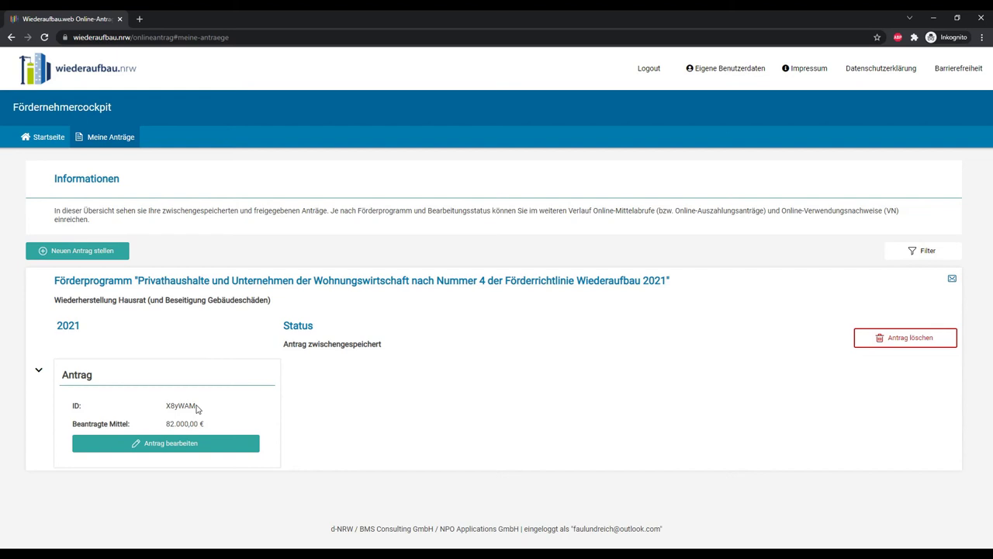
{"action": "left_click", "coordinate": [177, 447]}
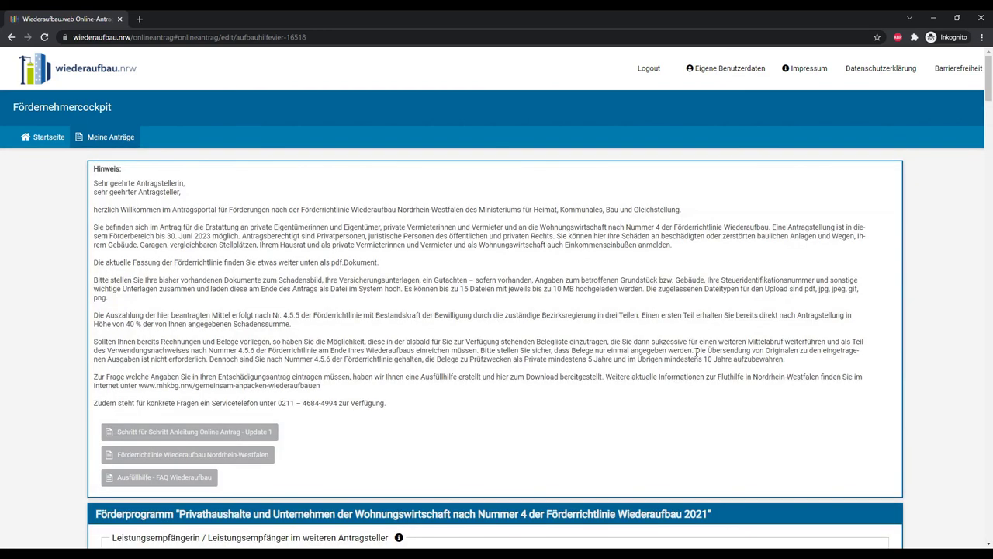
{"action": "left_click_drag", "start_coordinate": [989, 77], "coordinate": [990, 351]}
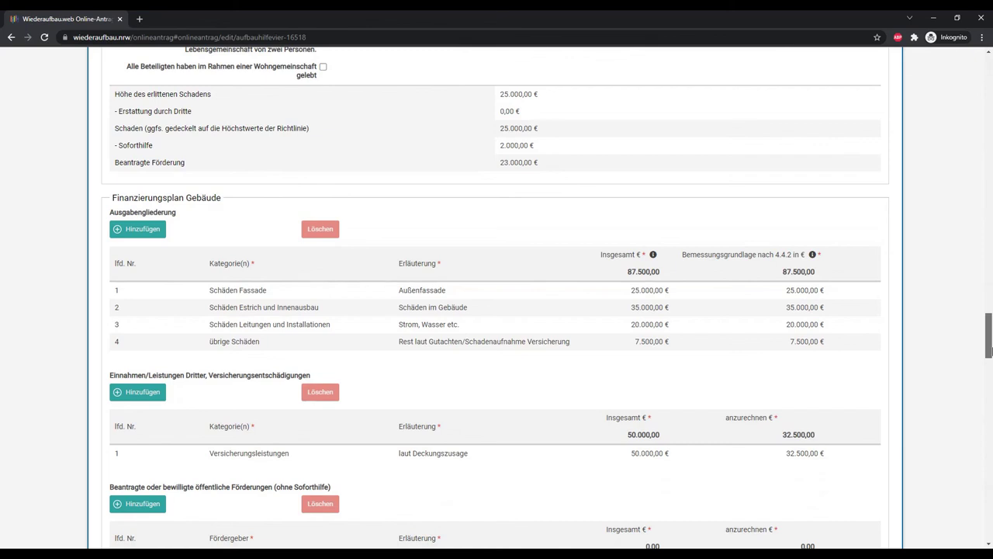
{"action": "left_click_drag", "start_coordinate": [990, 351], "coordinate": [990, 366]}
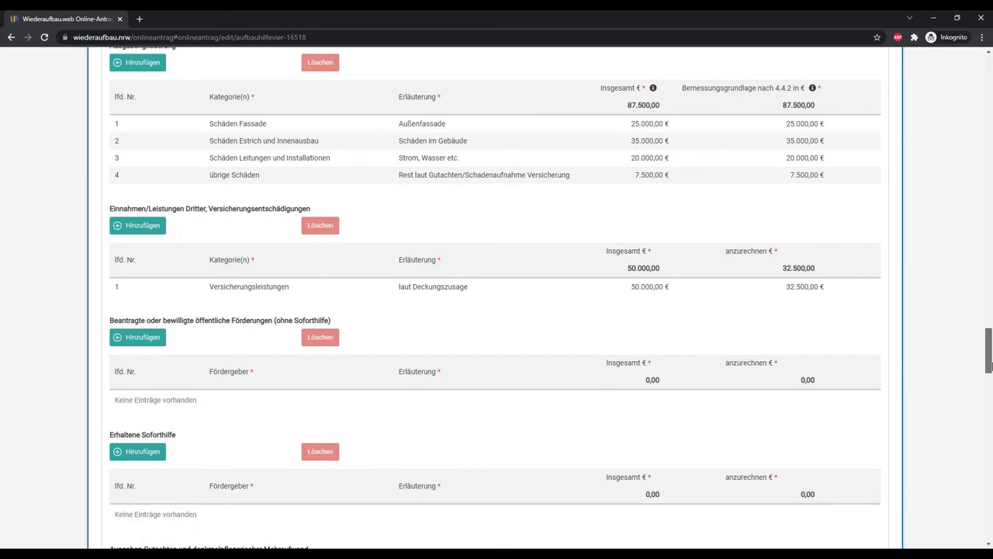
{"action": "left_click_drag", "start_coordinate": [990, 364], "coordinate": [989, 390]}
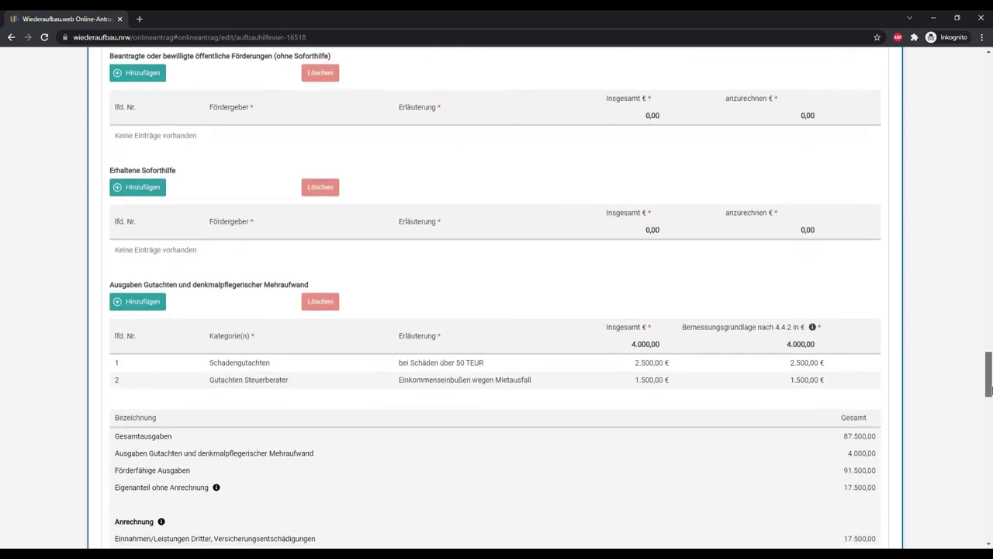
{"action": "left_click_drag", "start_coordinate": [990, 390], "coordinate": [990, 391]}
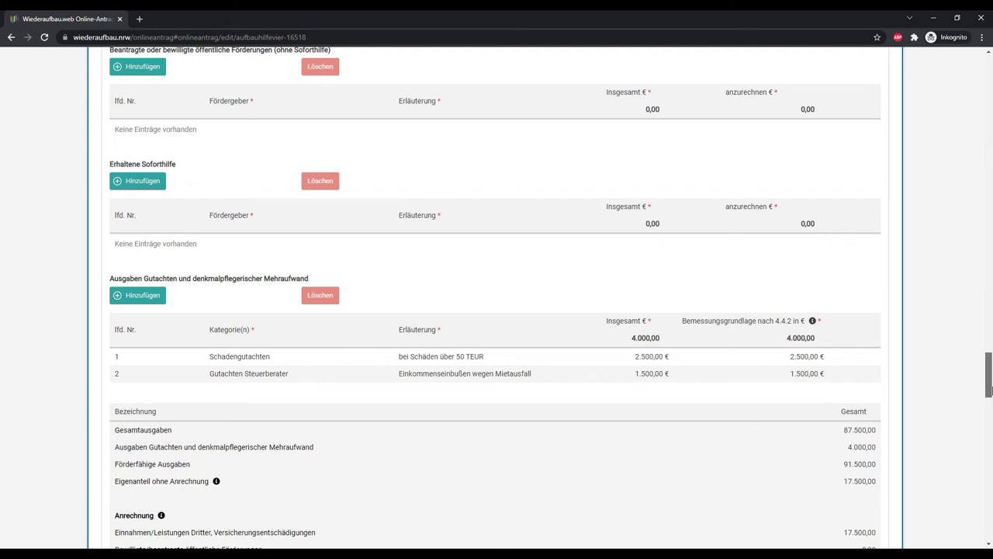
{"action": "left_click_drag", "start_coordinate": [990, 390], "coordinate": [990, 406]}
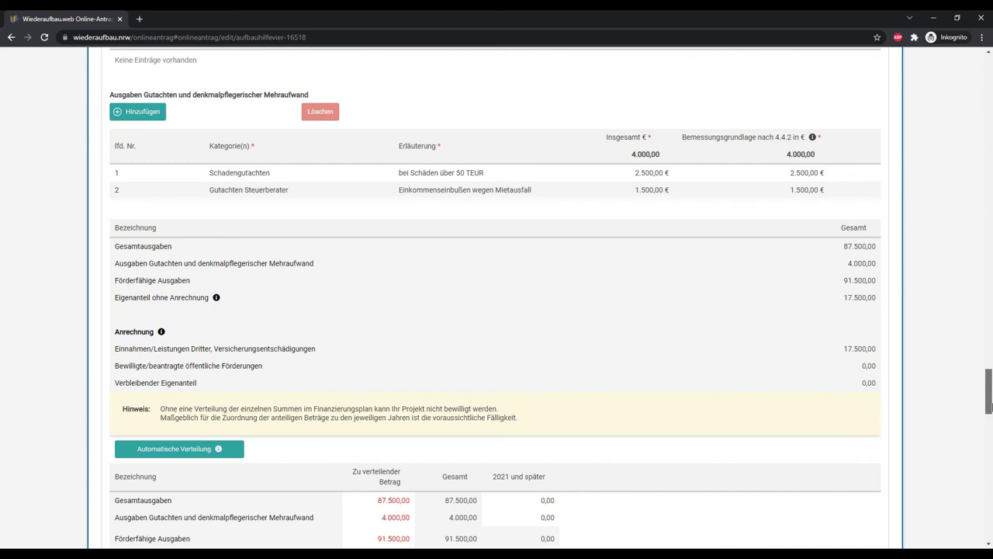
{"action": "left_click_drag", "start_coordinate": [990, 408], "coordinate": [990, 429]}
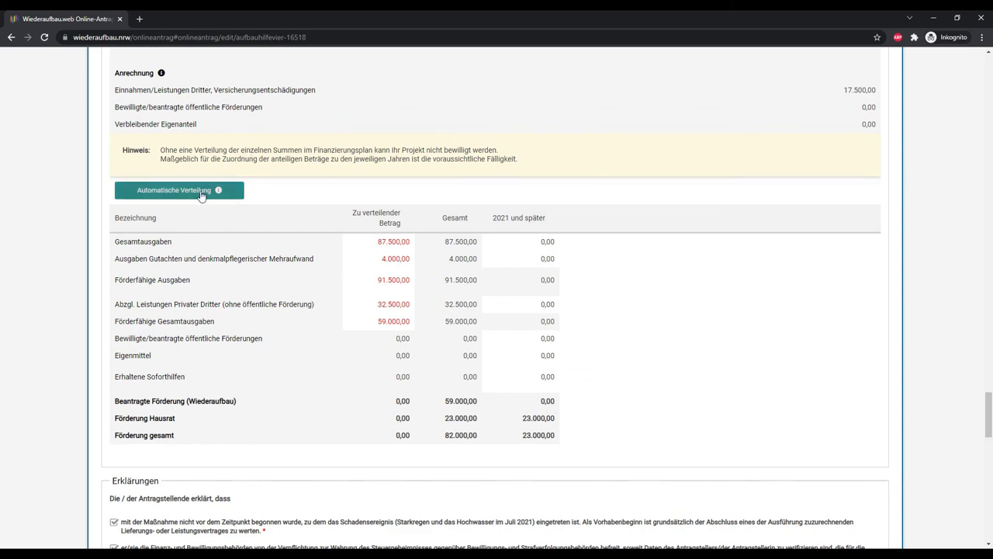
Apply Automatische Verteilung to move all financing-plan amounts into 2021 und später, then save the draft
{"action": "left_click", "coordinate": [201, 194]}
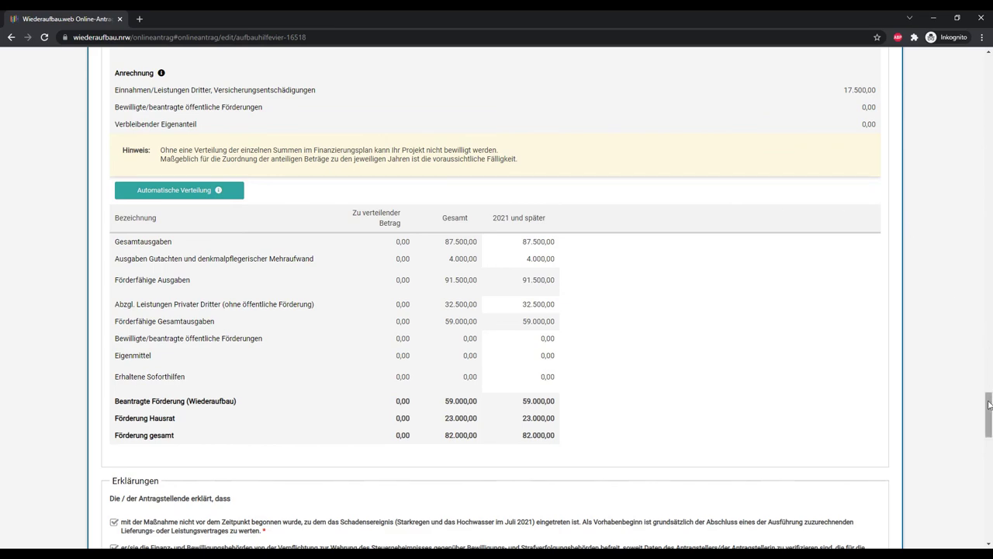
{"action": "left_click_drag", "start_coordinate": [989, 405], "coordinate": [990, 508]}
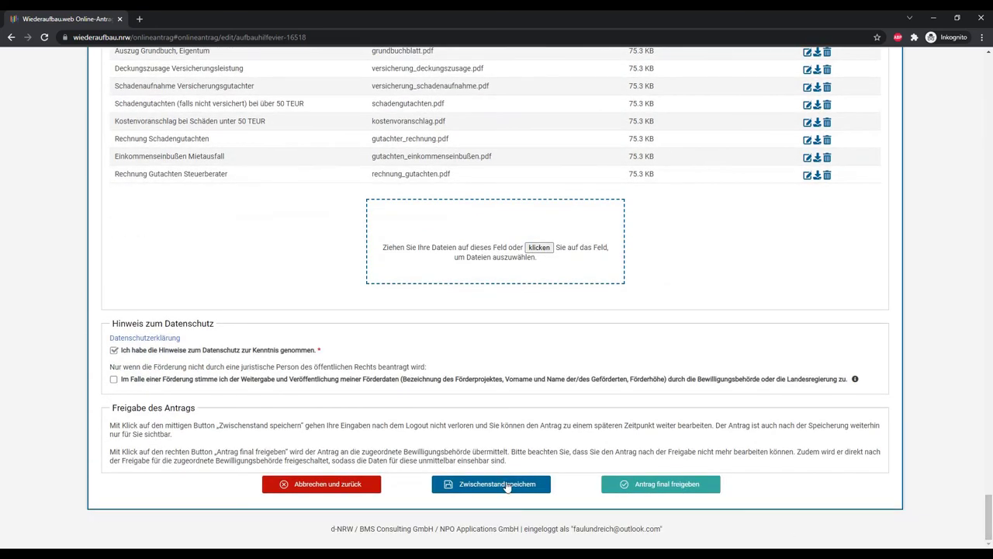
{"action": "left_click", "coordinate": [508, 484]}
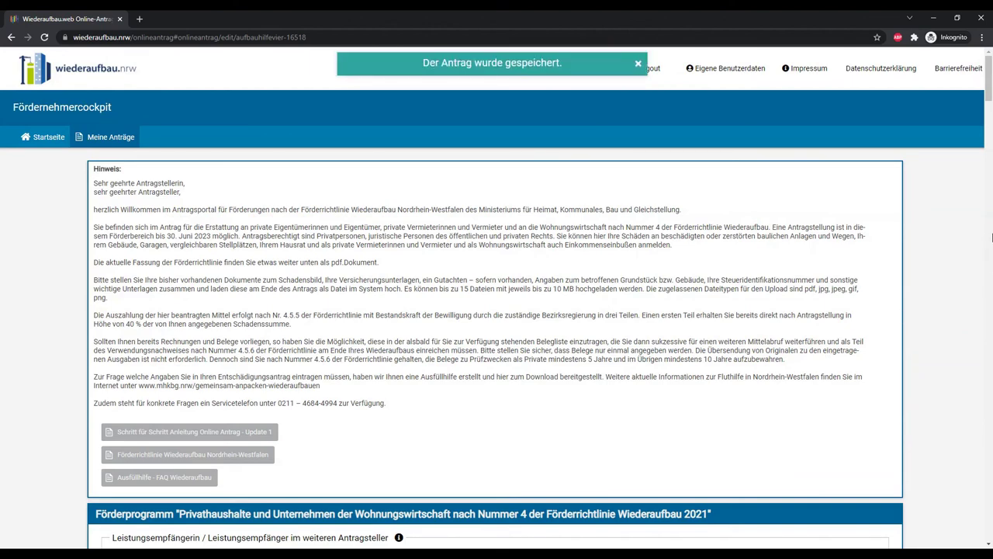
{"action": "left_click_drag", "start_coordinate": [990, 74], "coordinate": [991, 278]}
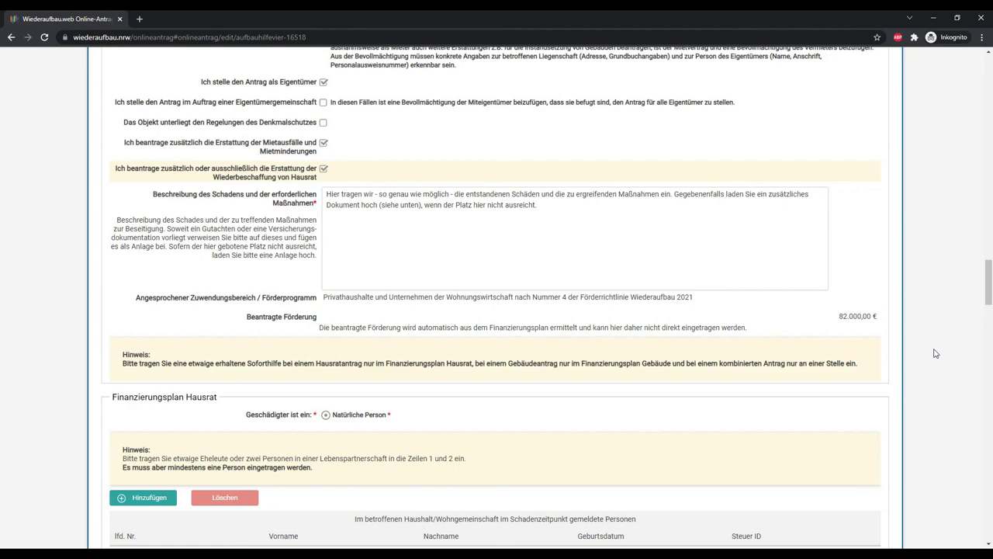
{"action": "left_click_drag", "start_coordinate": [989, 285], "coordinate": [990, 307]}
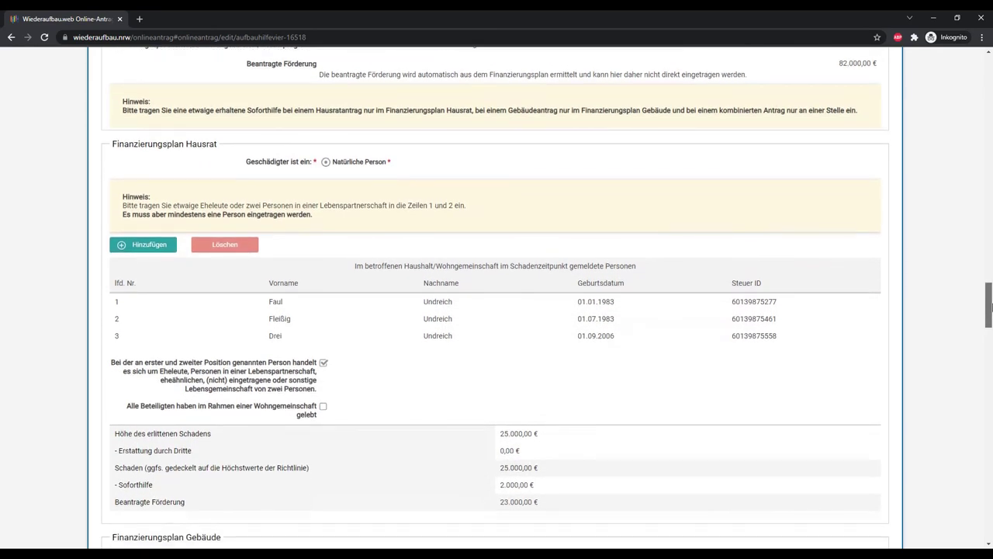
{"action": "left_click_drag", "start_coordinate": [990, 307], "coordinate": [990, 390]}
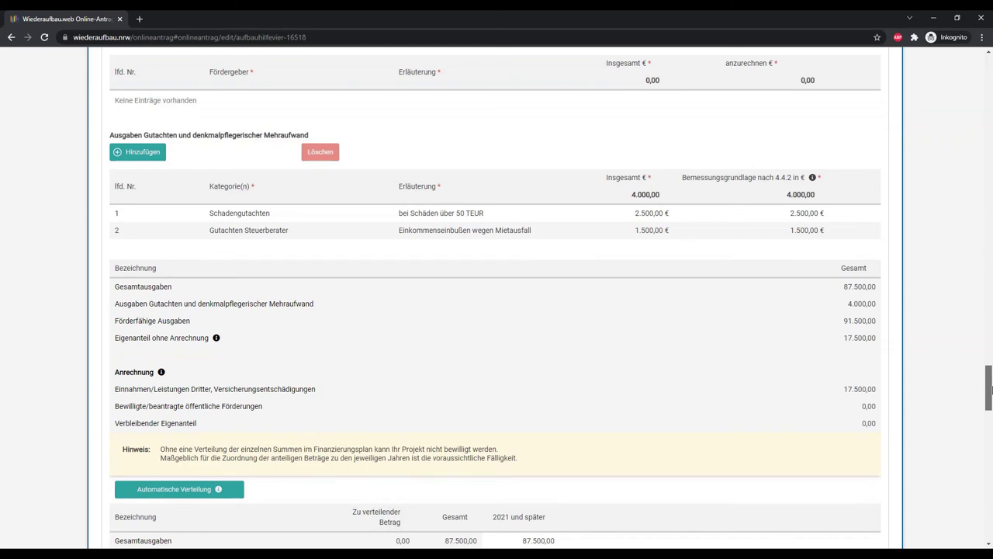
{"action": "left_click_drag", "start_coordinate": [990, 390], "coordinate": [990, 414]}
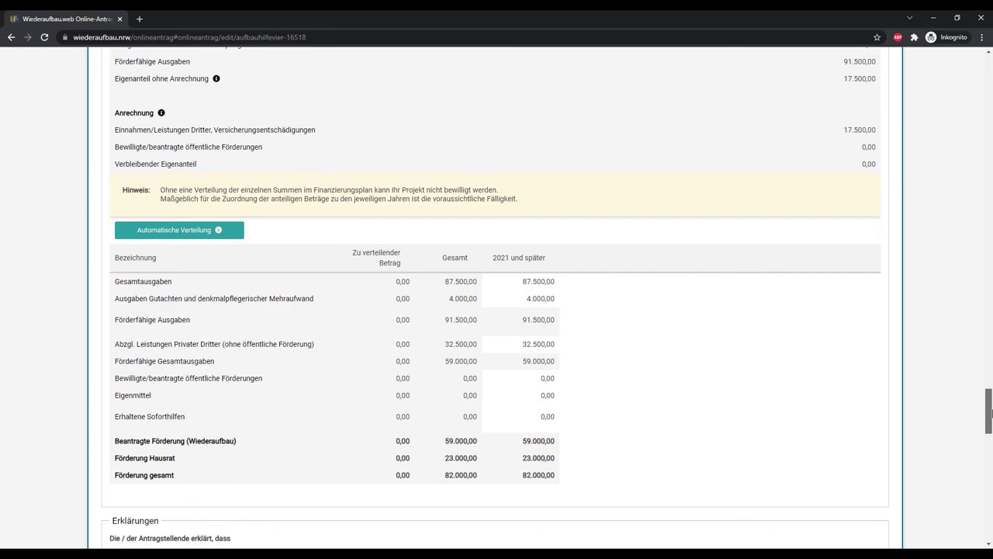
{"action": "left_click_drag", "start_coordinate": [989, 414], "coordinate": [990, 495]}
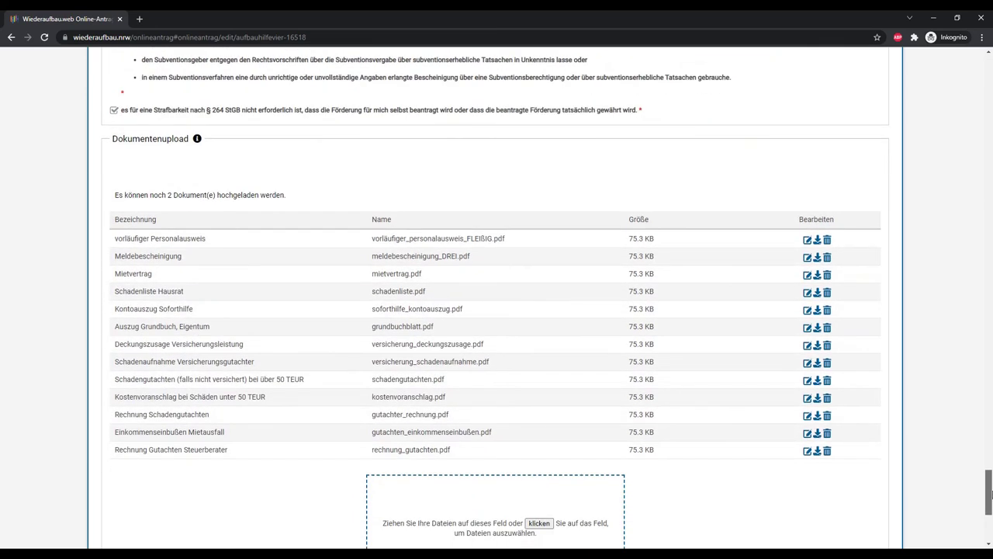
{"action": "left_click_drag", "start_coordinate": [990, 494], "coordinate": [990, 524]}
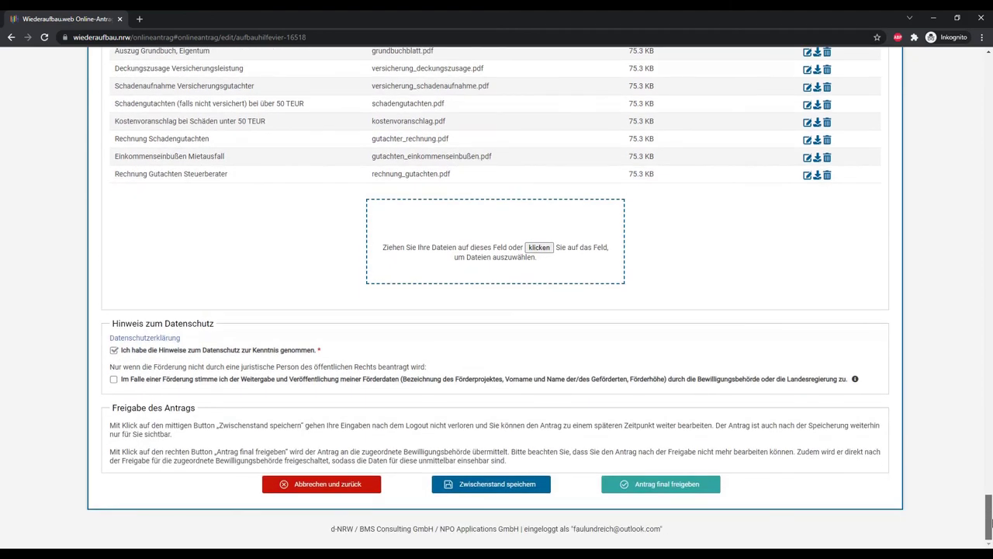